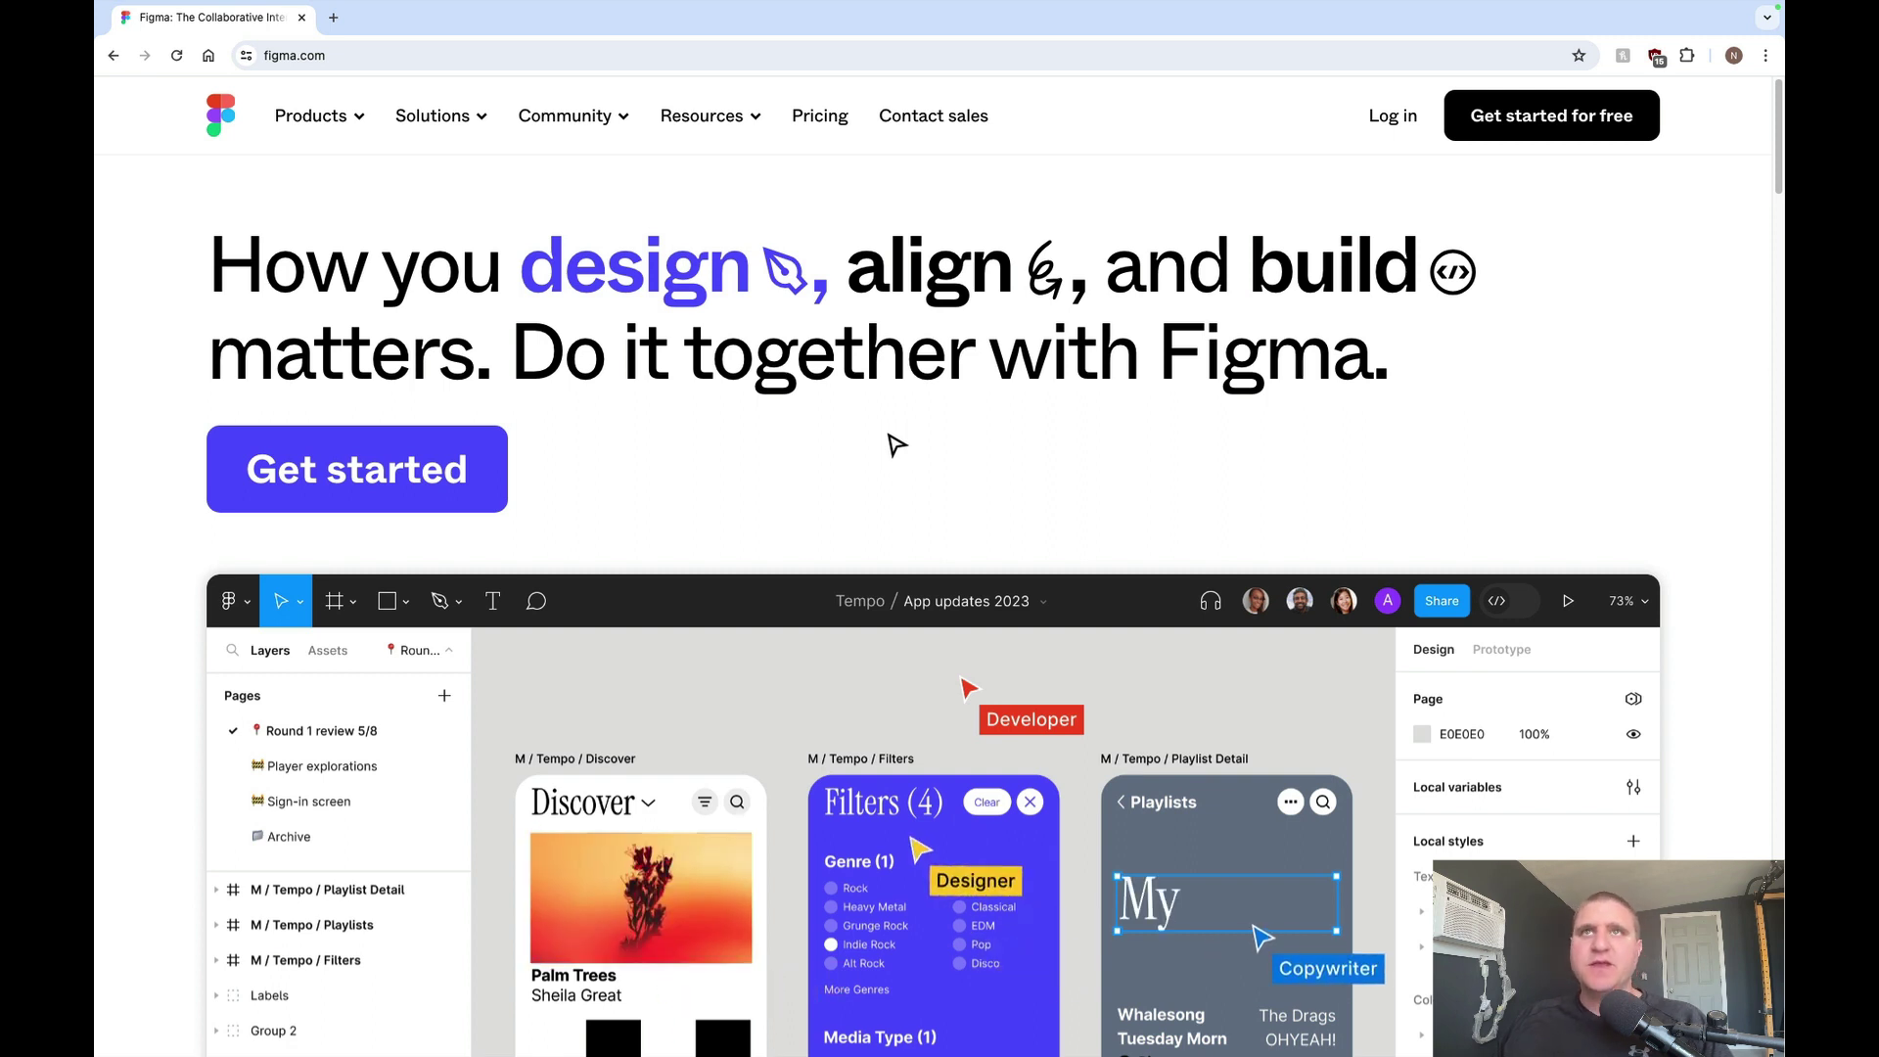
Step: Check the full figma.com site address in the browser's address bar
click(340, 56)
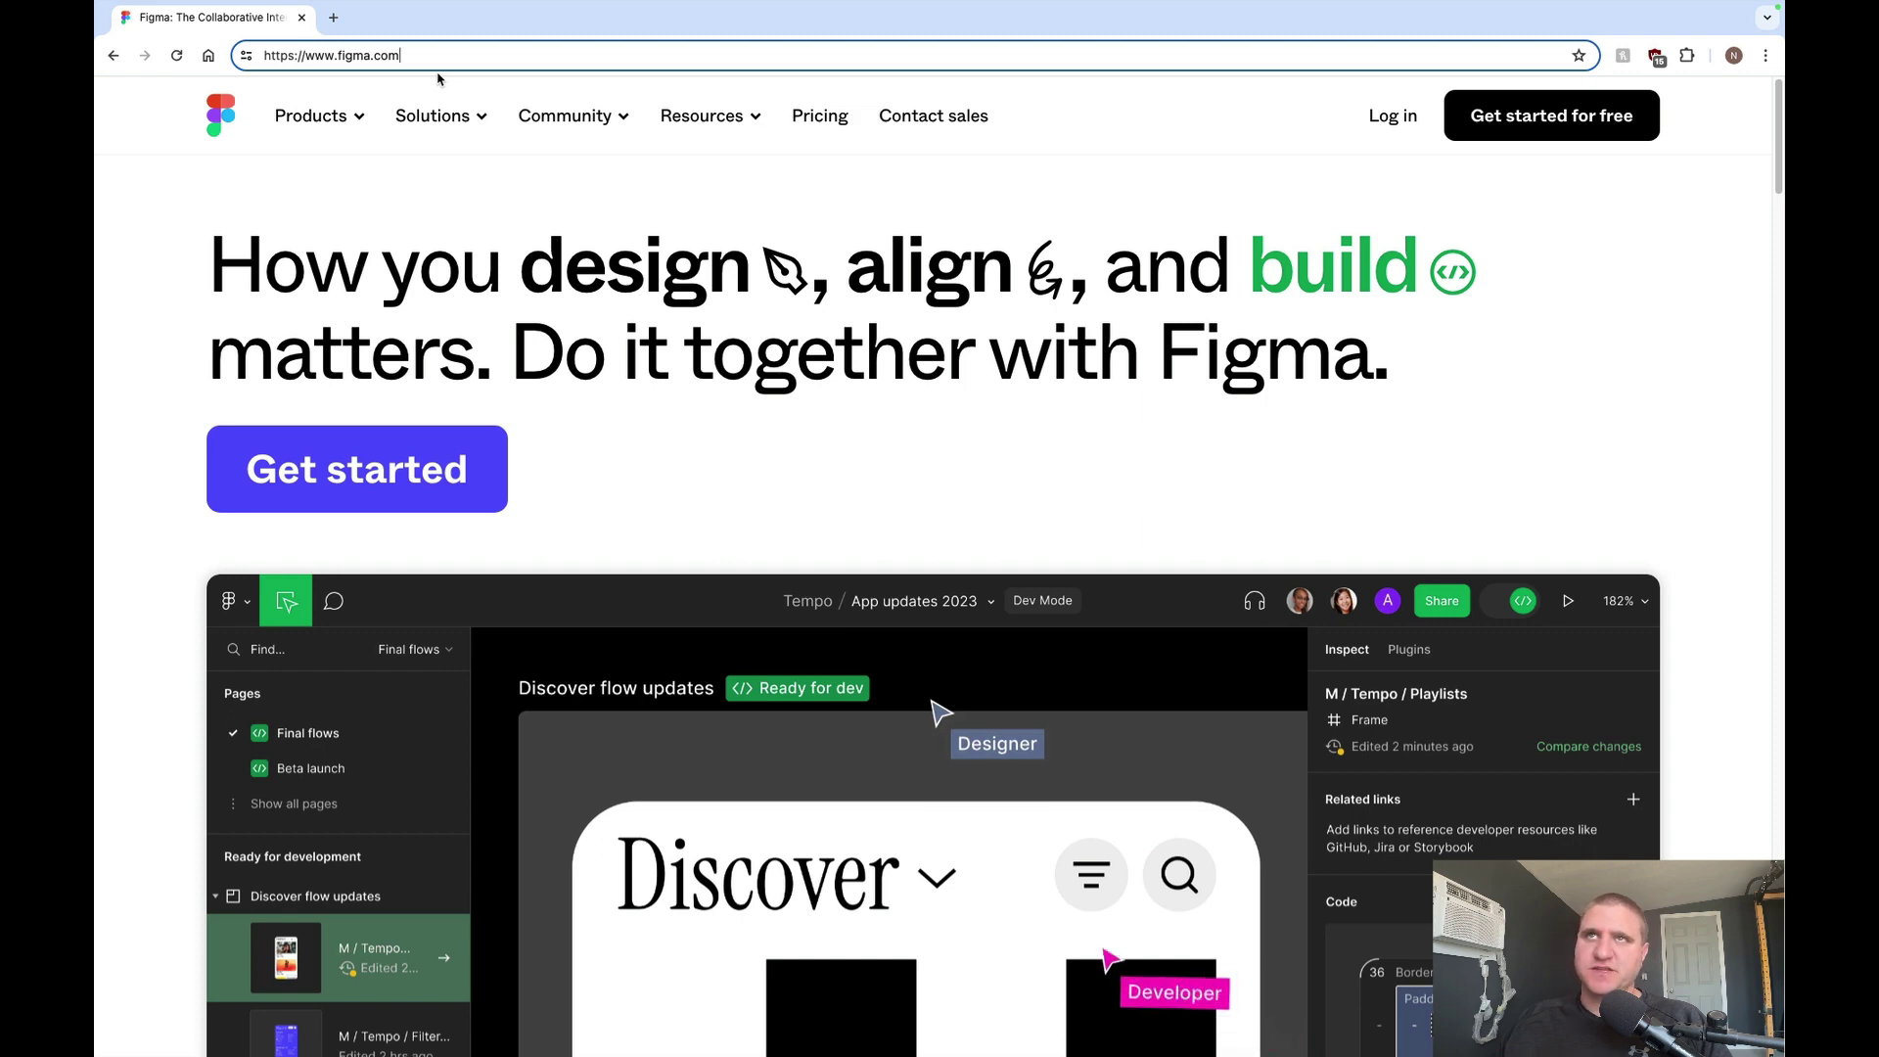
Step: Open Figma's Pricing page and scroll through the plans and their Dev Mode features
click(818, 127)
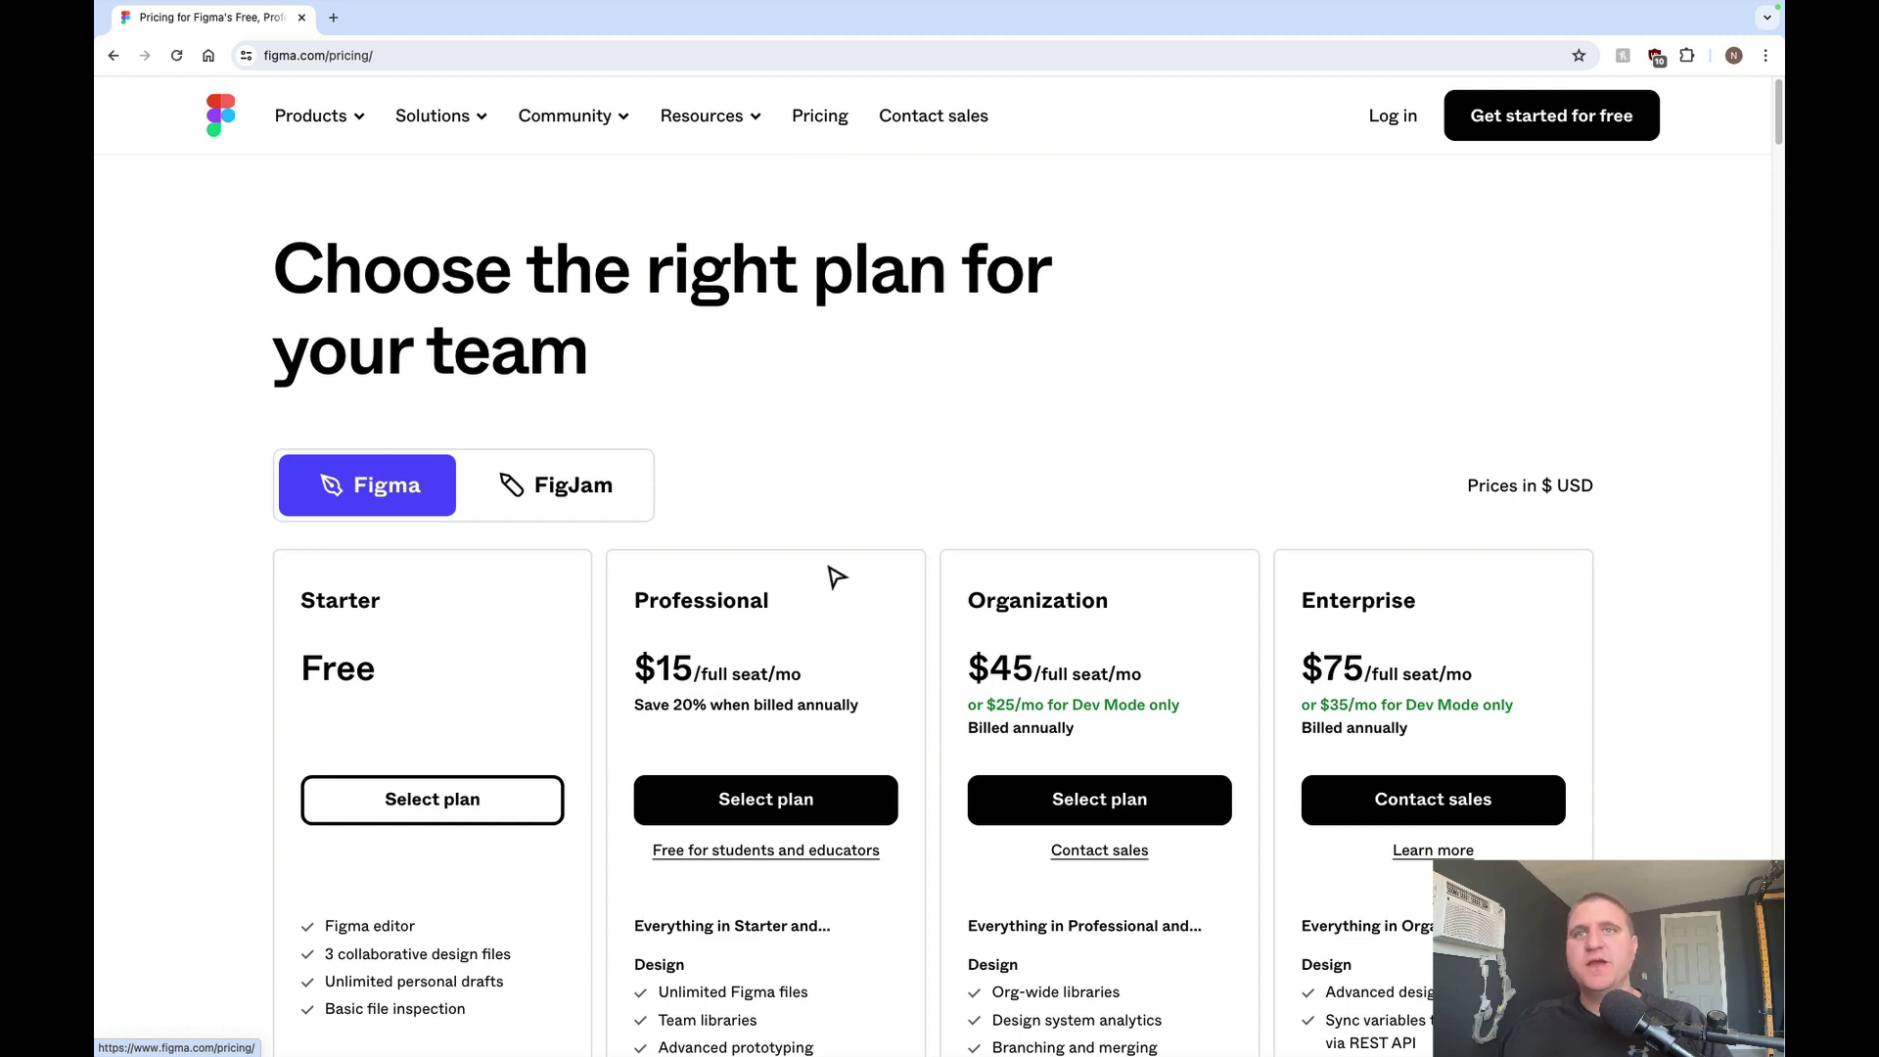
scroll(845, 689, down, 3)
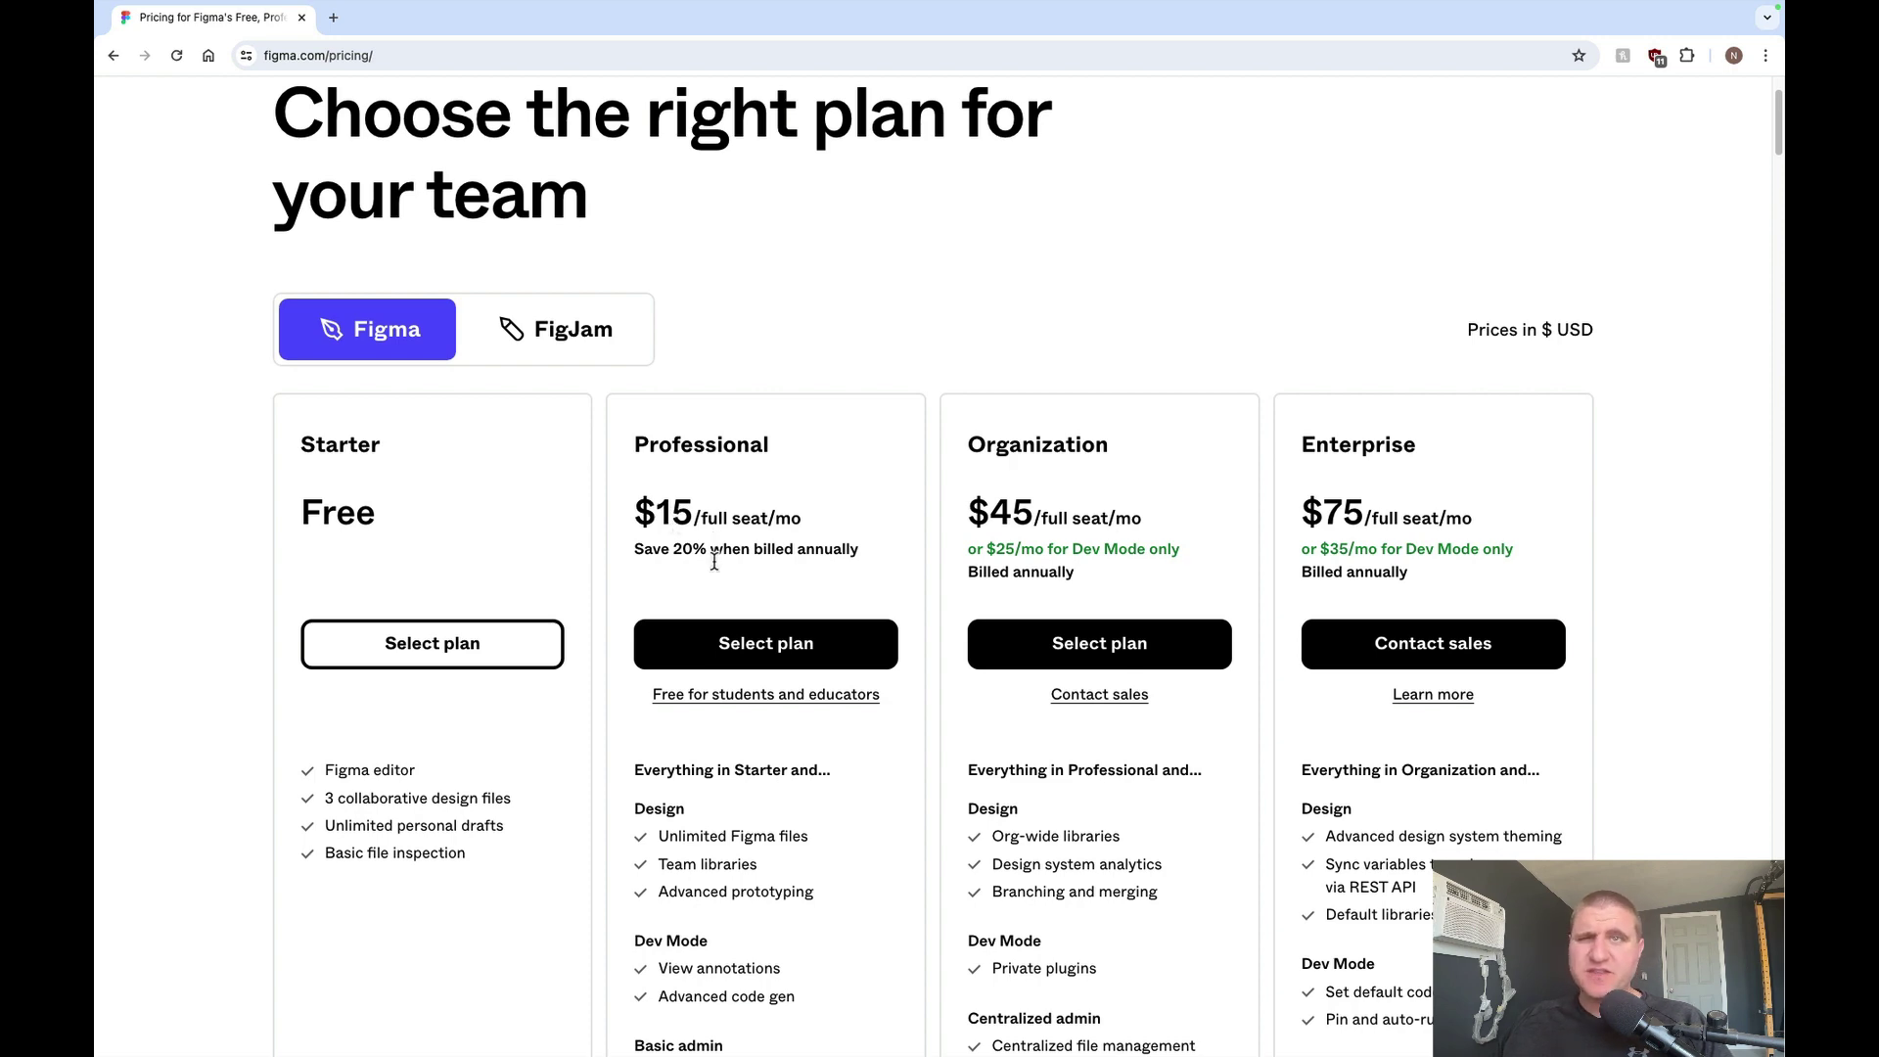
scroll(714, 548, down, 3)
scroll(719, 504, up, 5)
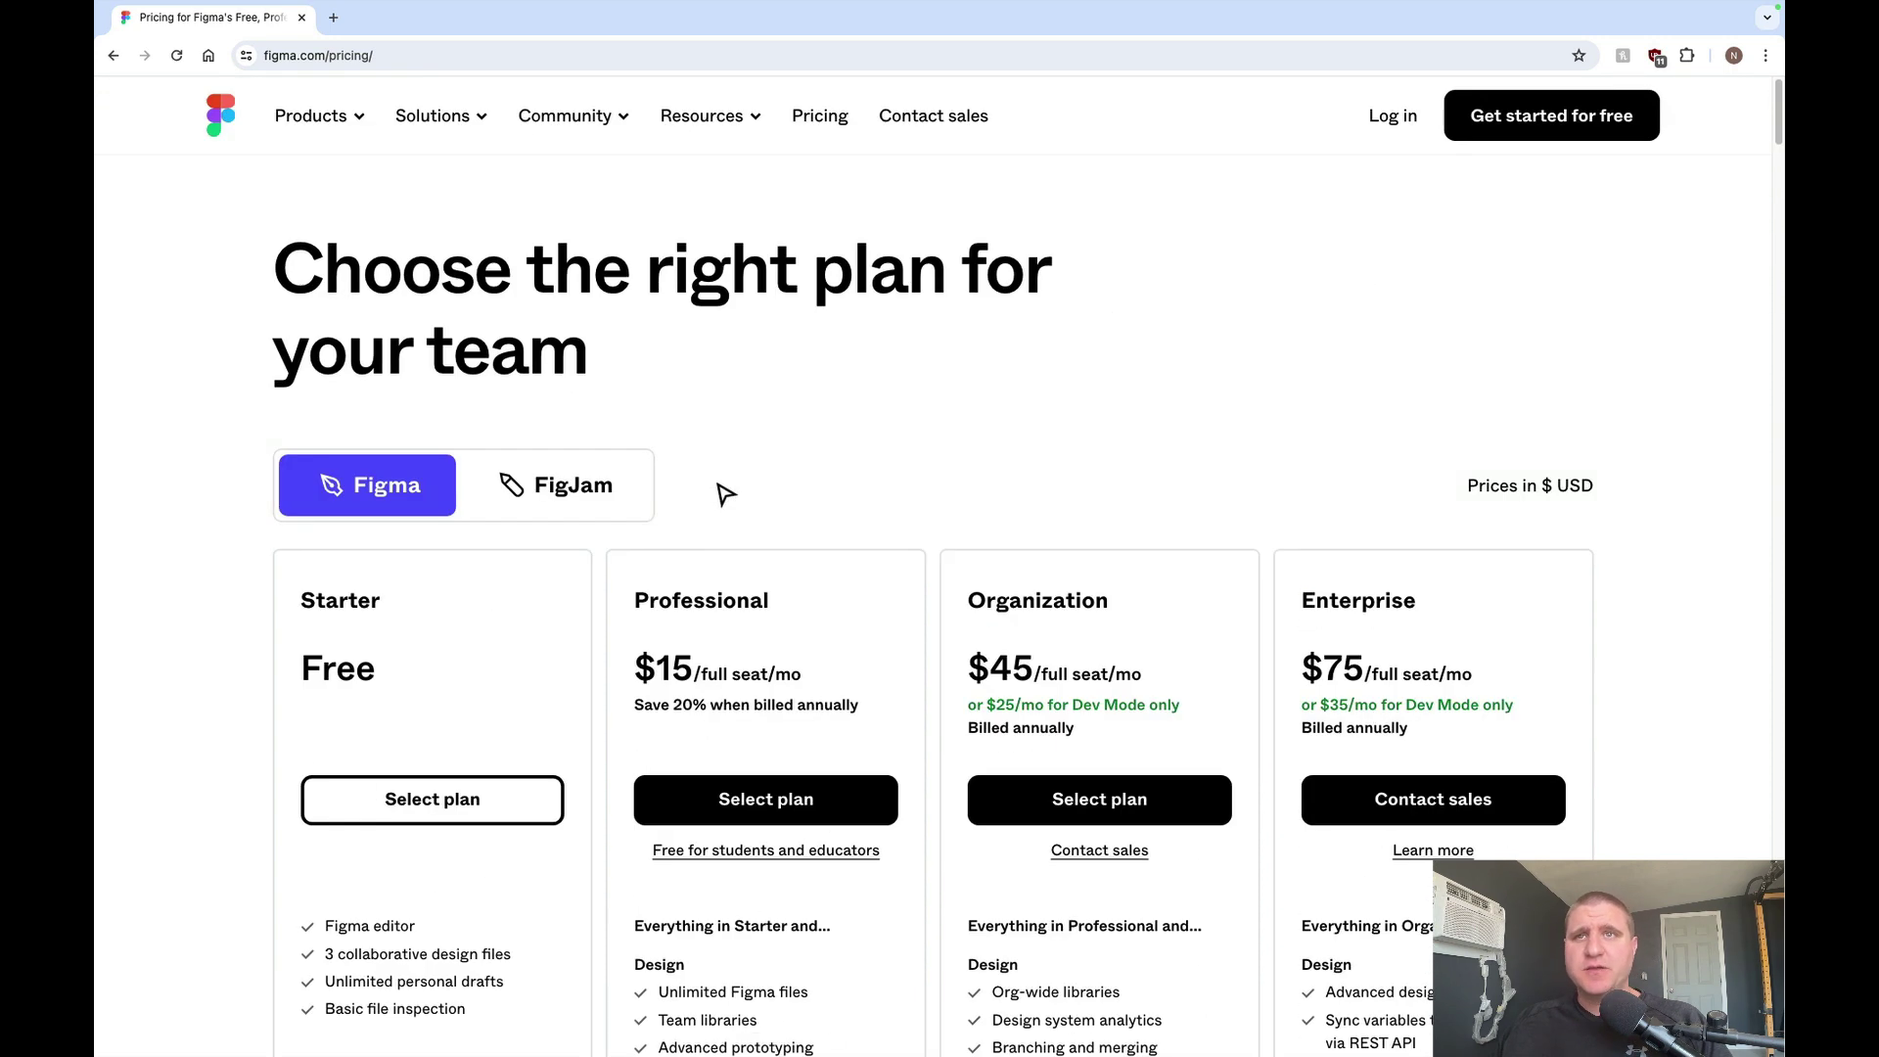
scroll(764, 685, down, 3)
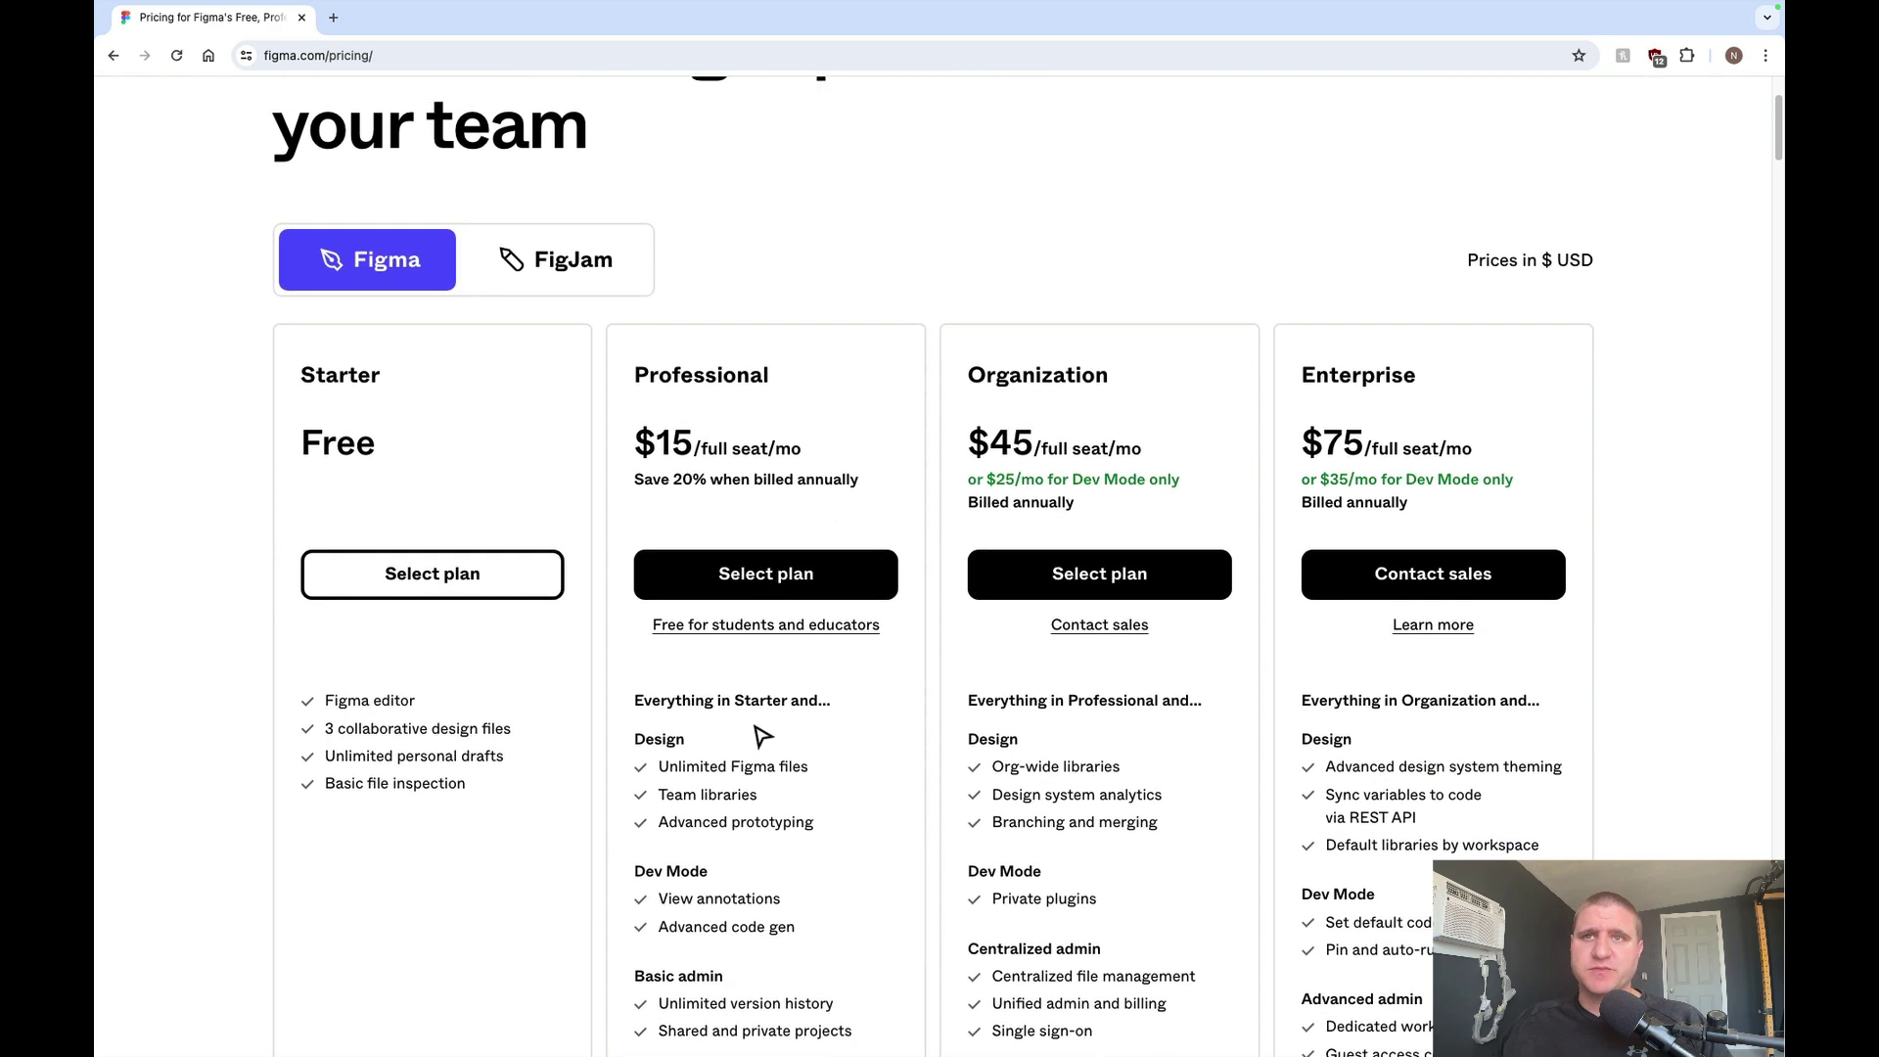
scroll(783, 812, down, 1)
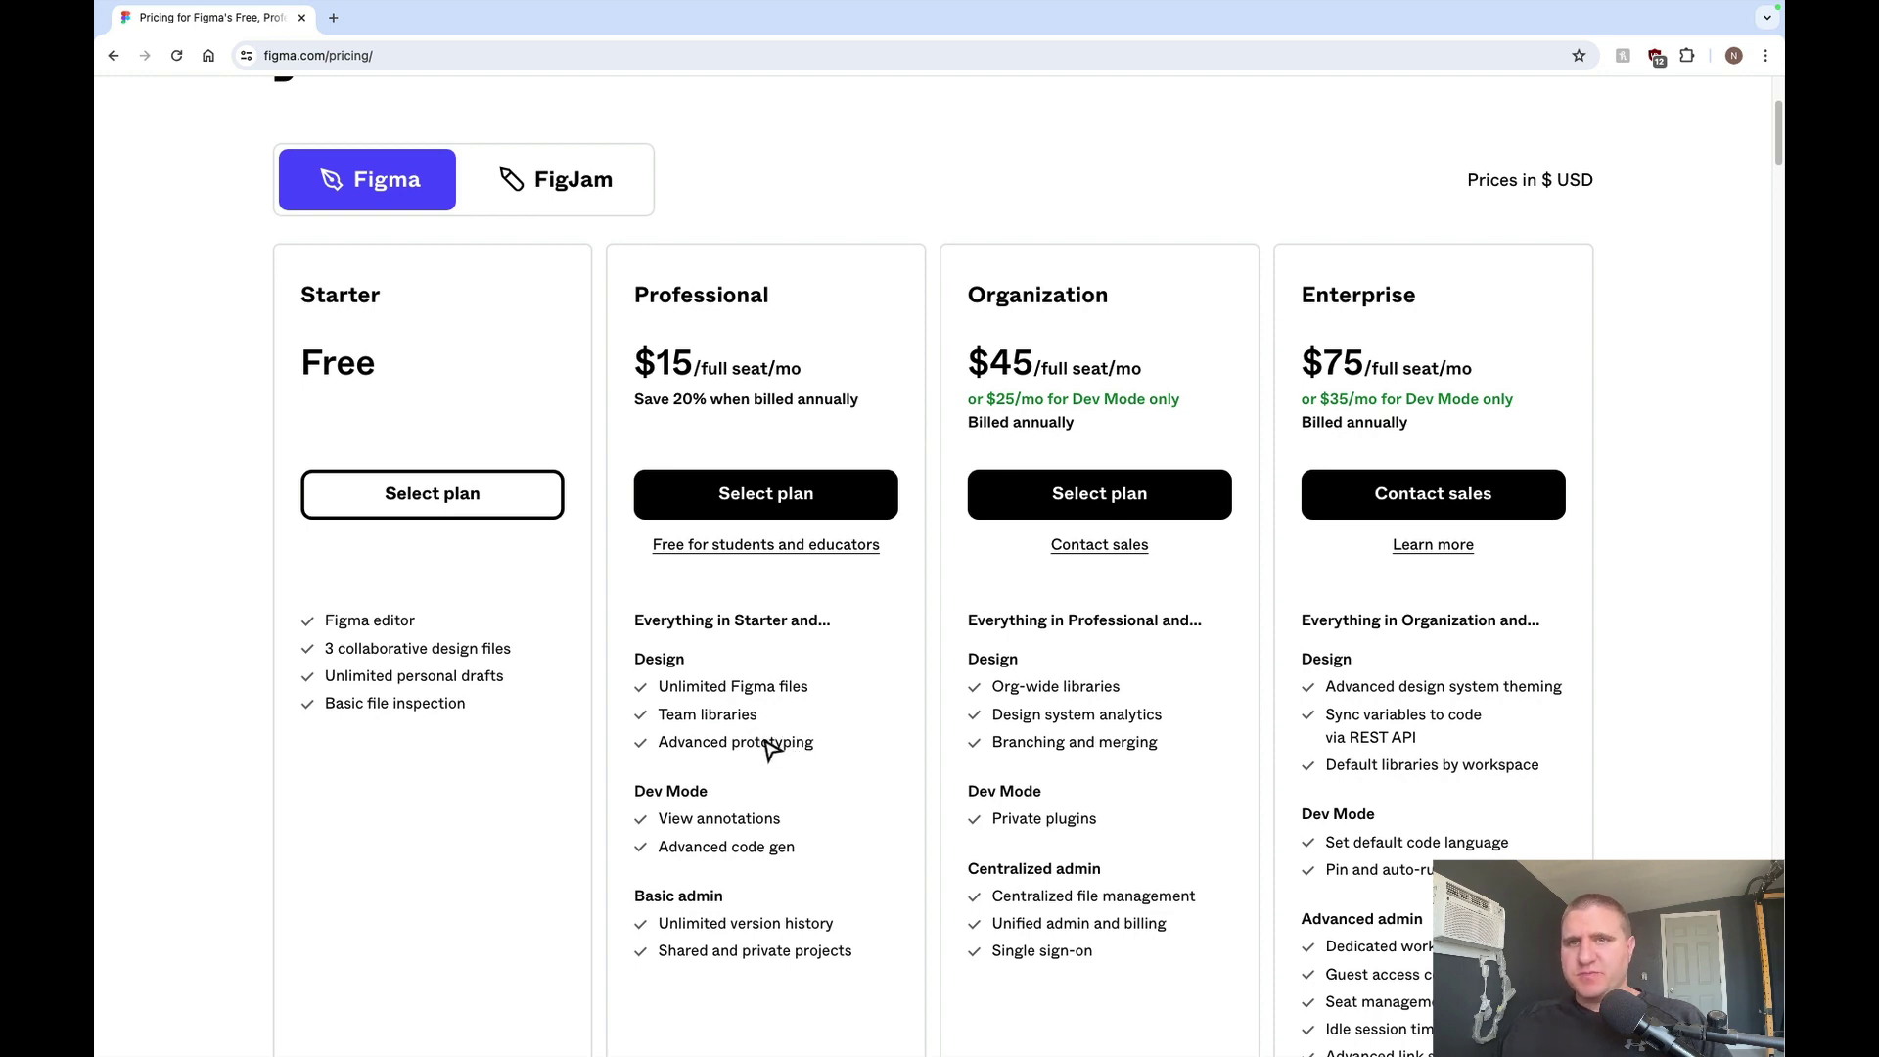
scroll(811, 812, down, 1)
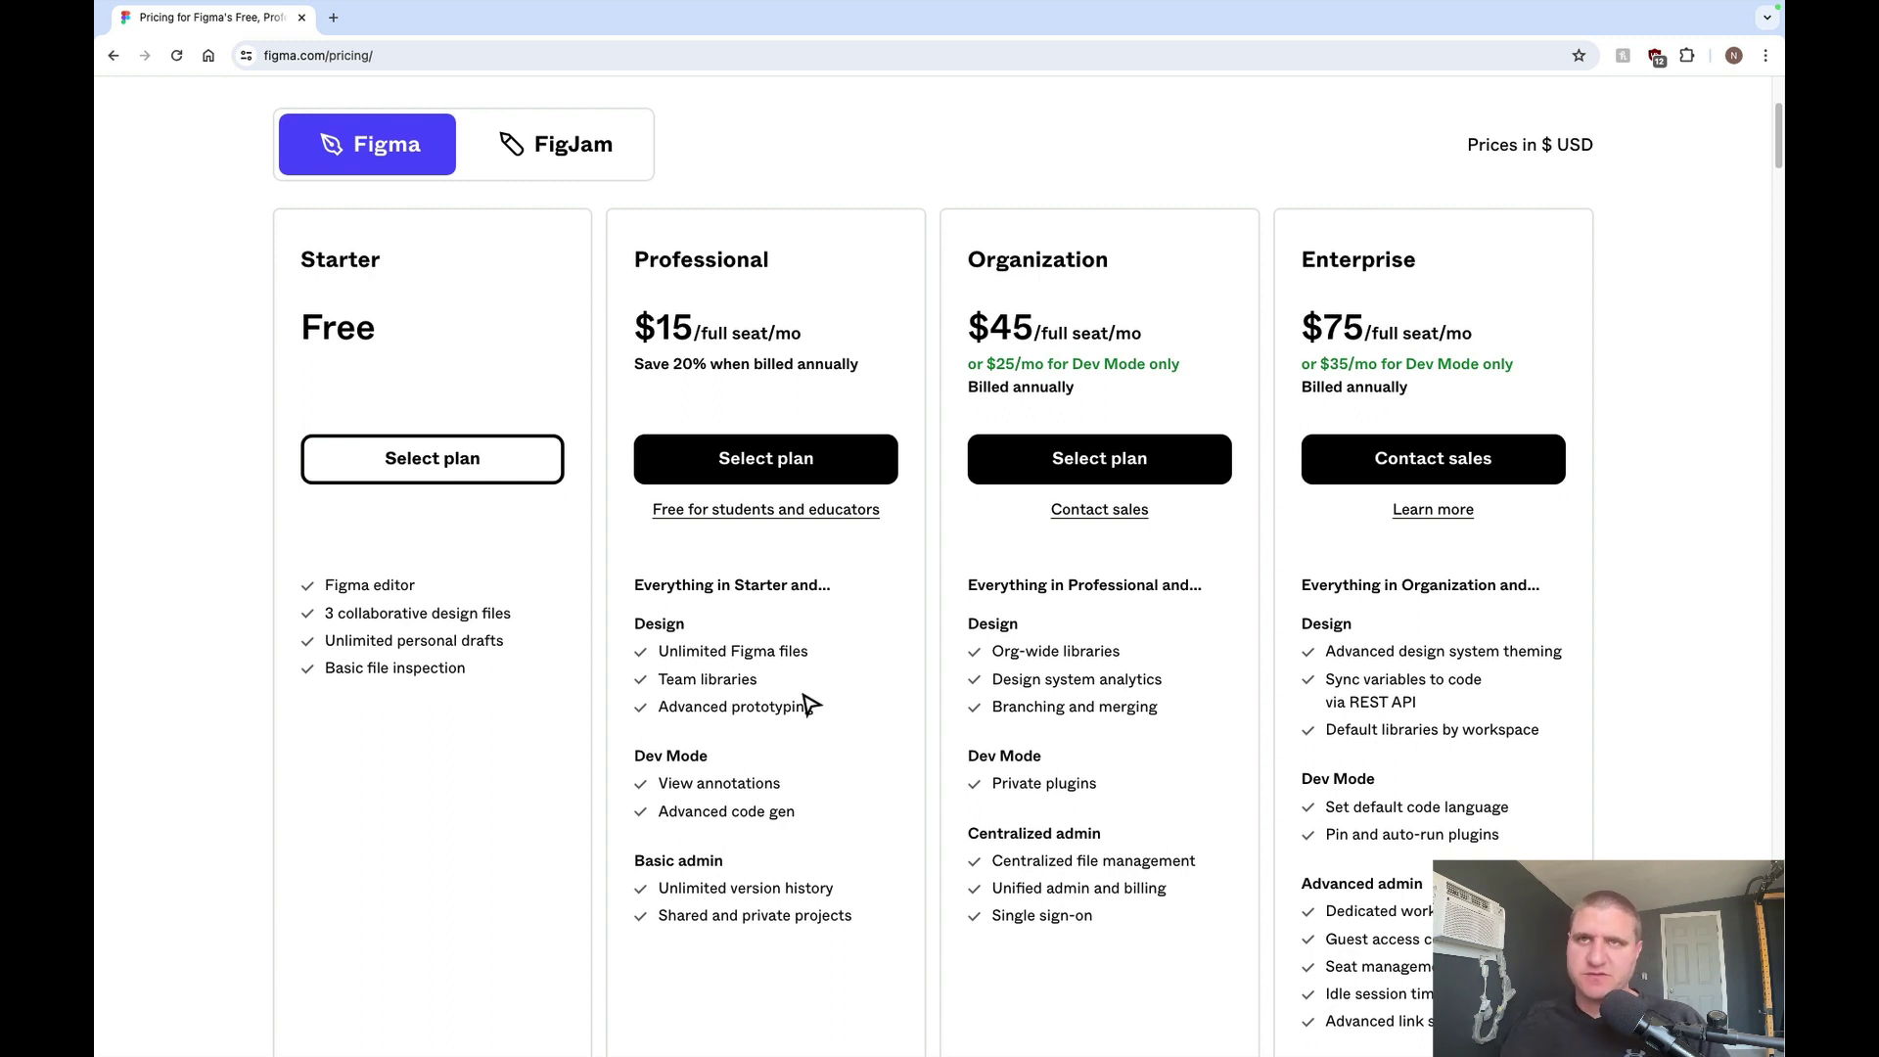
scroll(806, 703, up, 4)
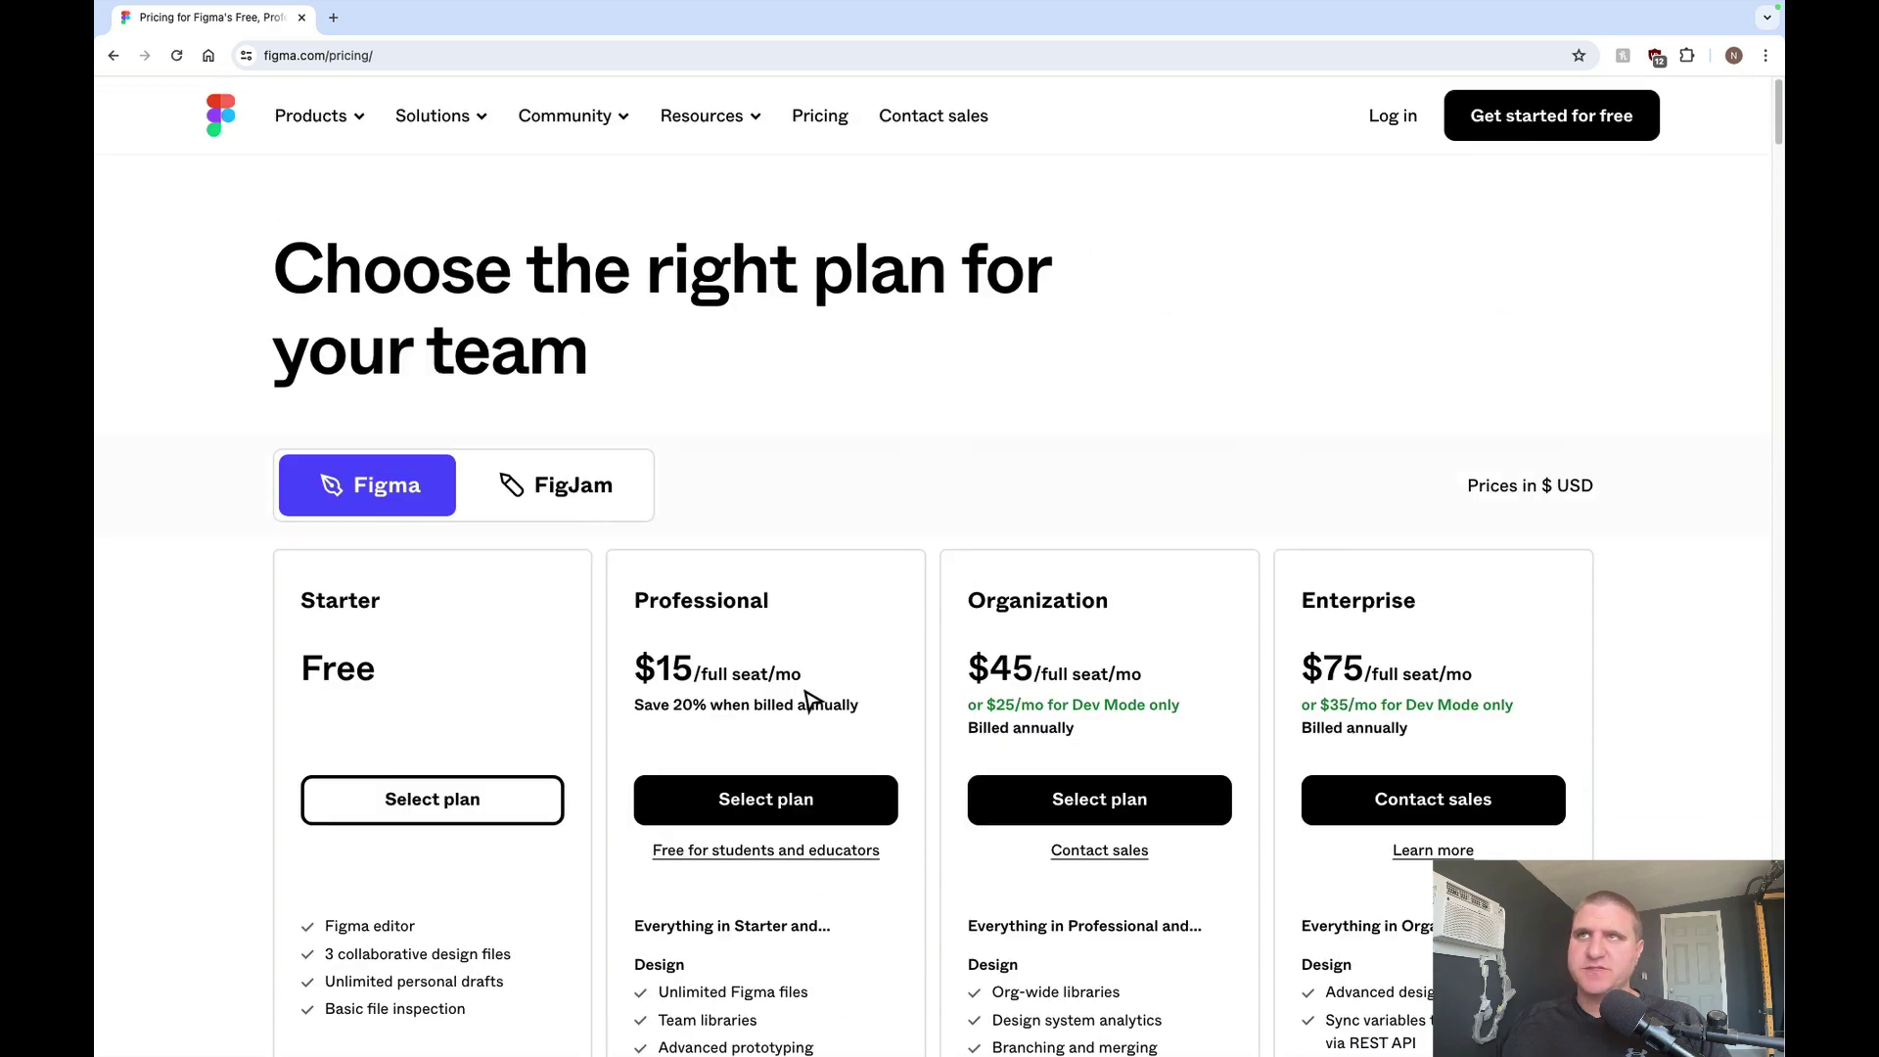
Step: Log in, dismiss the 'Drafts have a new home' notice, and open blog-preview-card from Recents
click(1416, 125)
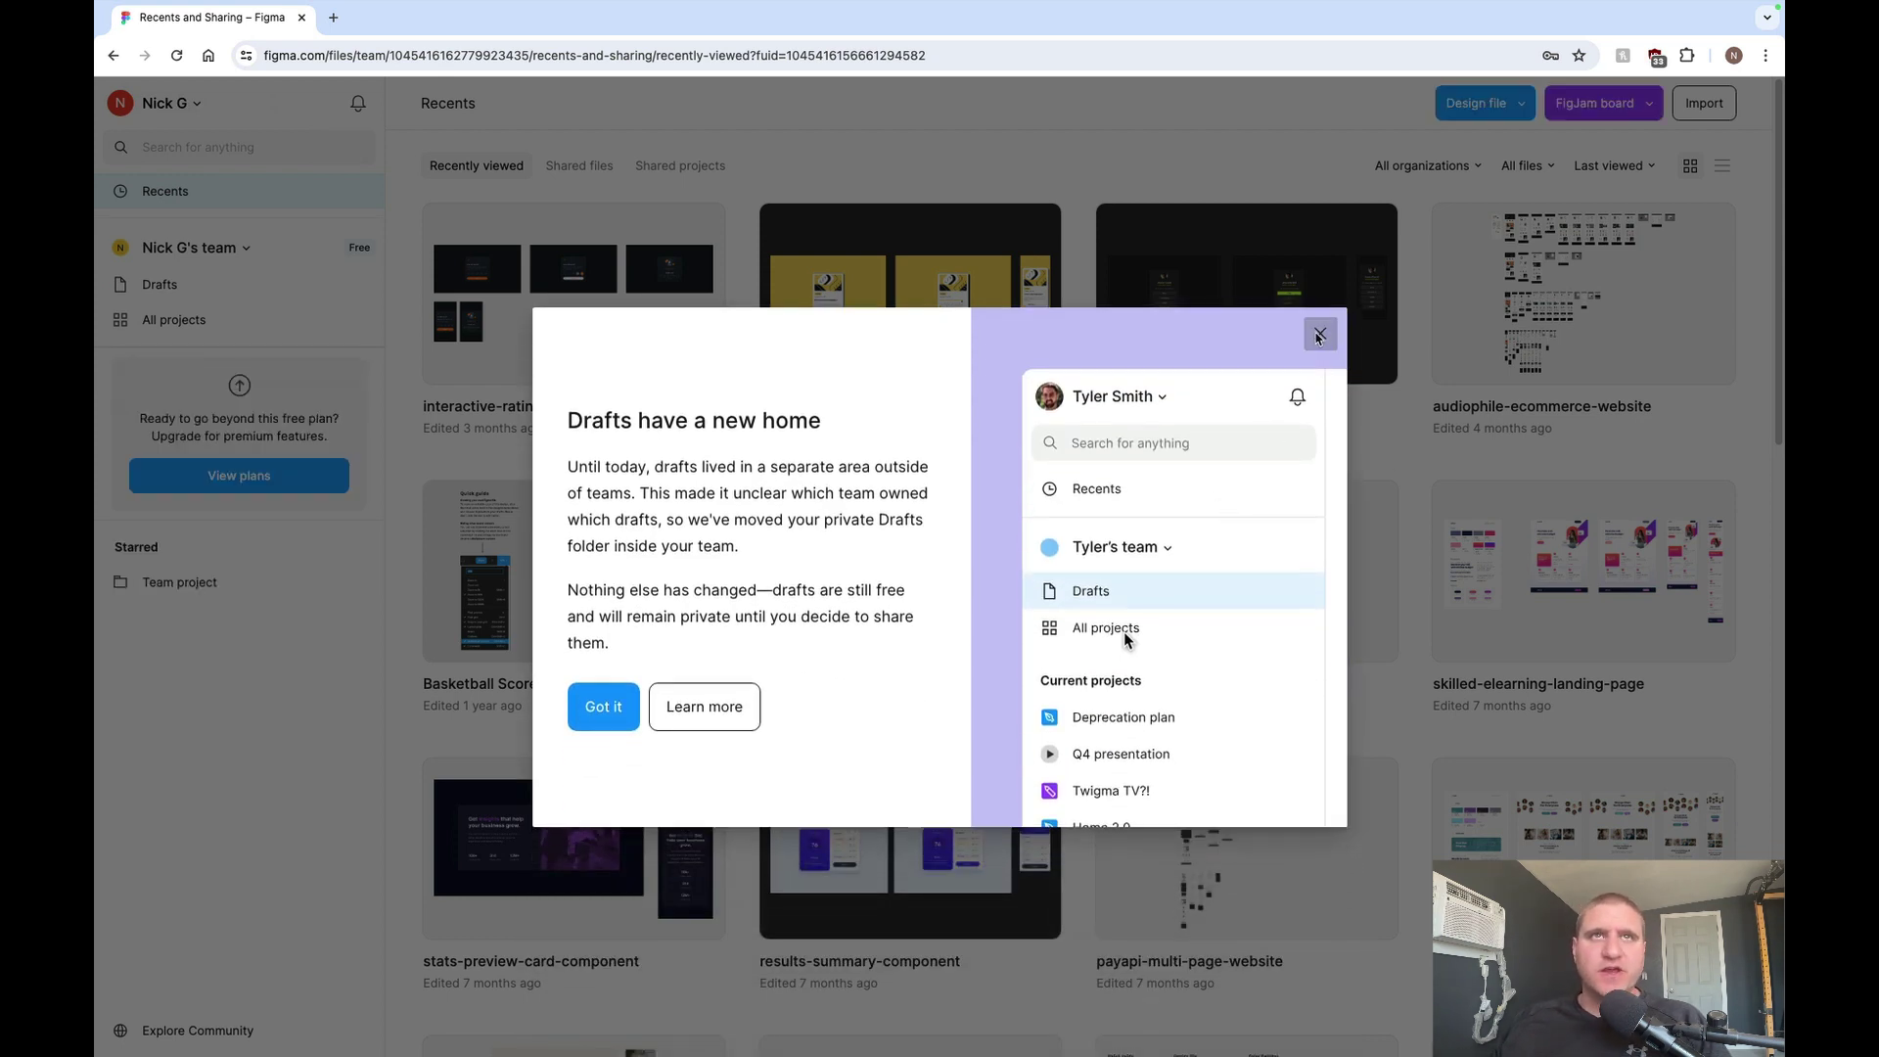
click(1320, 334)
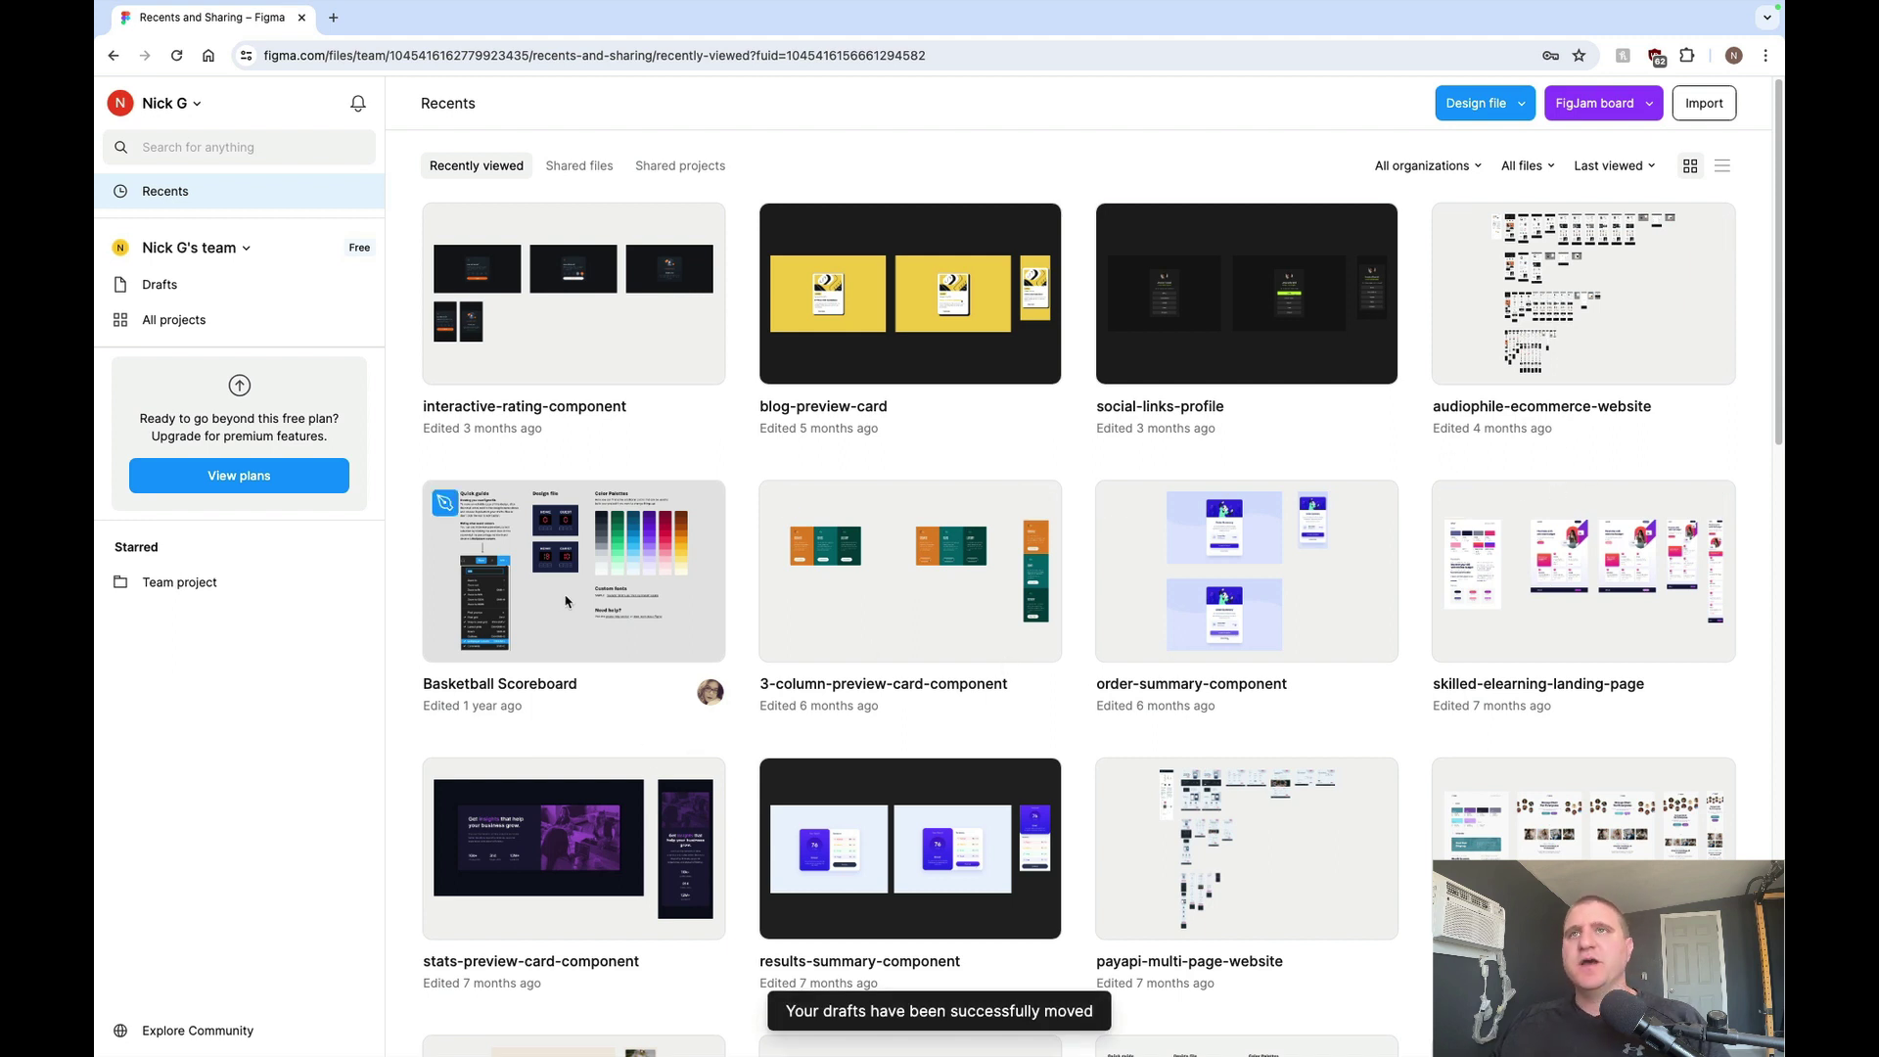
click(905, 328)
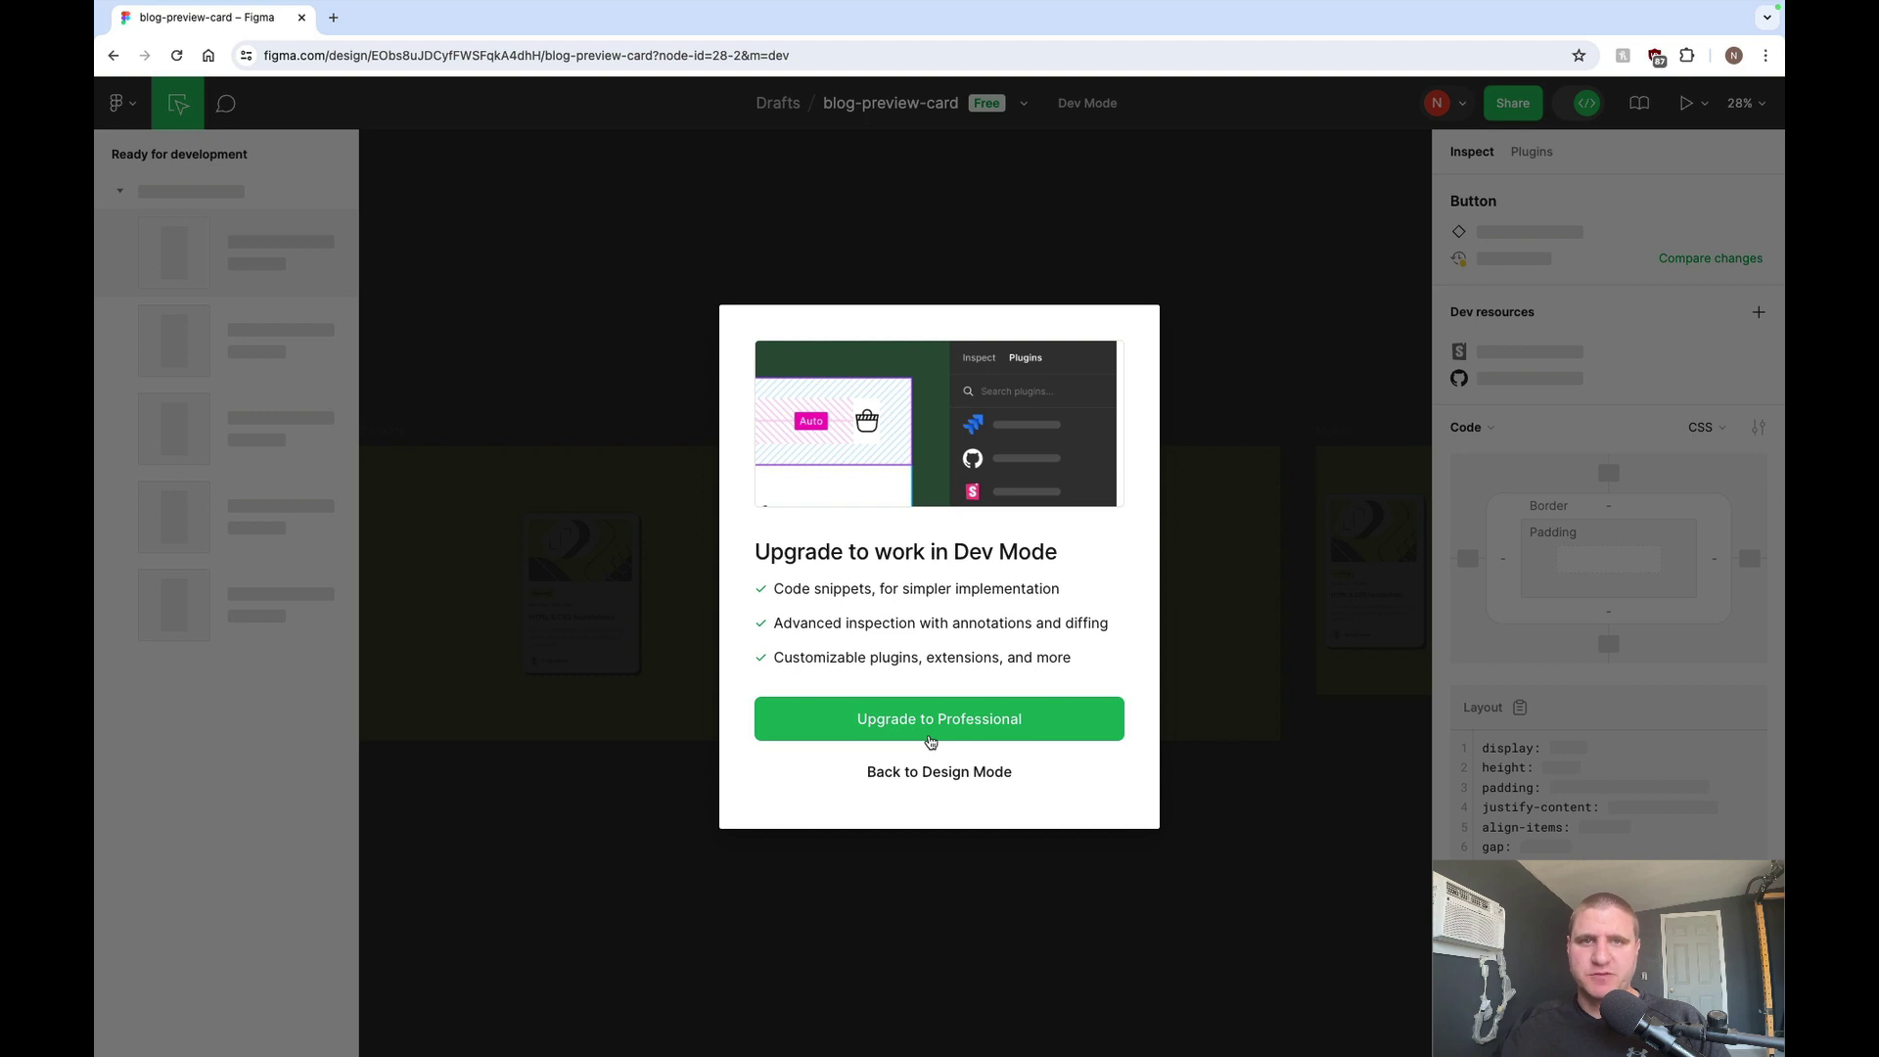
Step: Upgrade to Professional with monthly billing, advancing through payment information to the order review
click(932, 735)
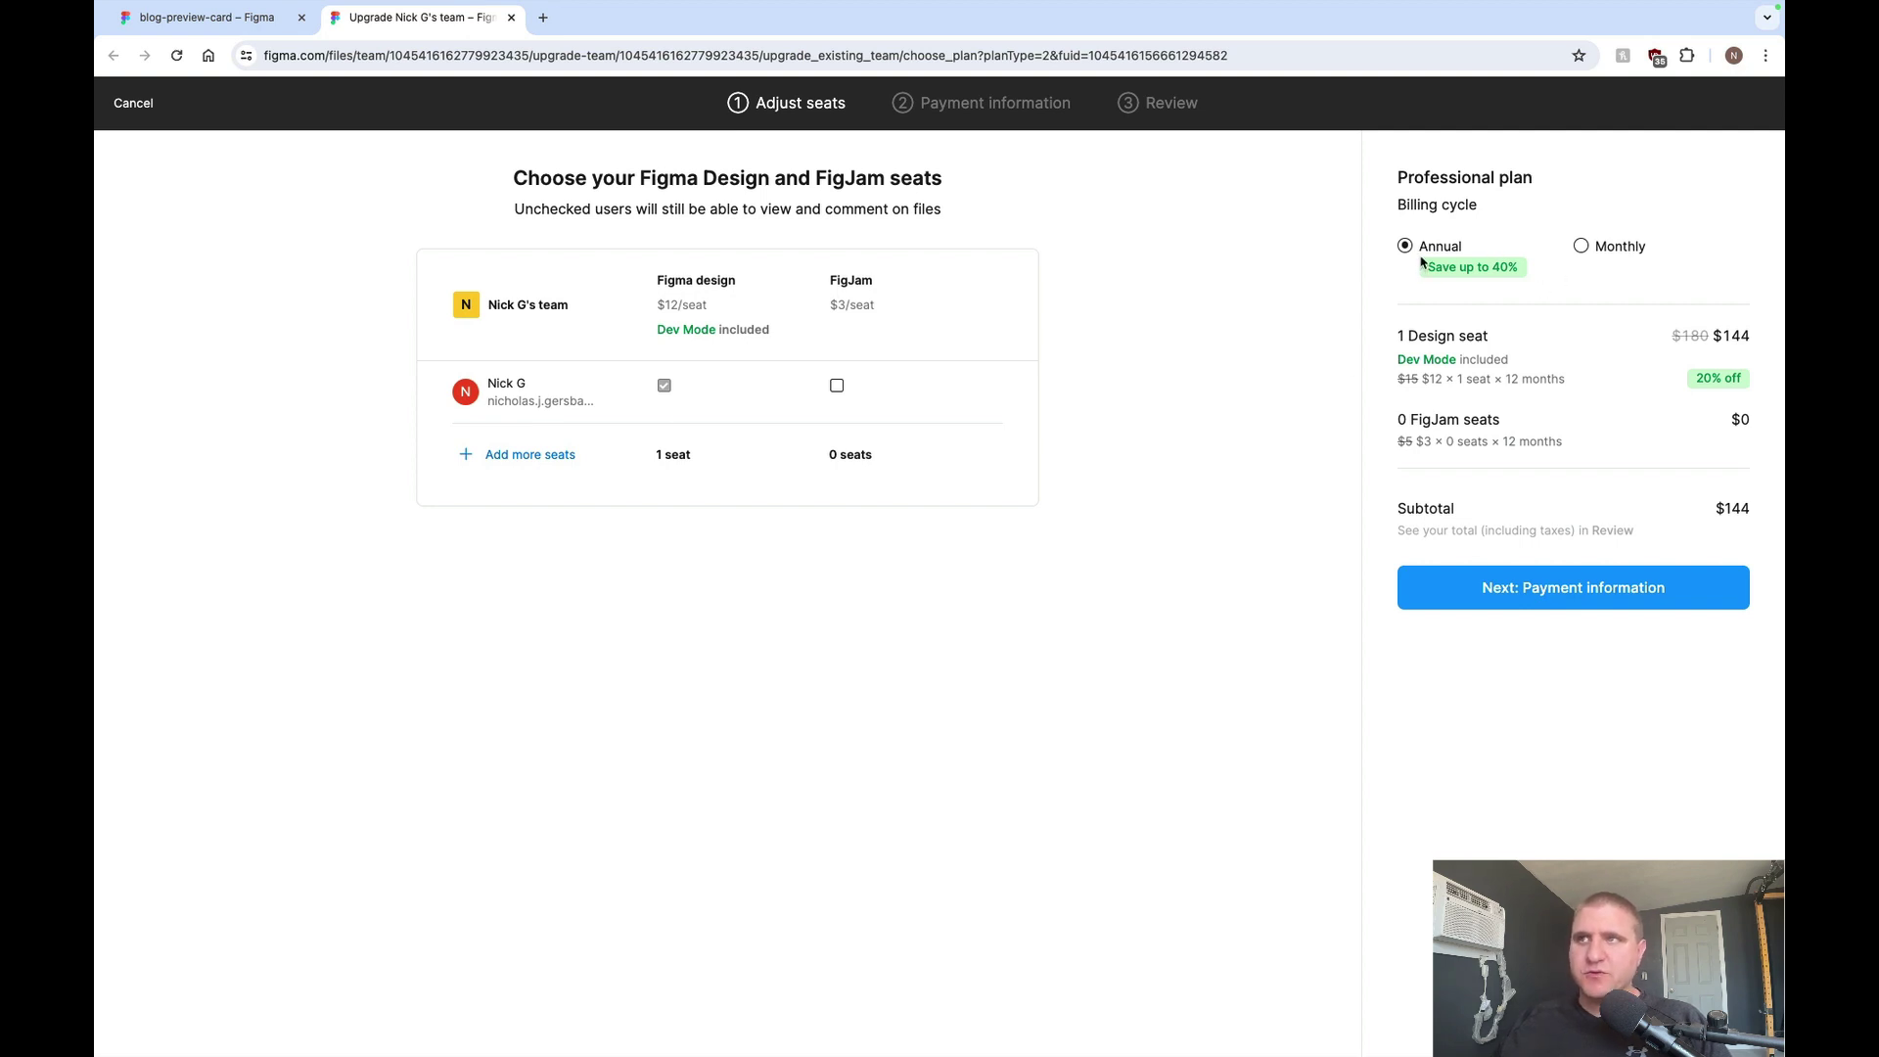
click(1581, 247)
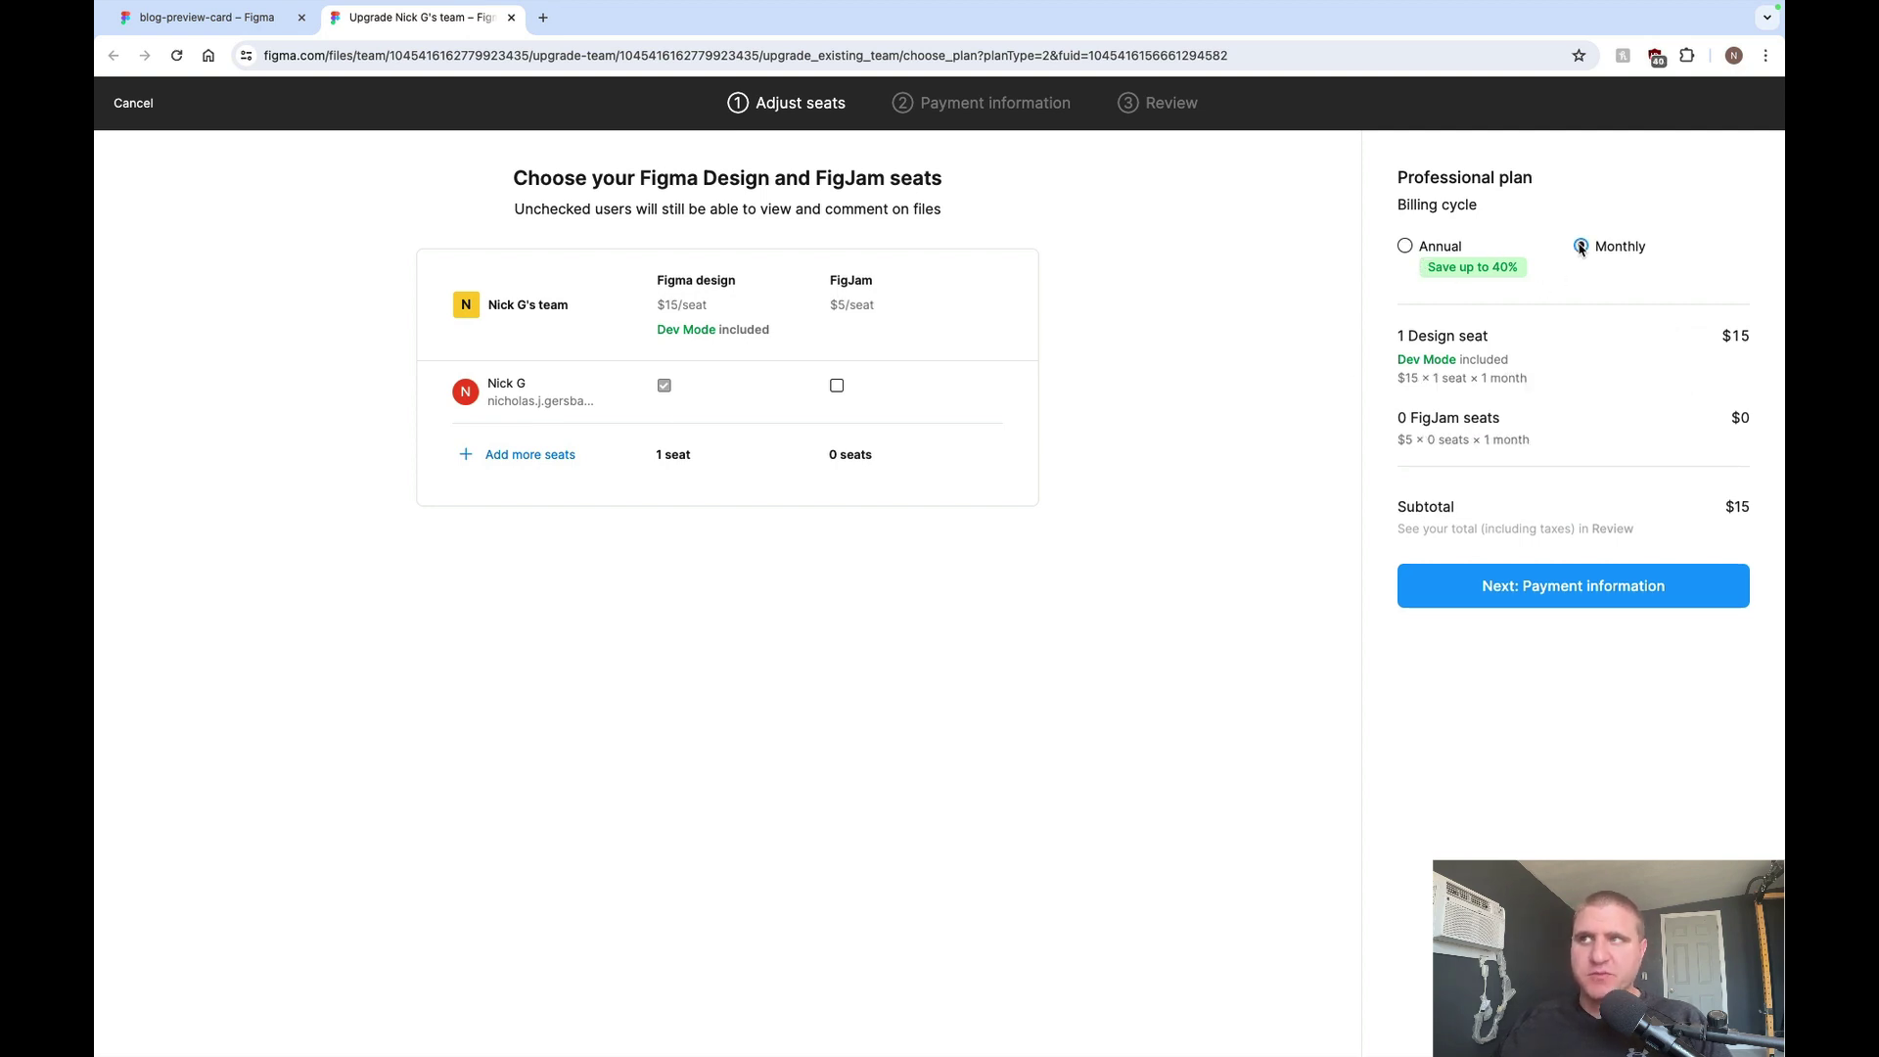
click(1580, 581)
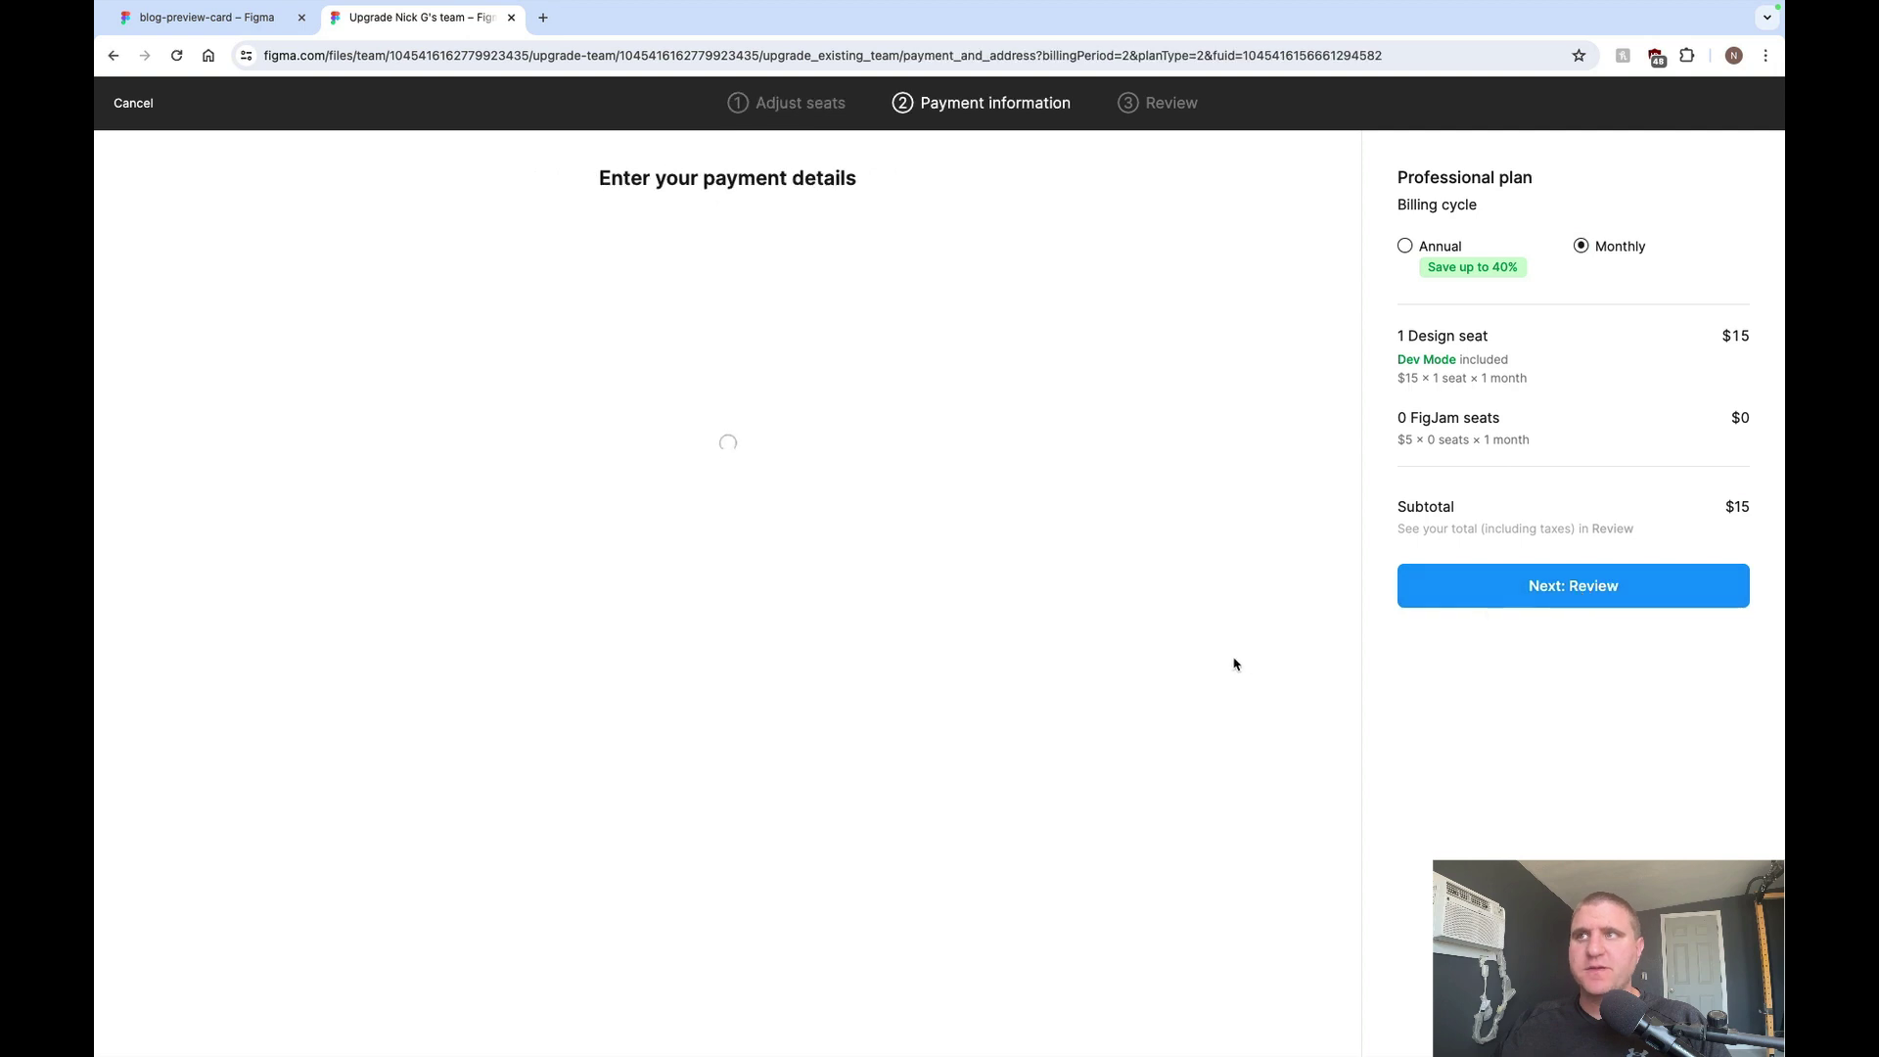
click(1522, 590)
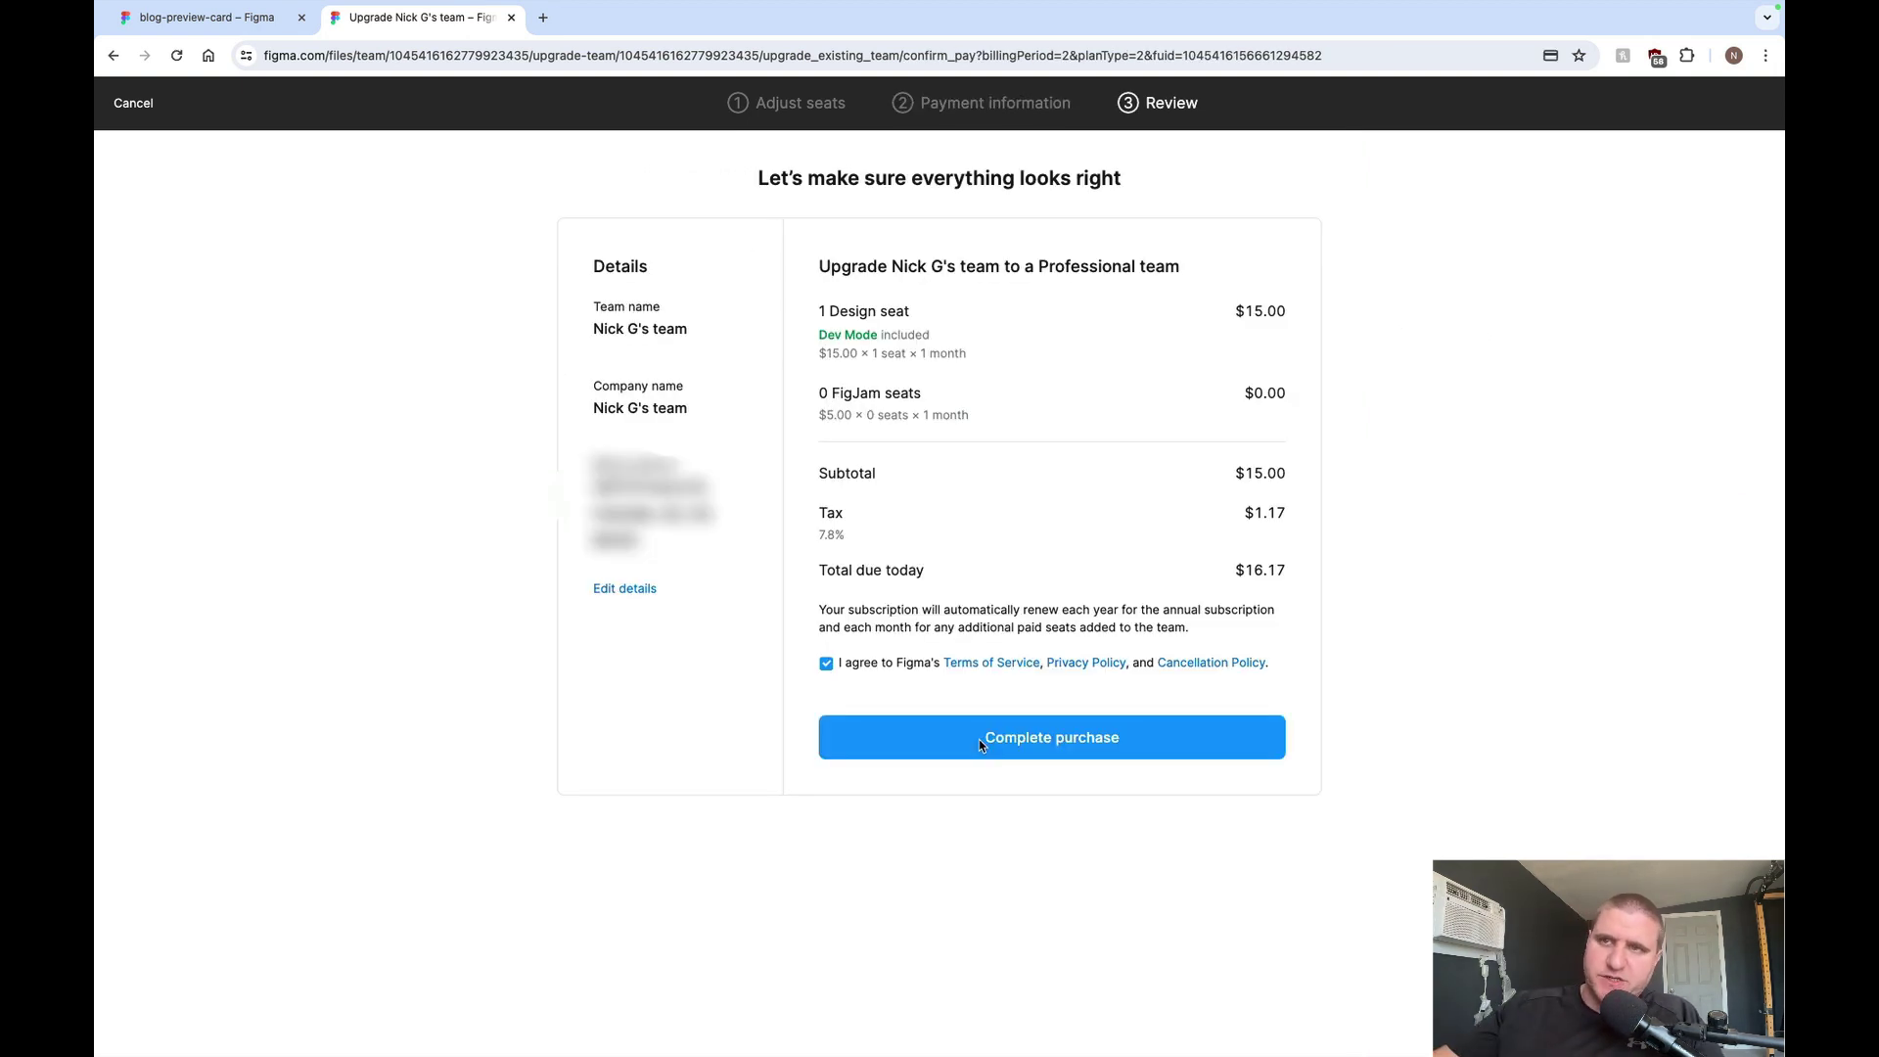
Step: Complete the Professional purchase, close the welcome modal, and check the sidebar's team list
click(980, 744)
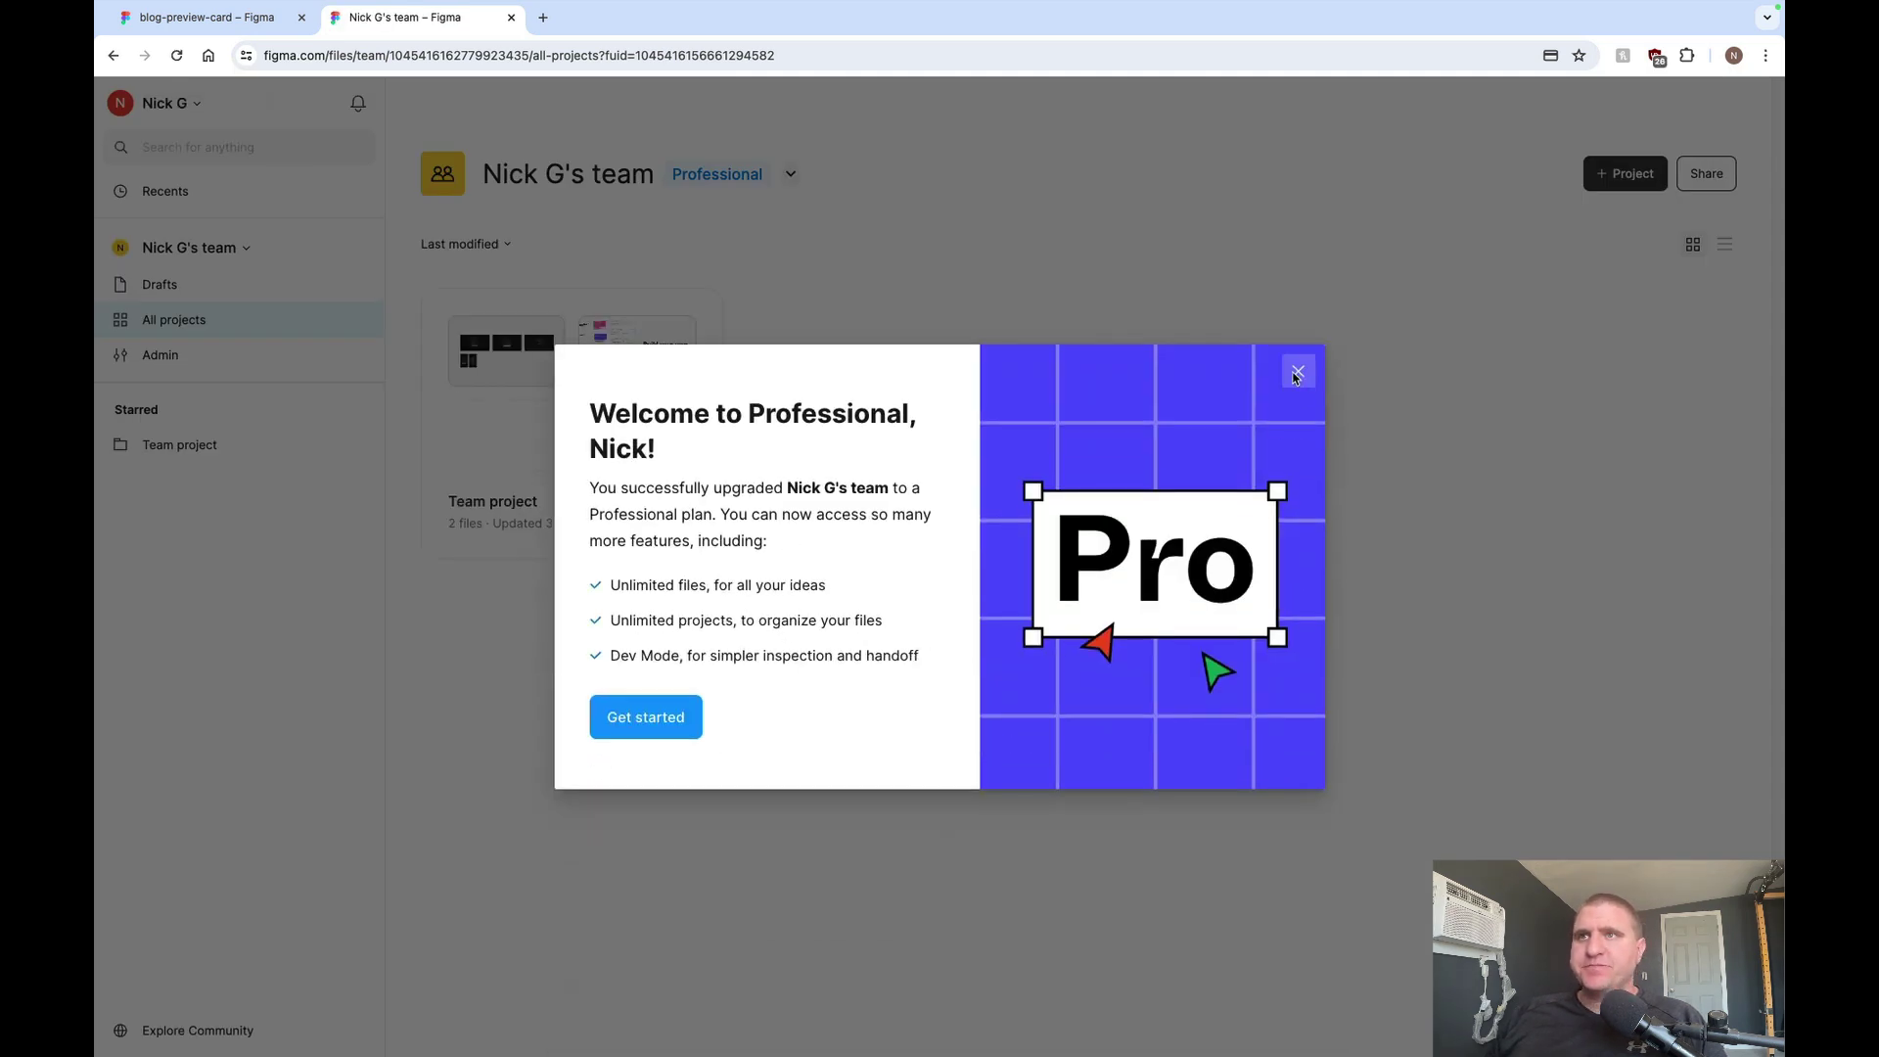
click(1297, 374)
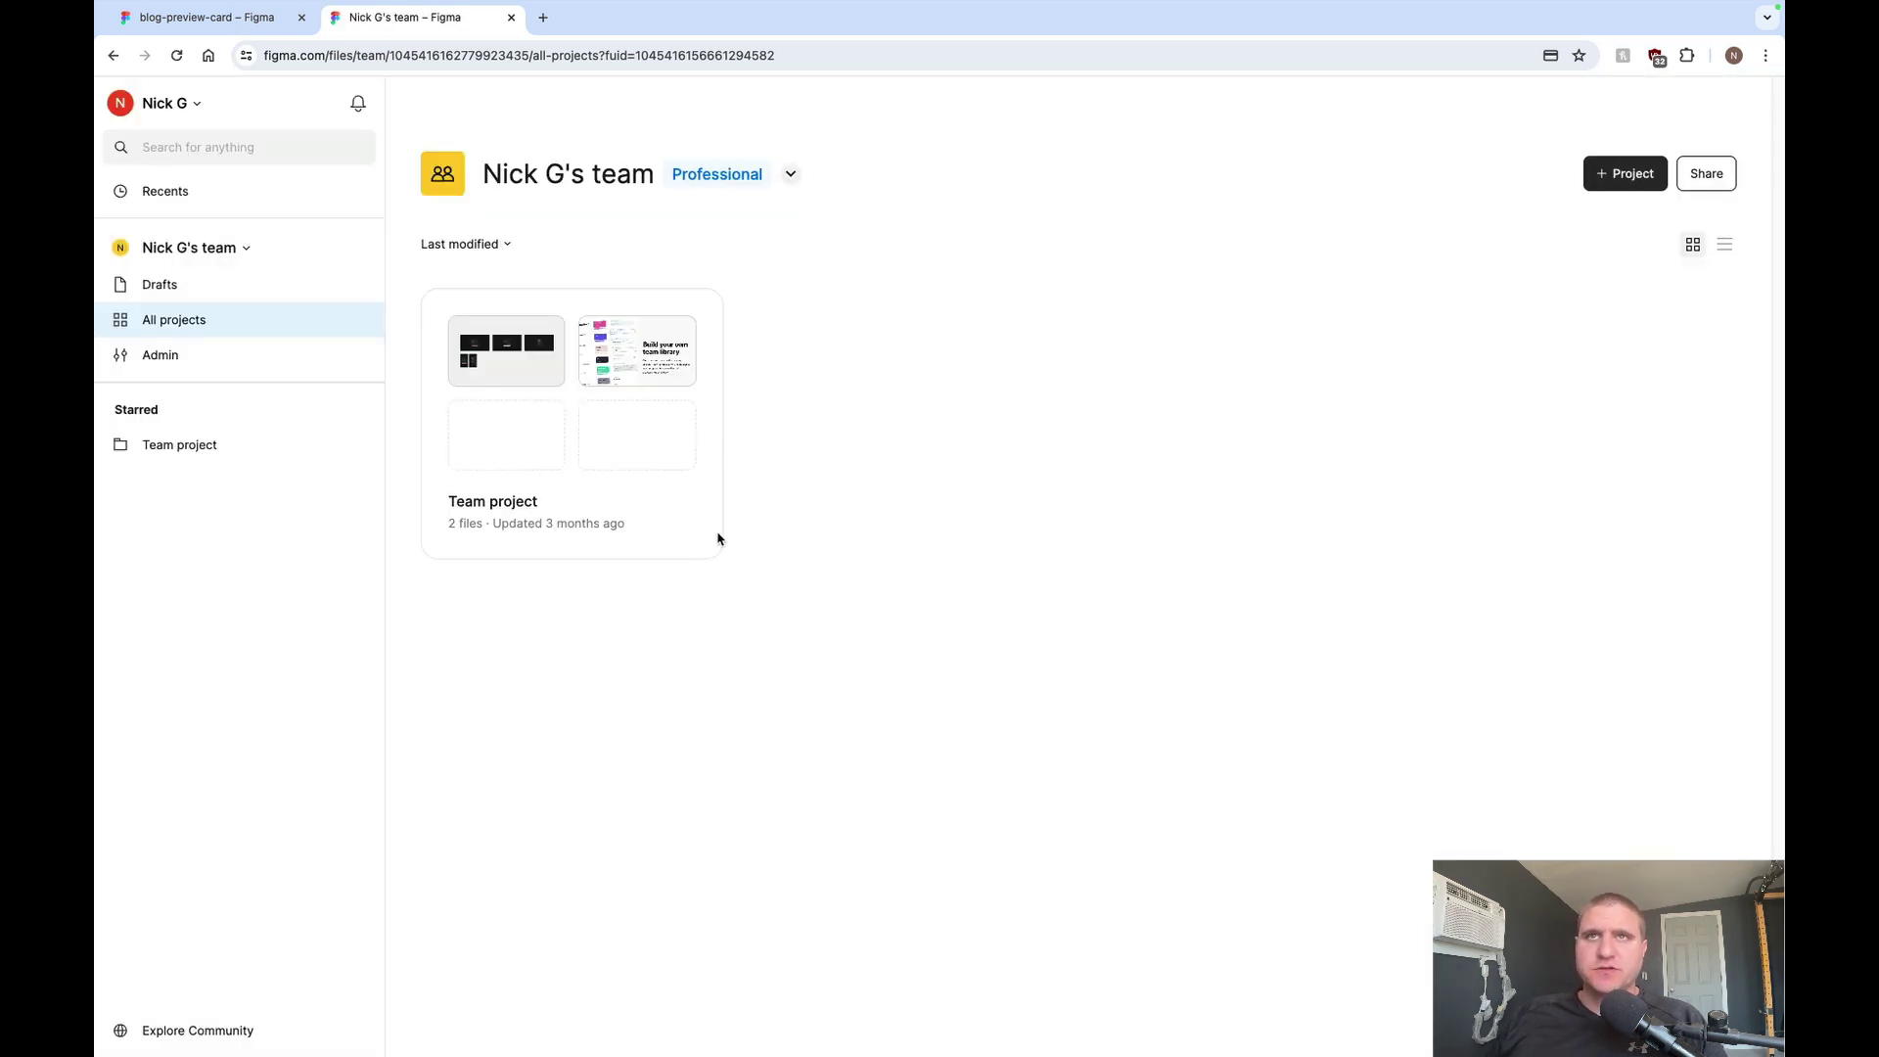
click(216, 252)
click(216, 256)
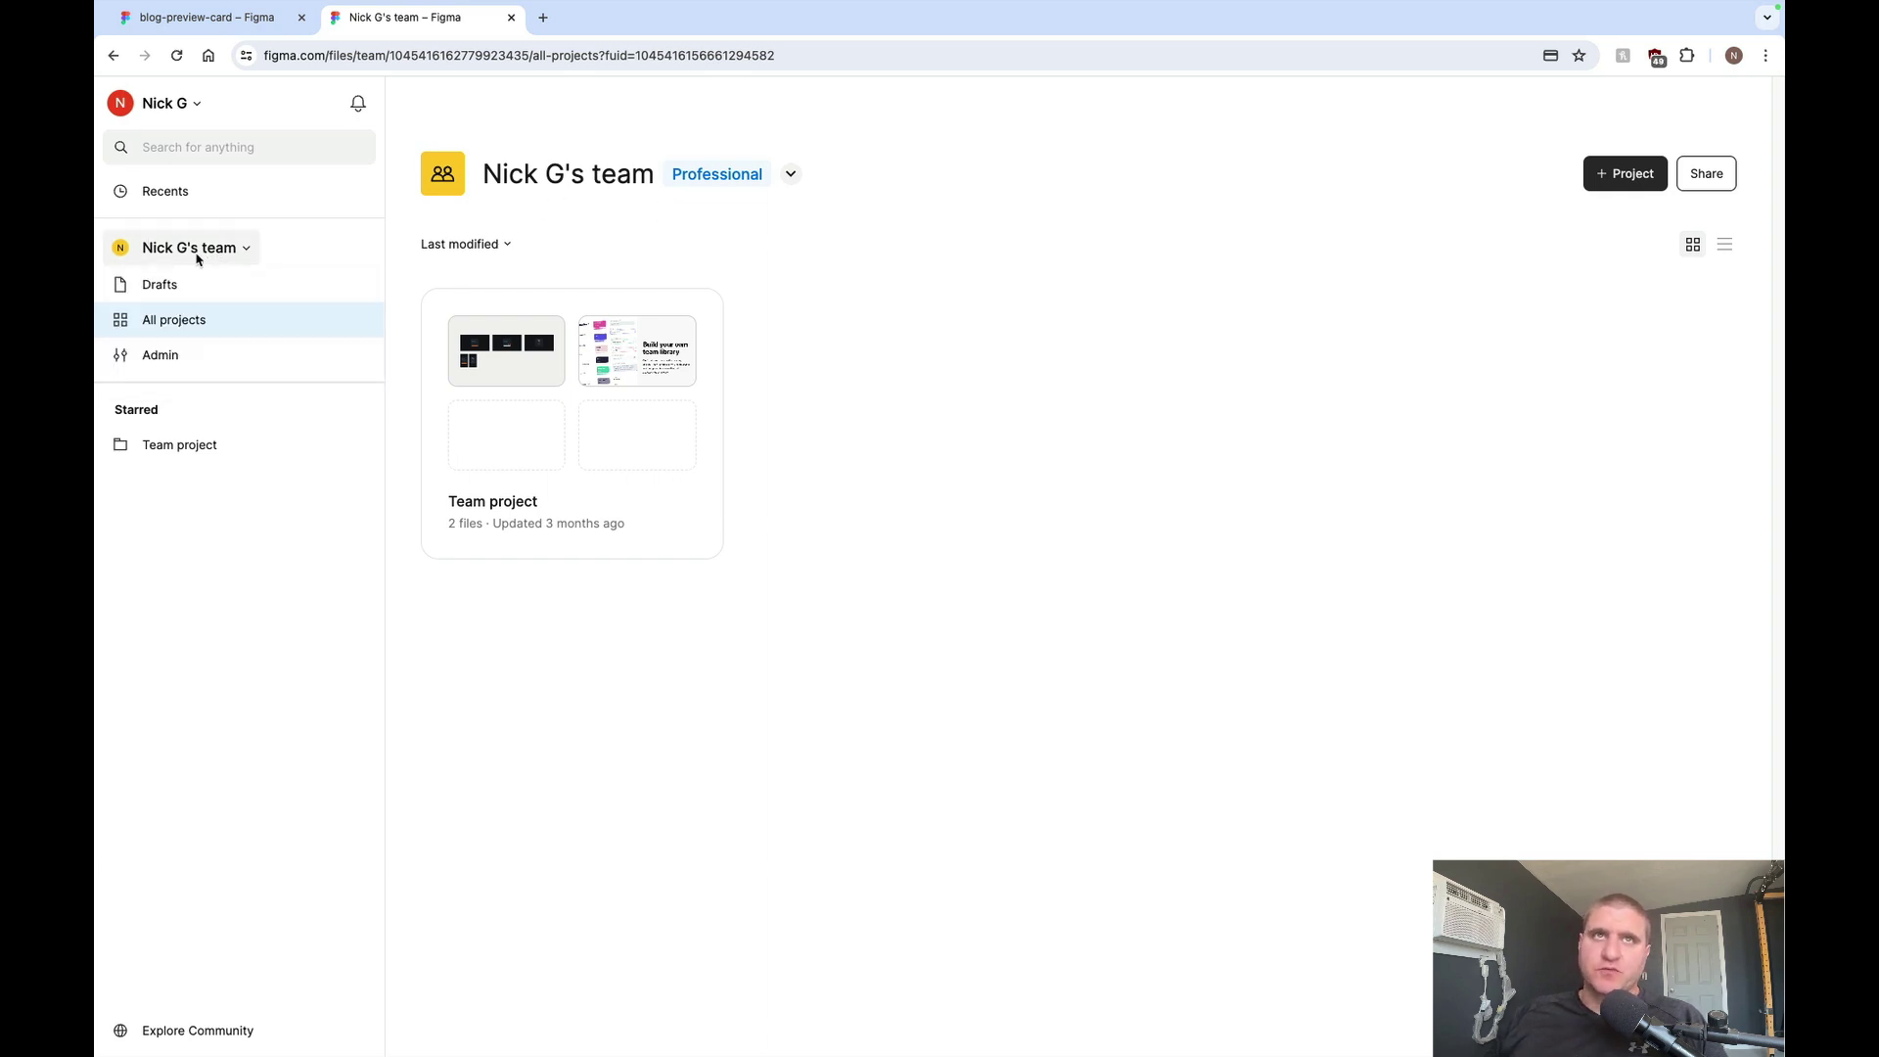
click(227, 252)
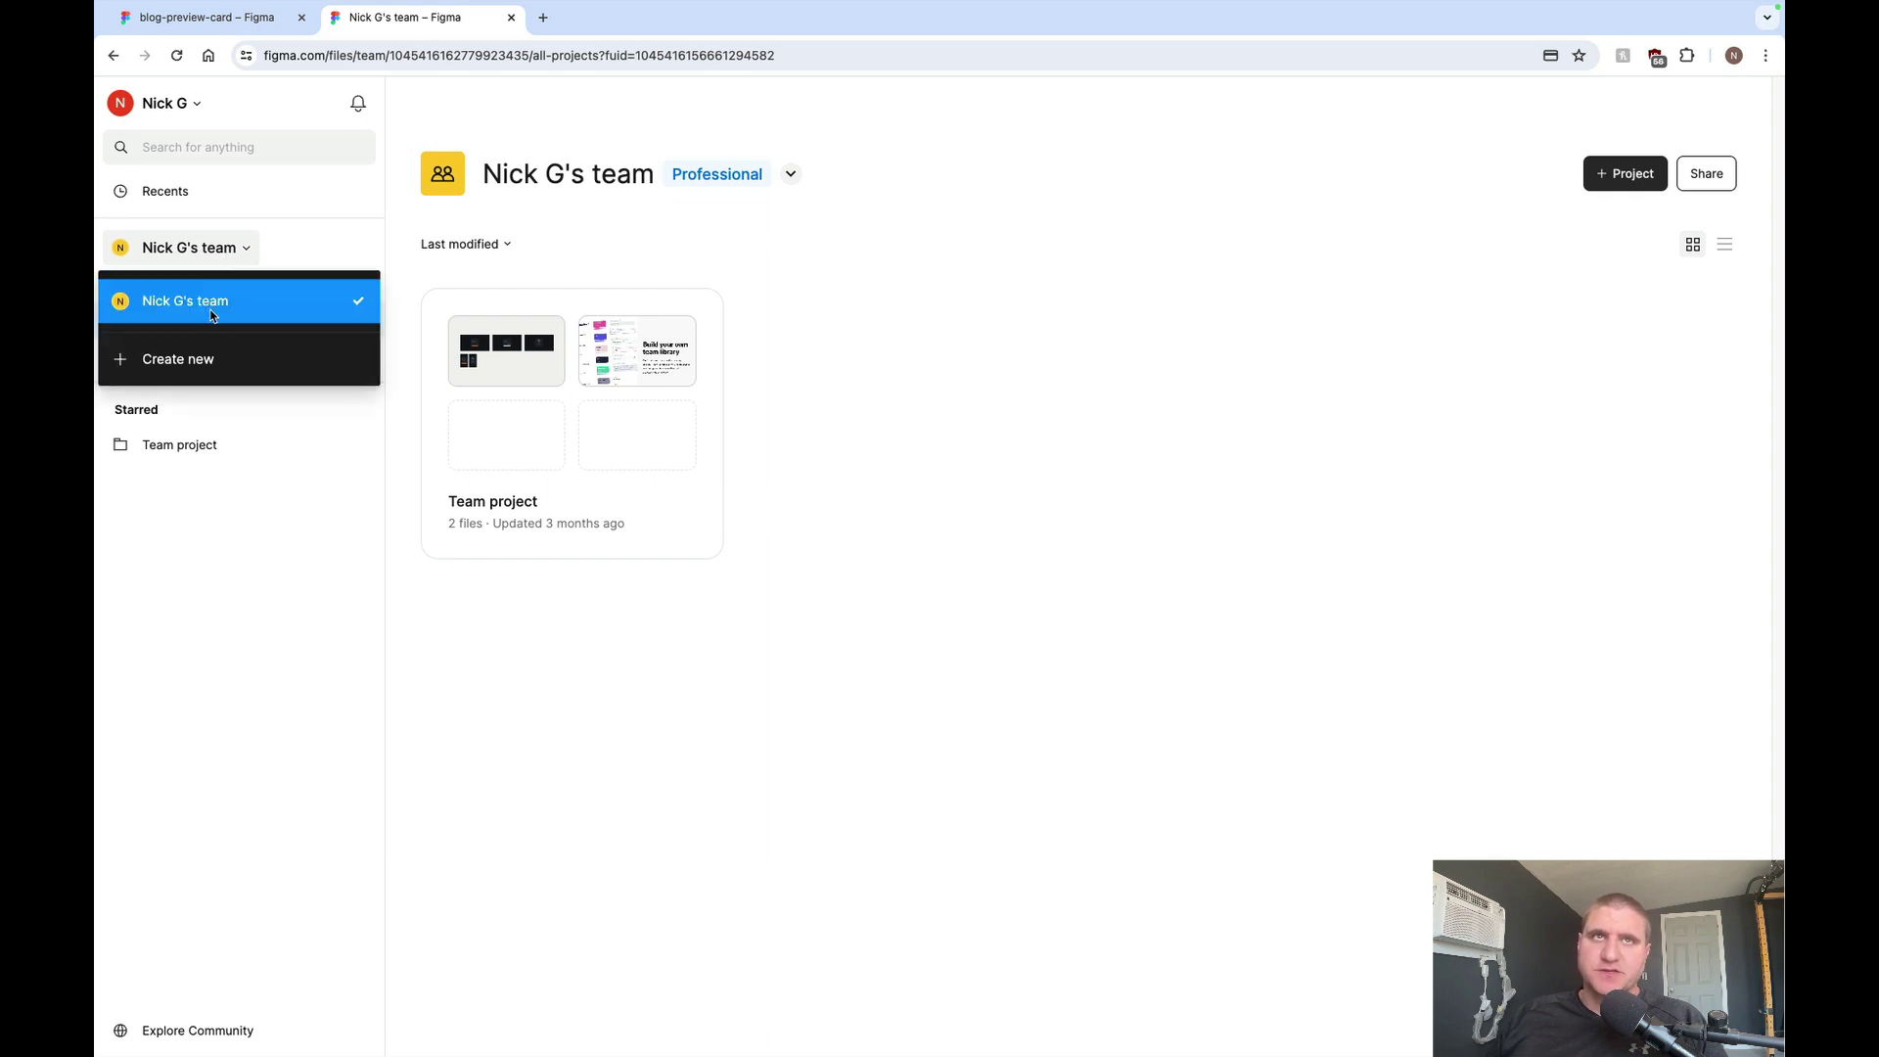
click(225, 253)
click(226, 253)
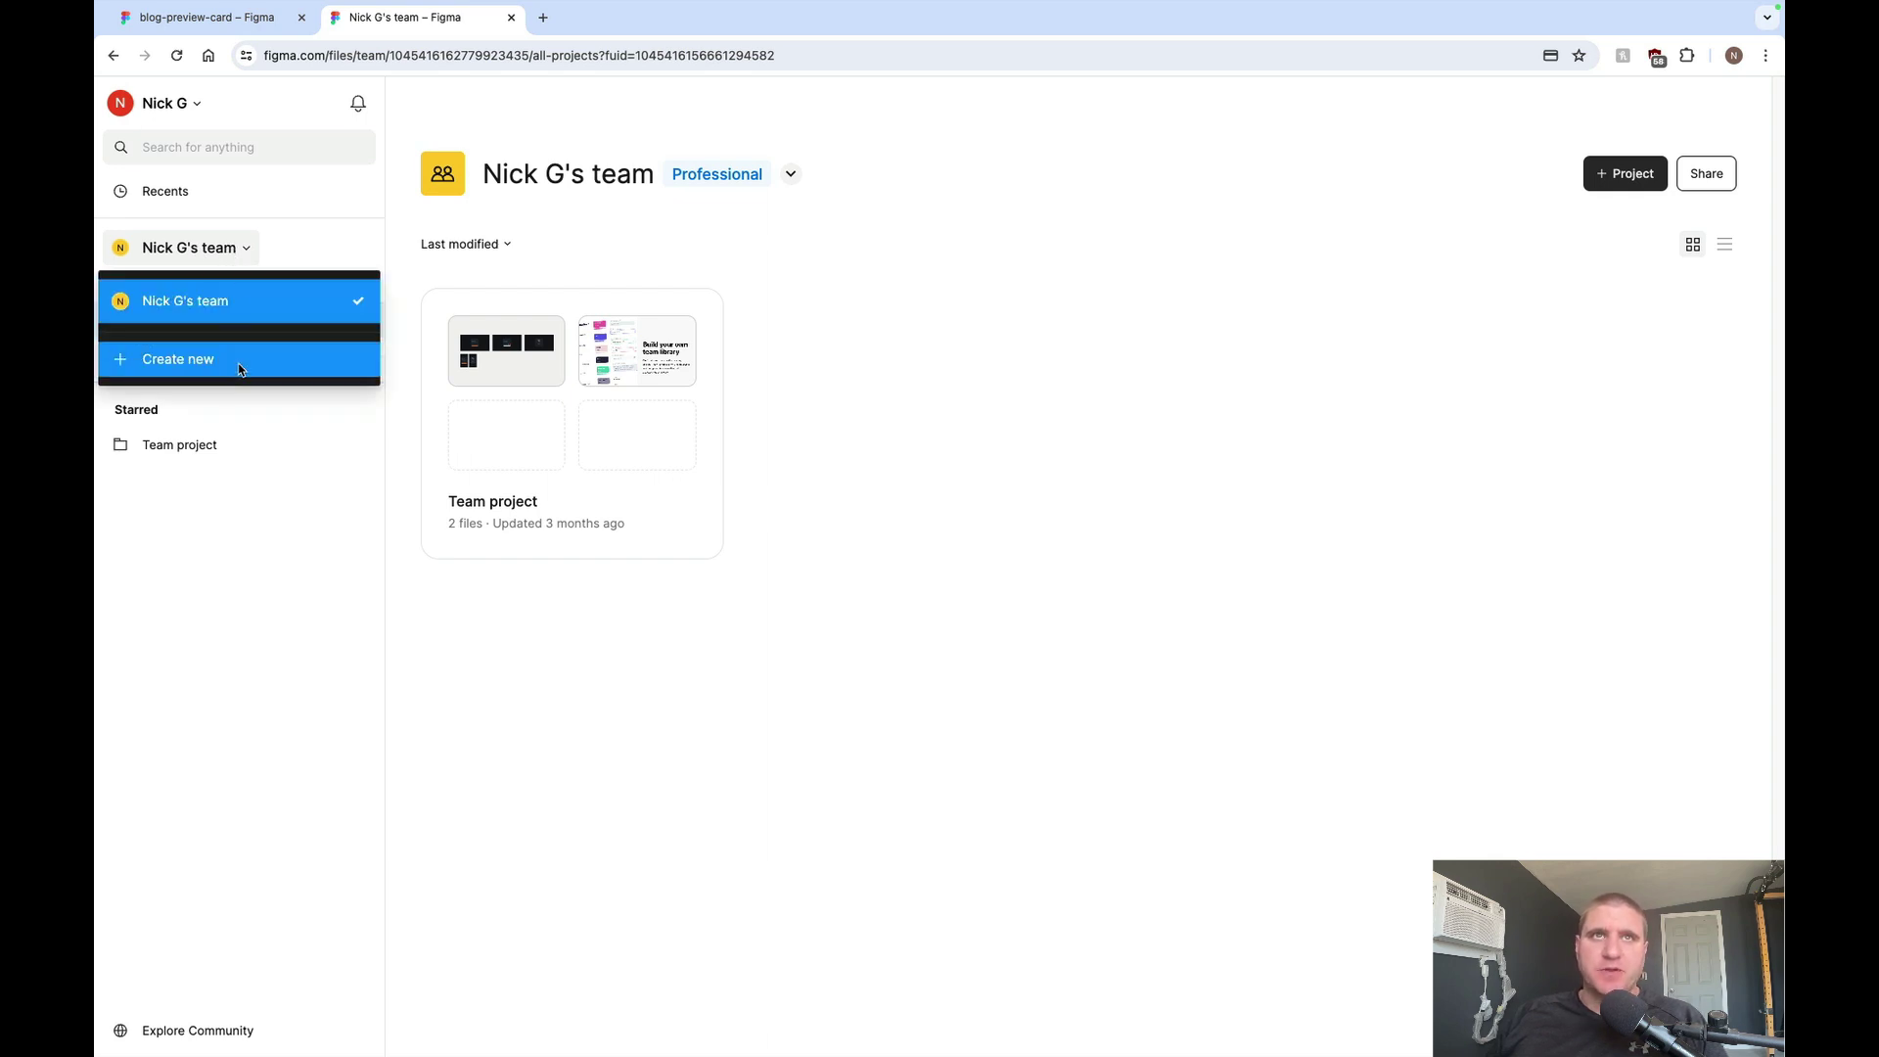
click(1042, 476)
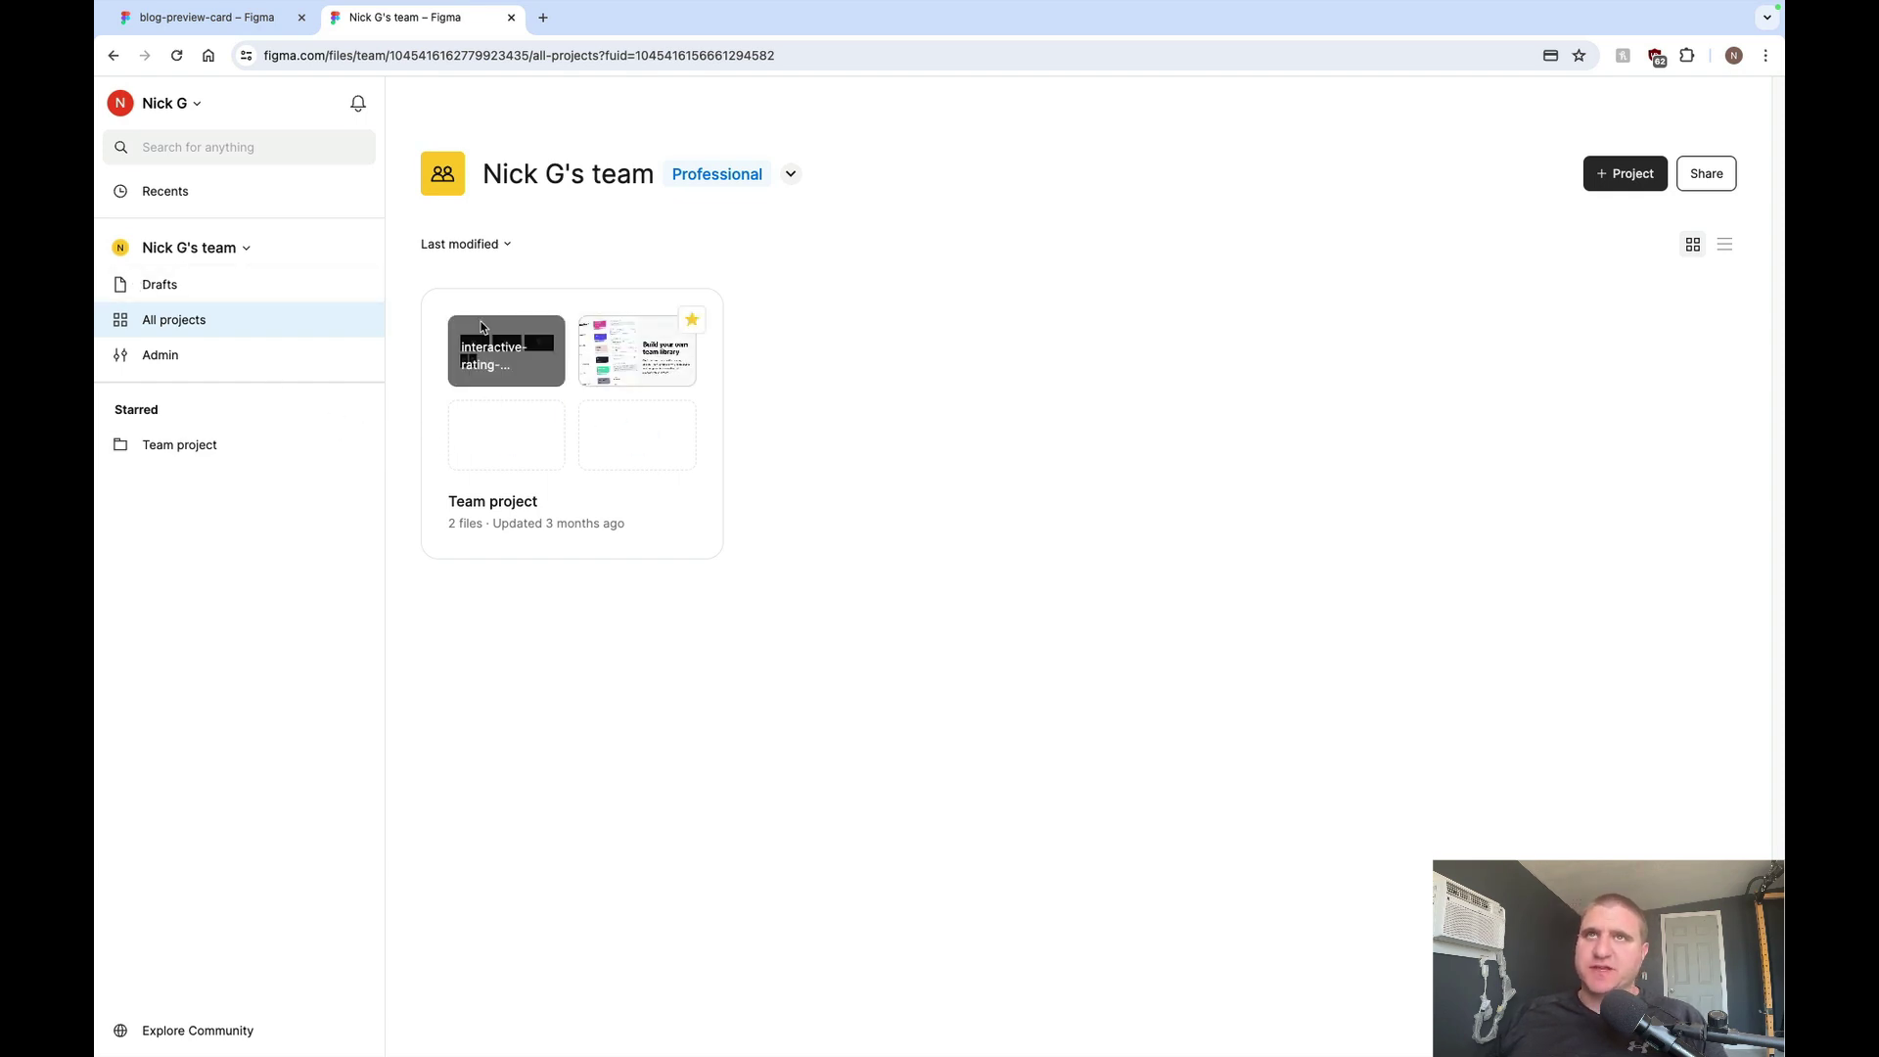
Step: Open blog-preview-card from Drafts and select the card's content layer to see its flex-column CSS
click(181, 293)
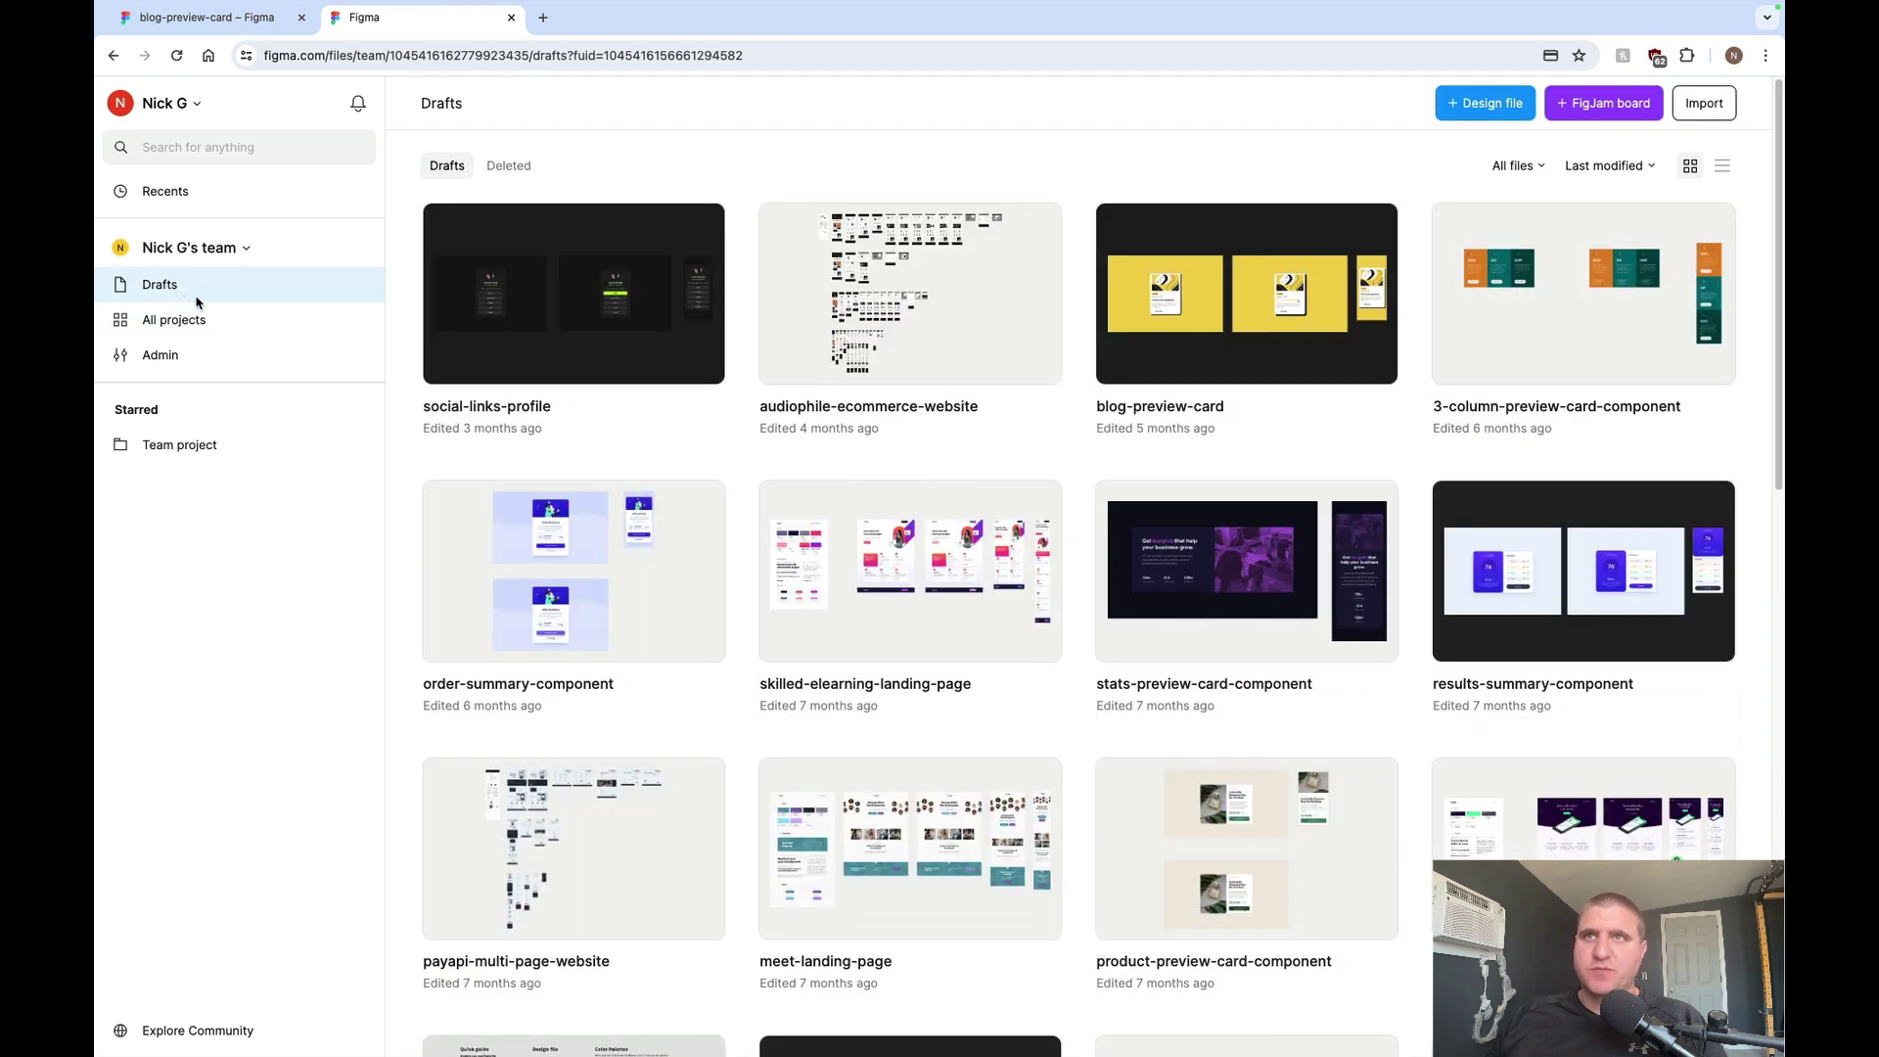
drag(1199, 308, 1111, 460)
double_click(1263, 321)
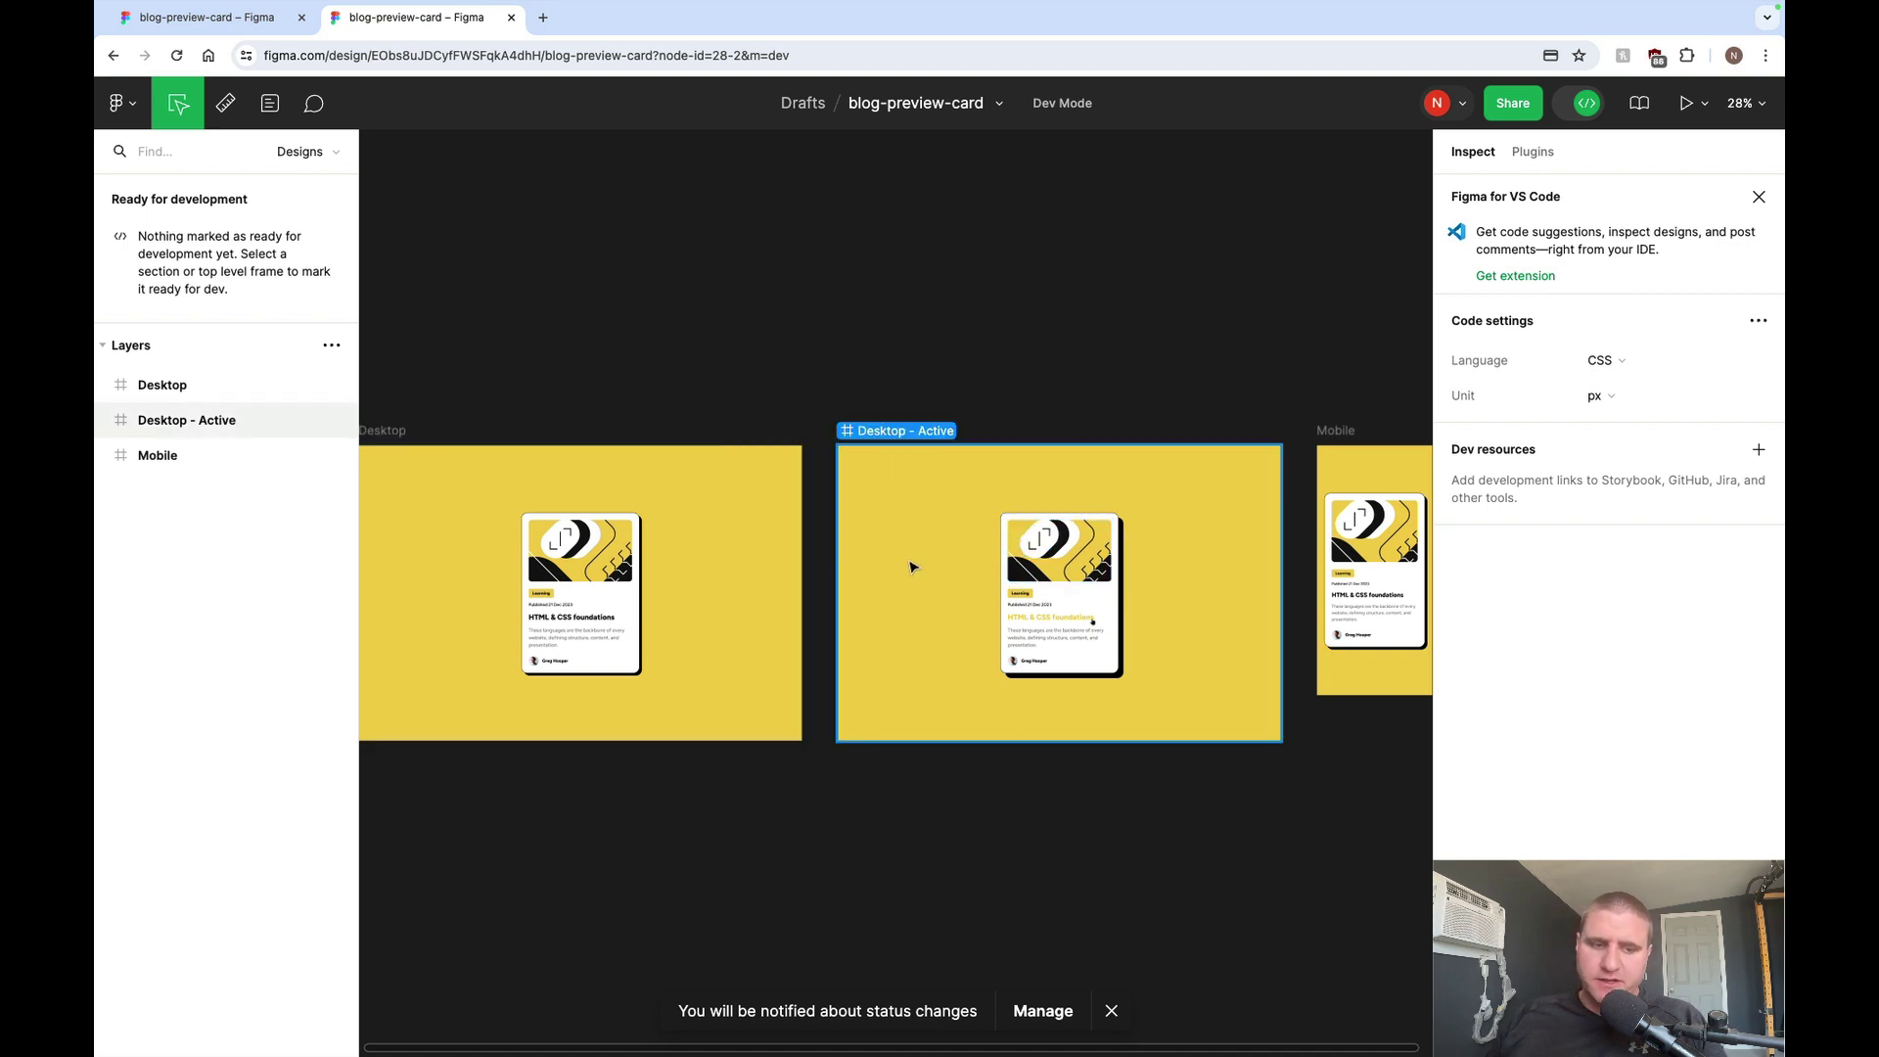
click(639, 612)
scroll(637, 613, left, 5)
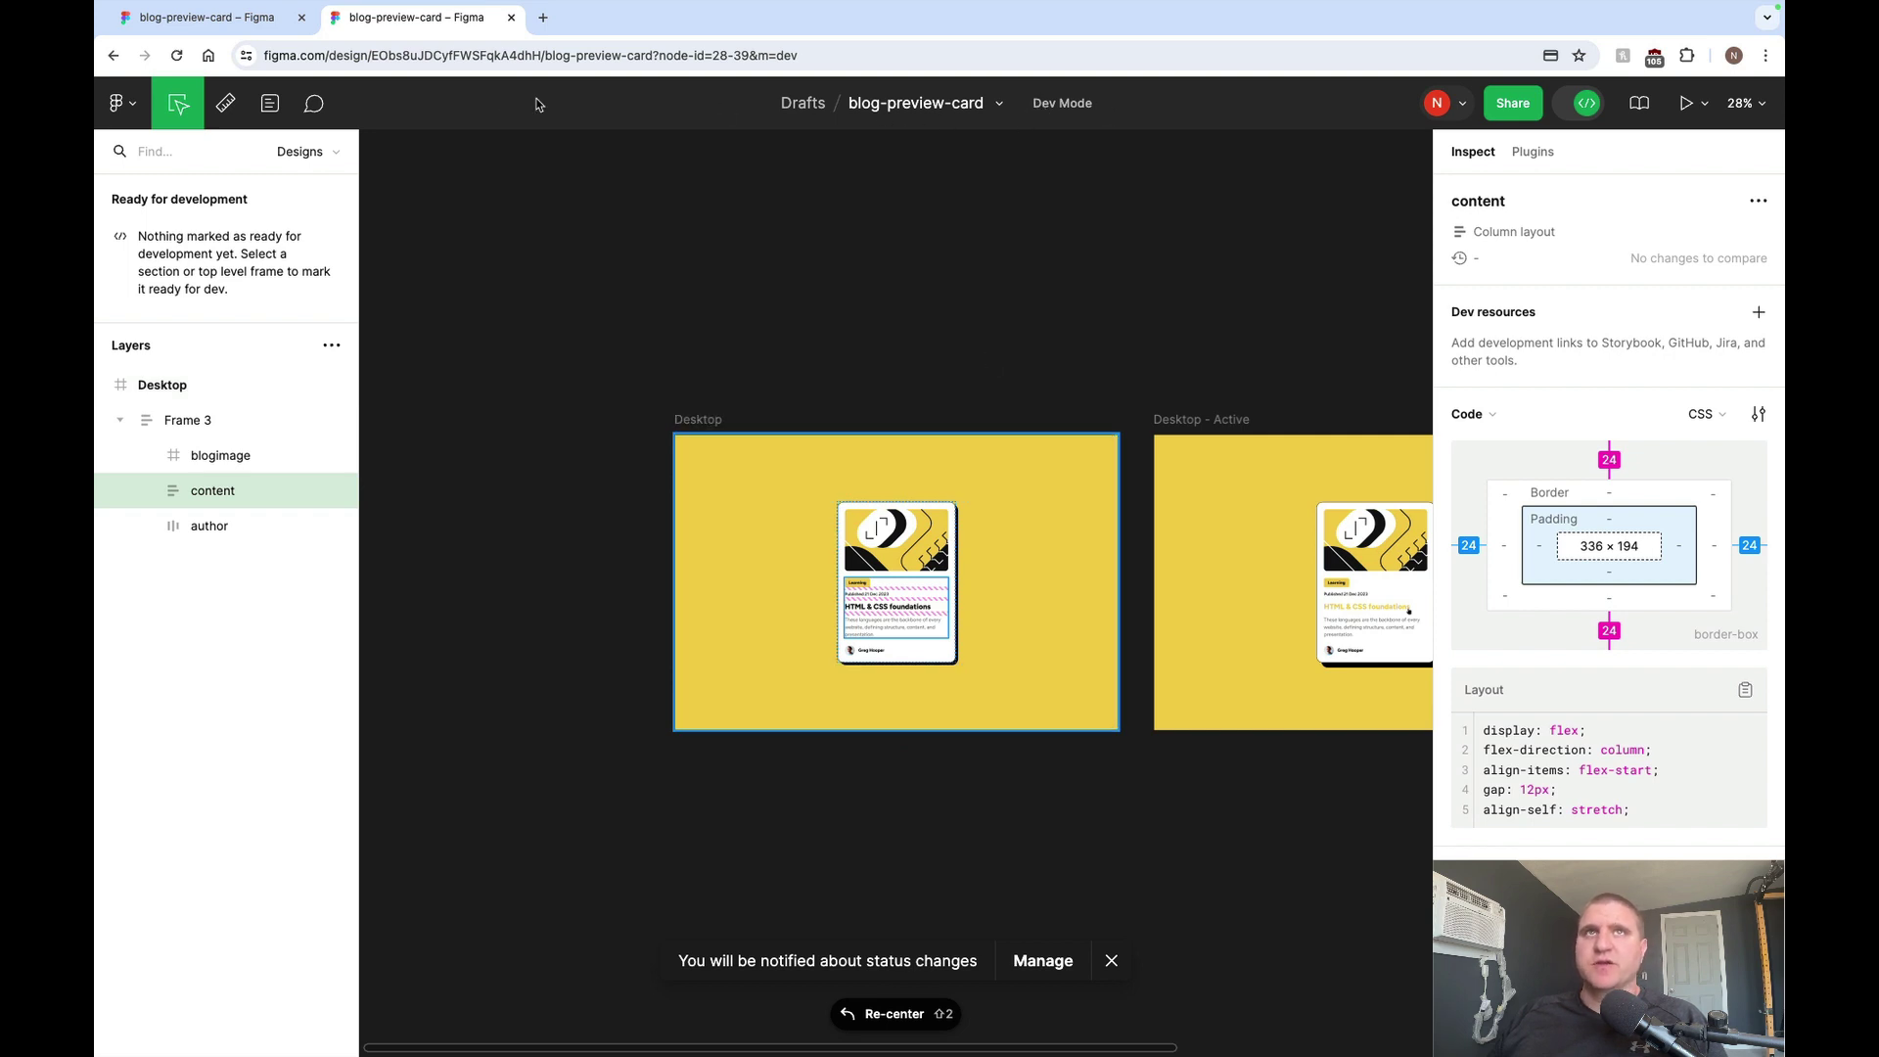
Step: Look through Chrome's Edit, File and Window menus, then select the Desktop frame to view its CSS
mouse_move(335, 5)
click(214, 11)
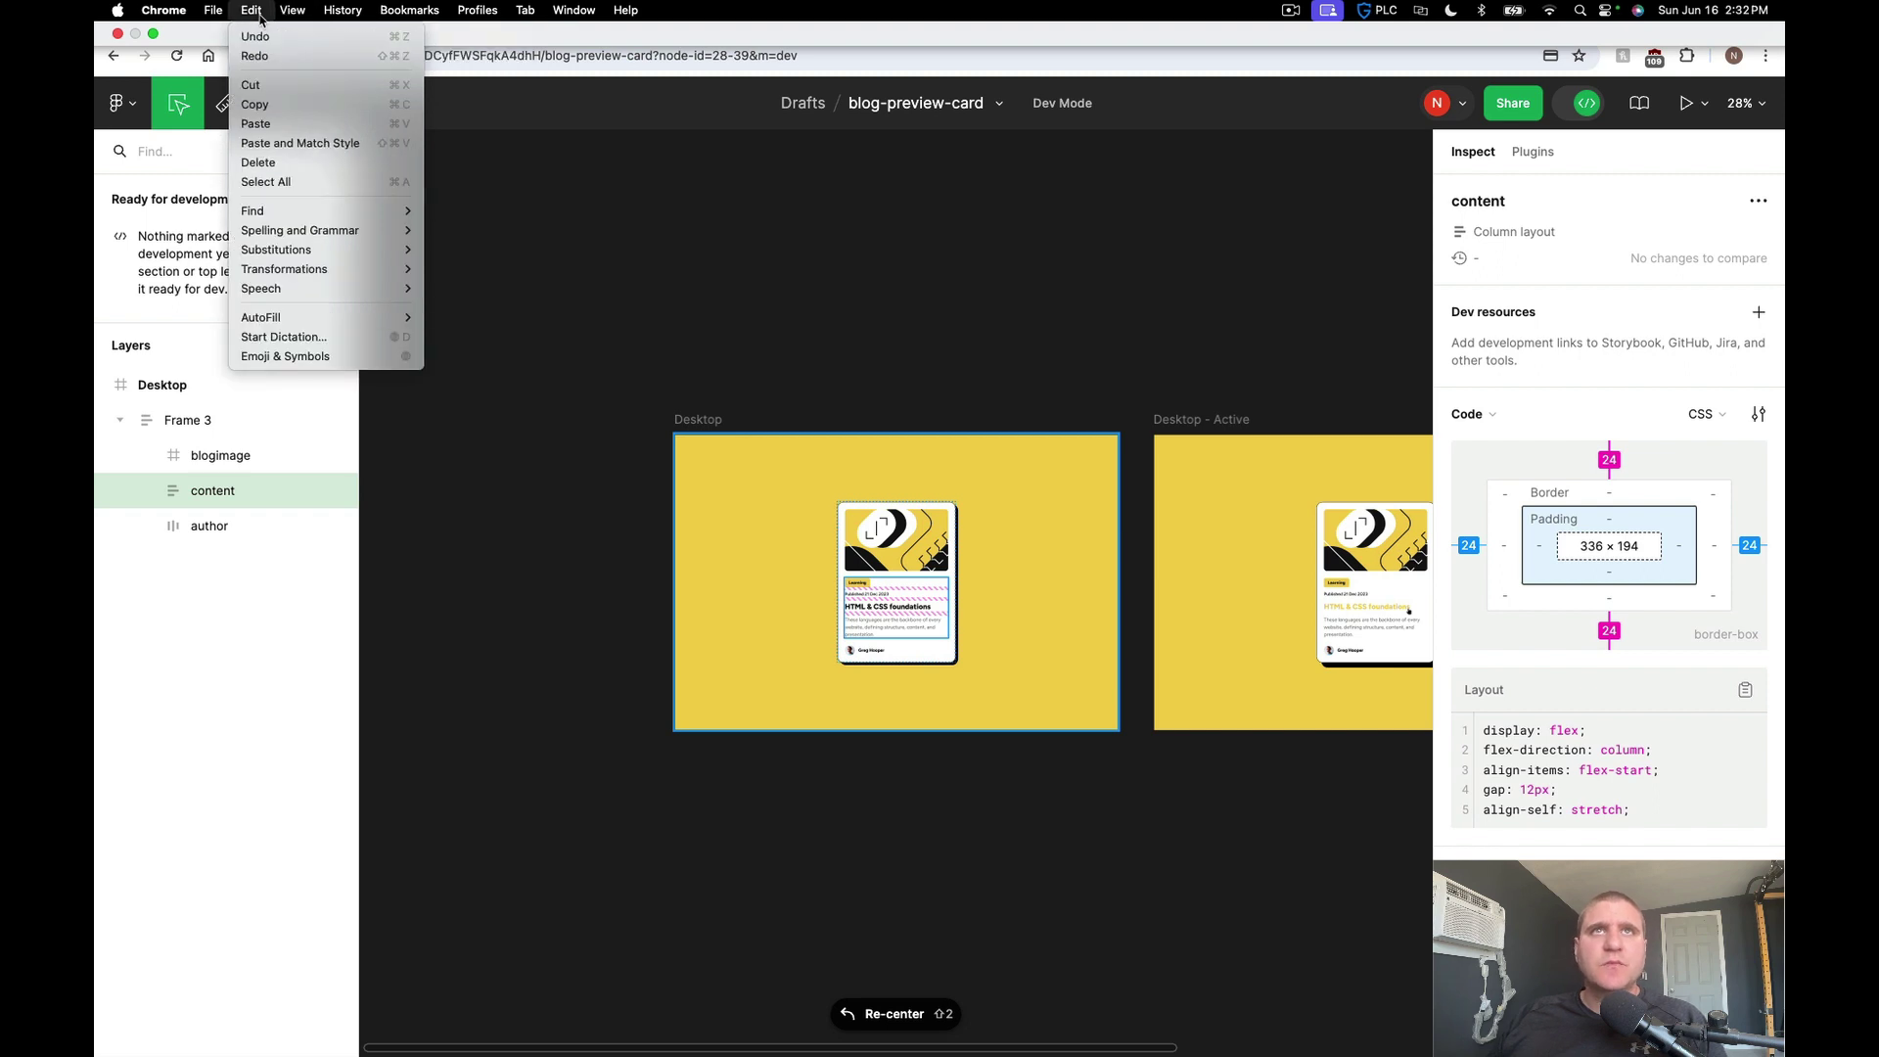
mouse_move(345, 14)
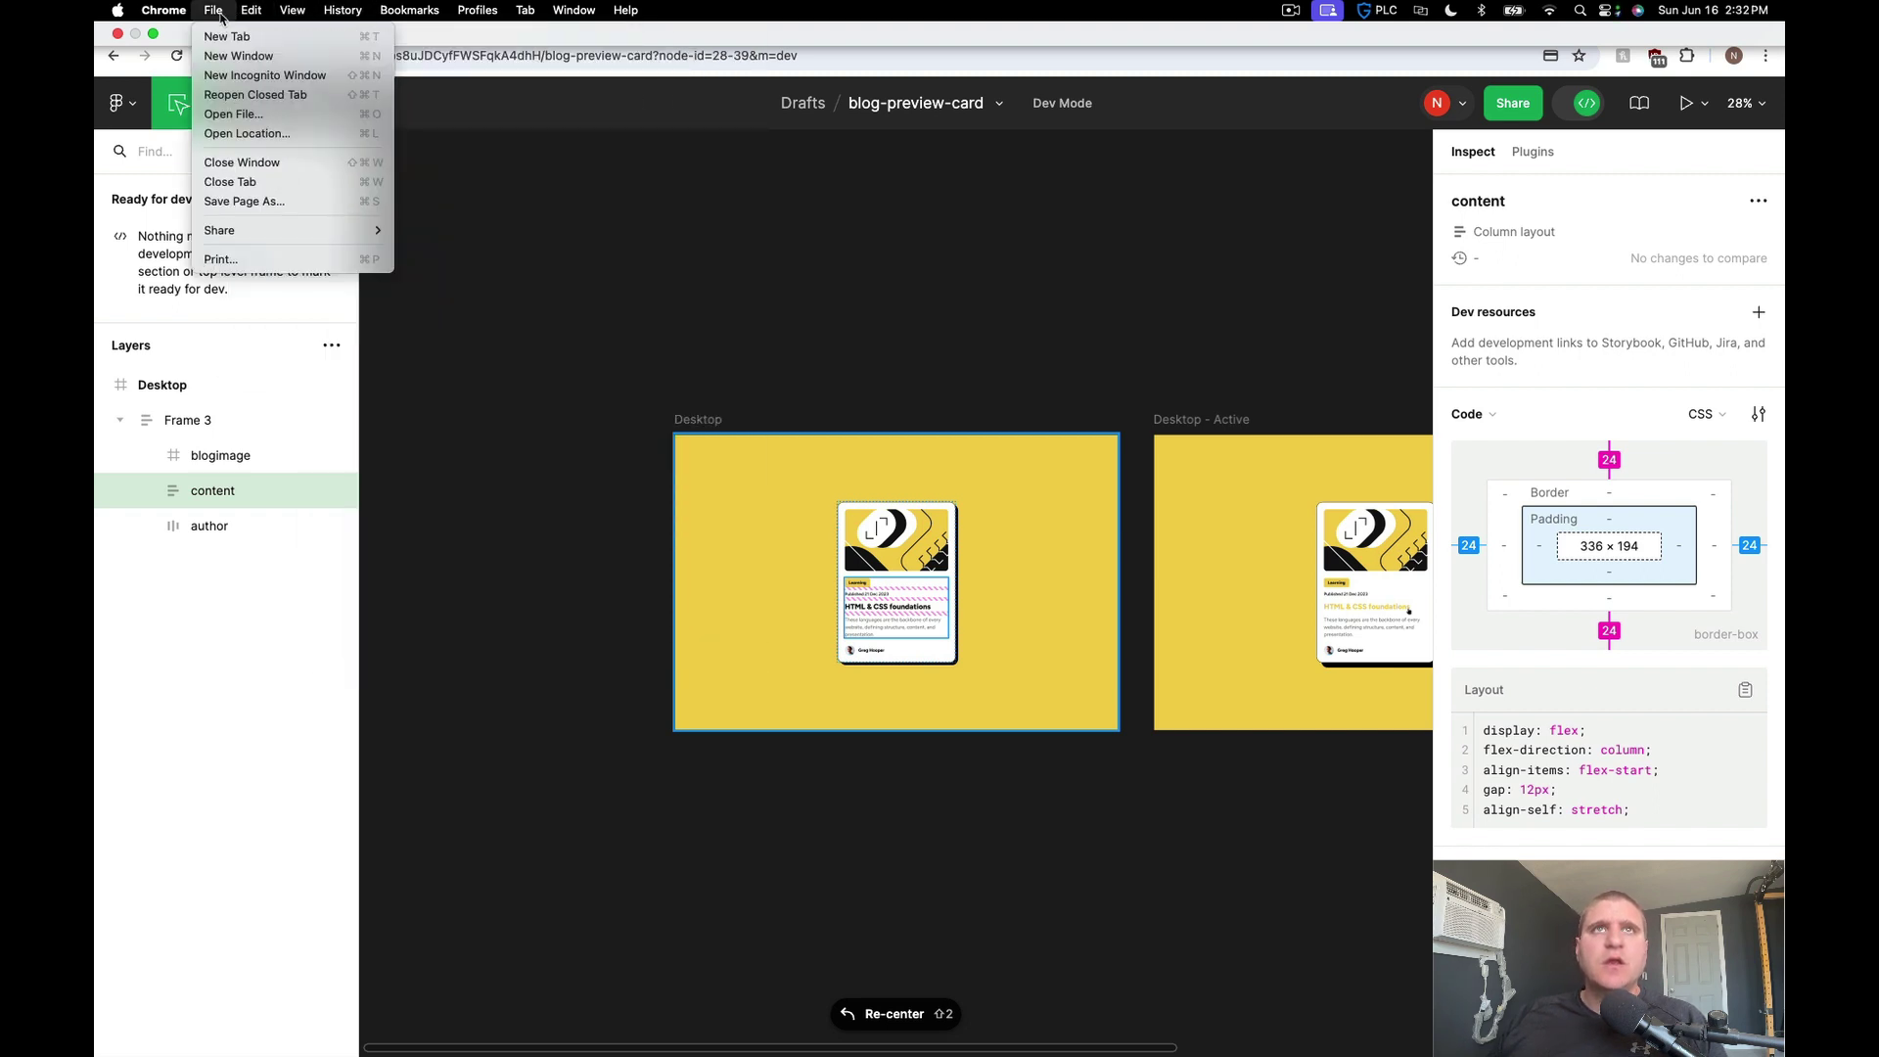
mouse_move(490, 17)
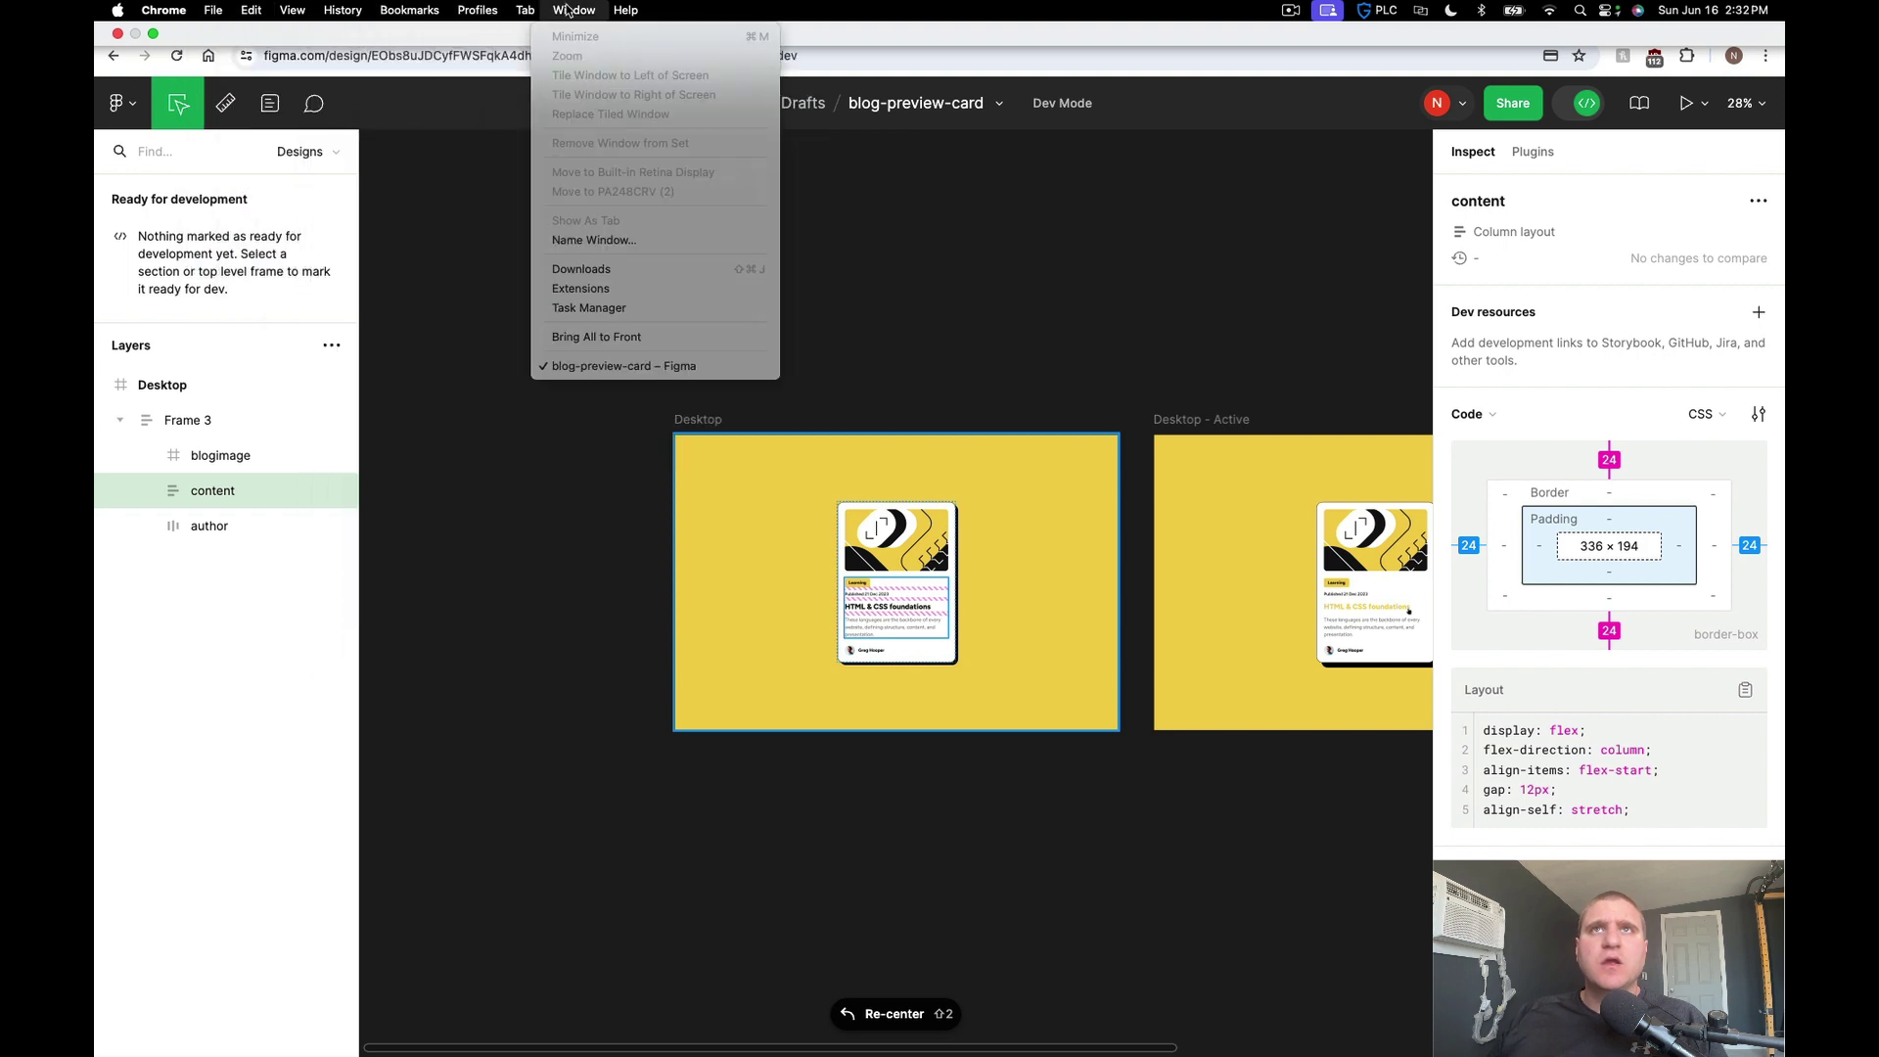
click(654, 18)
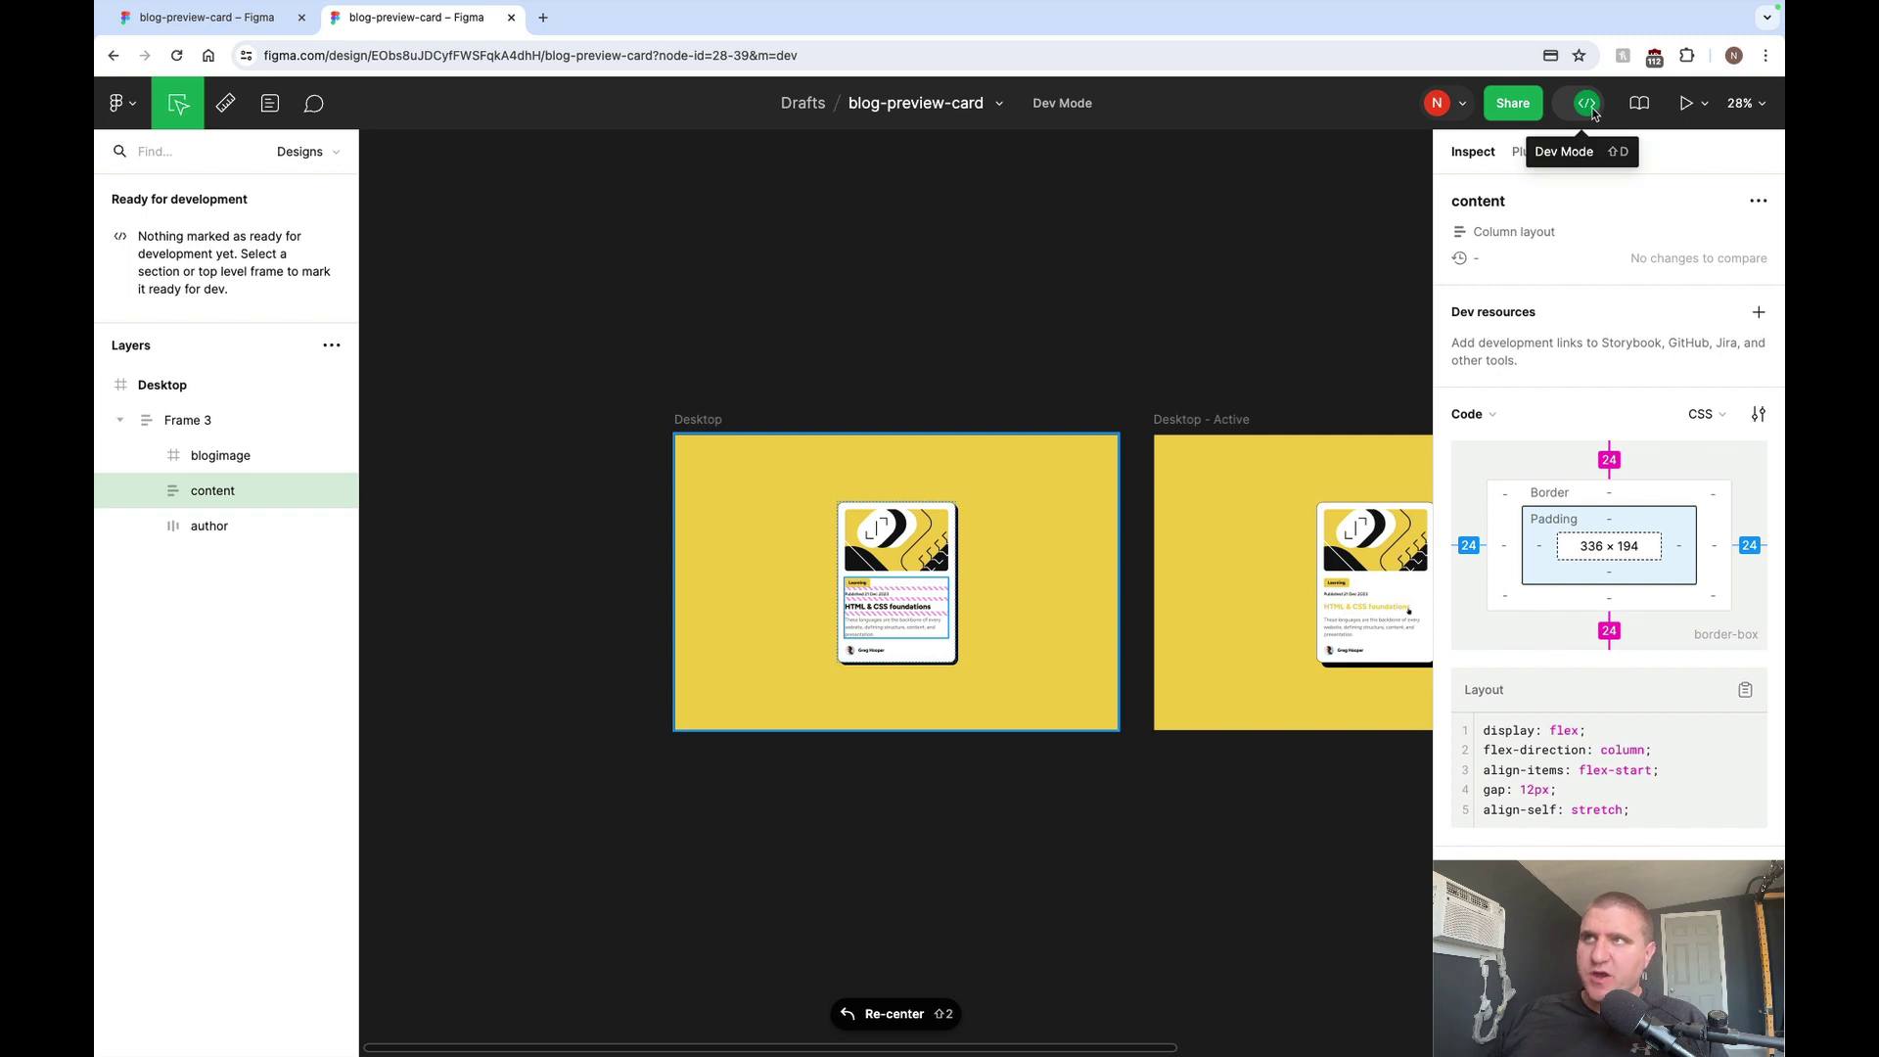
click(1004, 528)
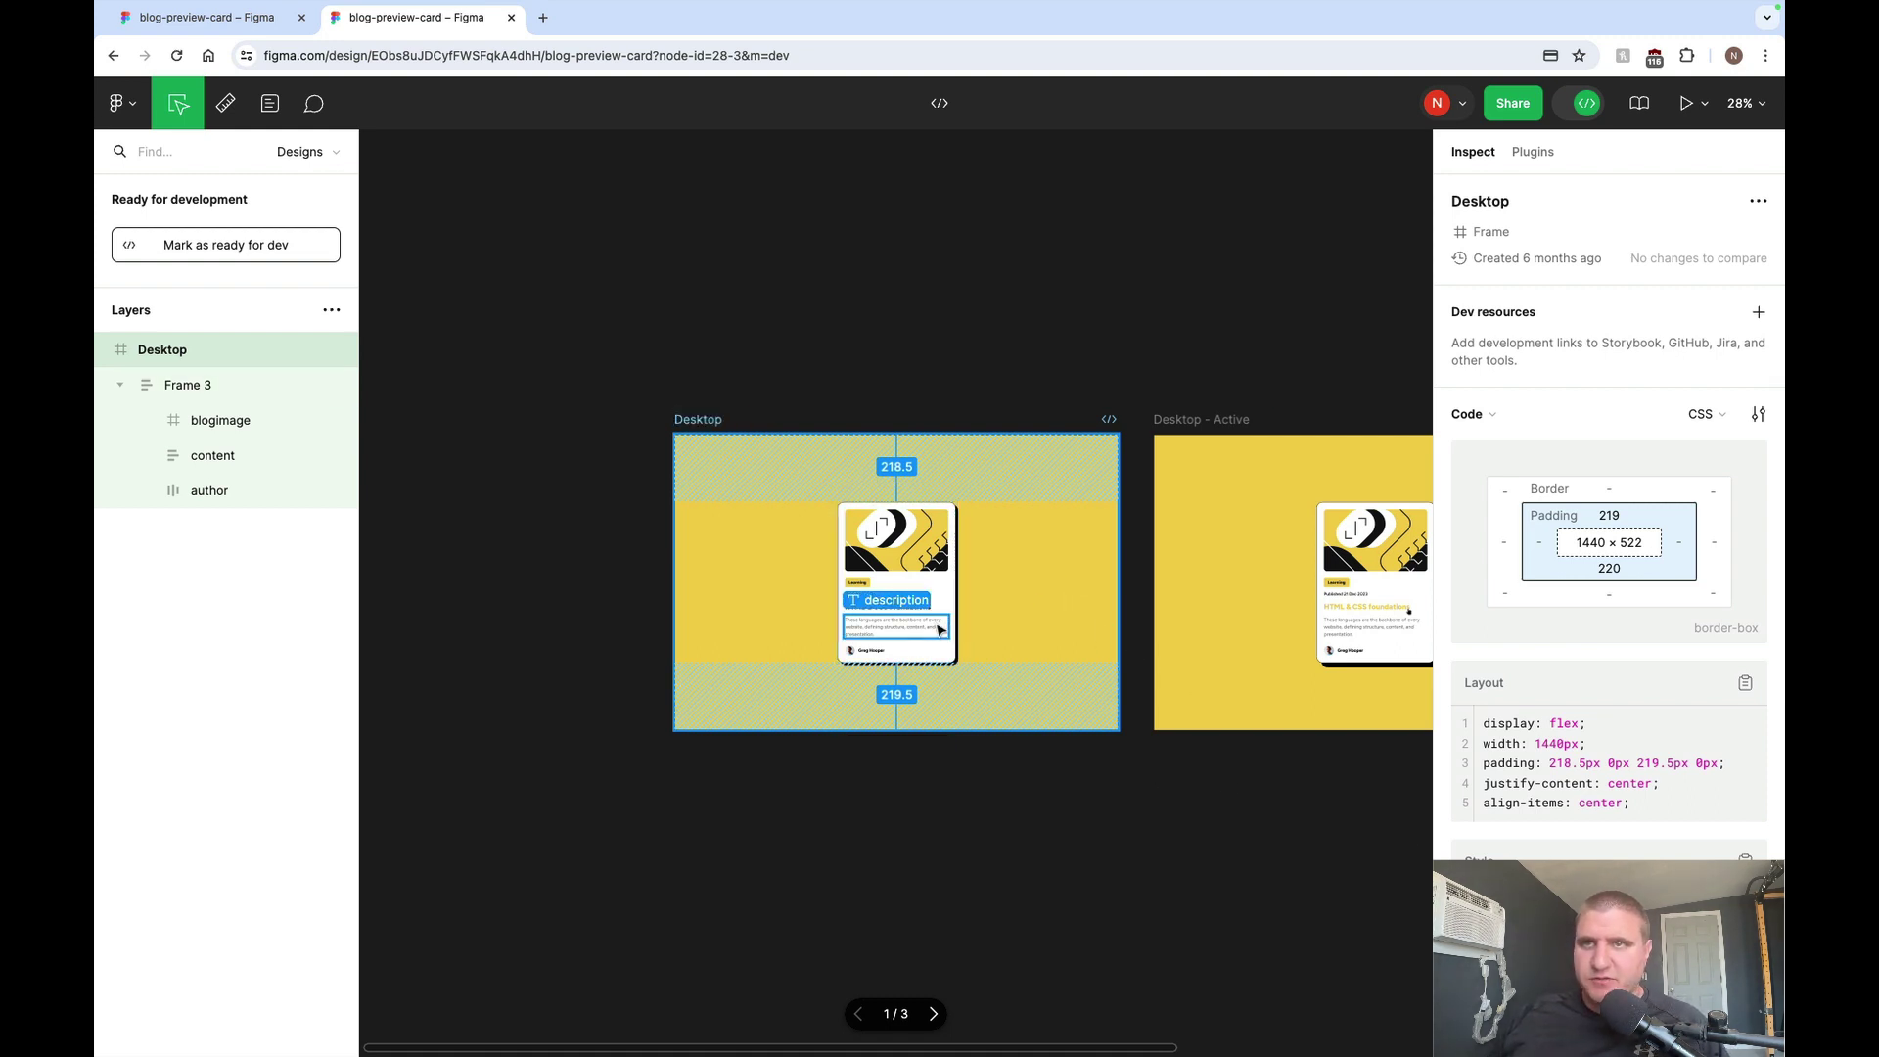
Step: Zoom to 50%, select the Desktop frame, then the card title to see its Figtree 24px typography
click(956, 789)
scroll(955, 785, up, 5)
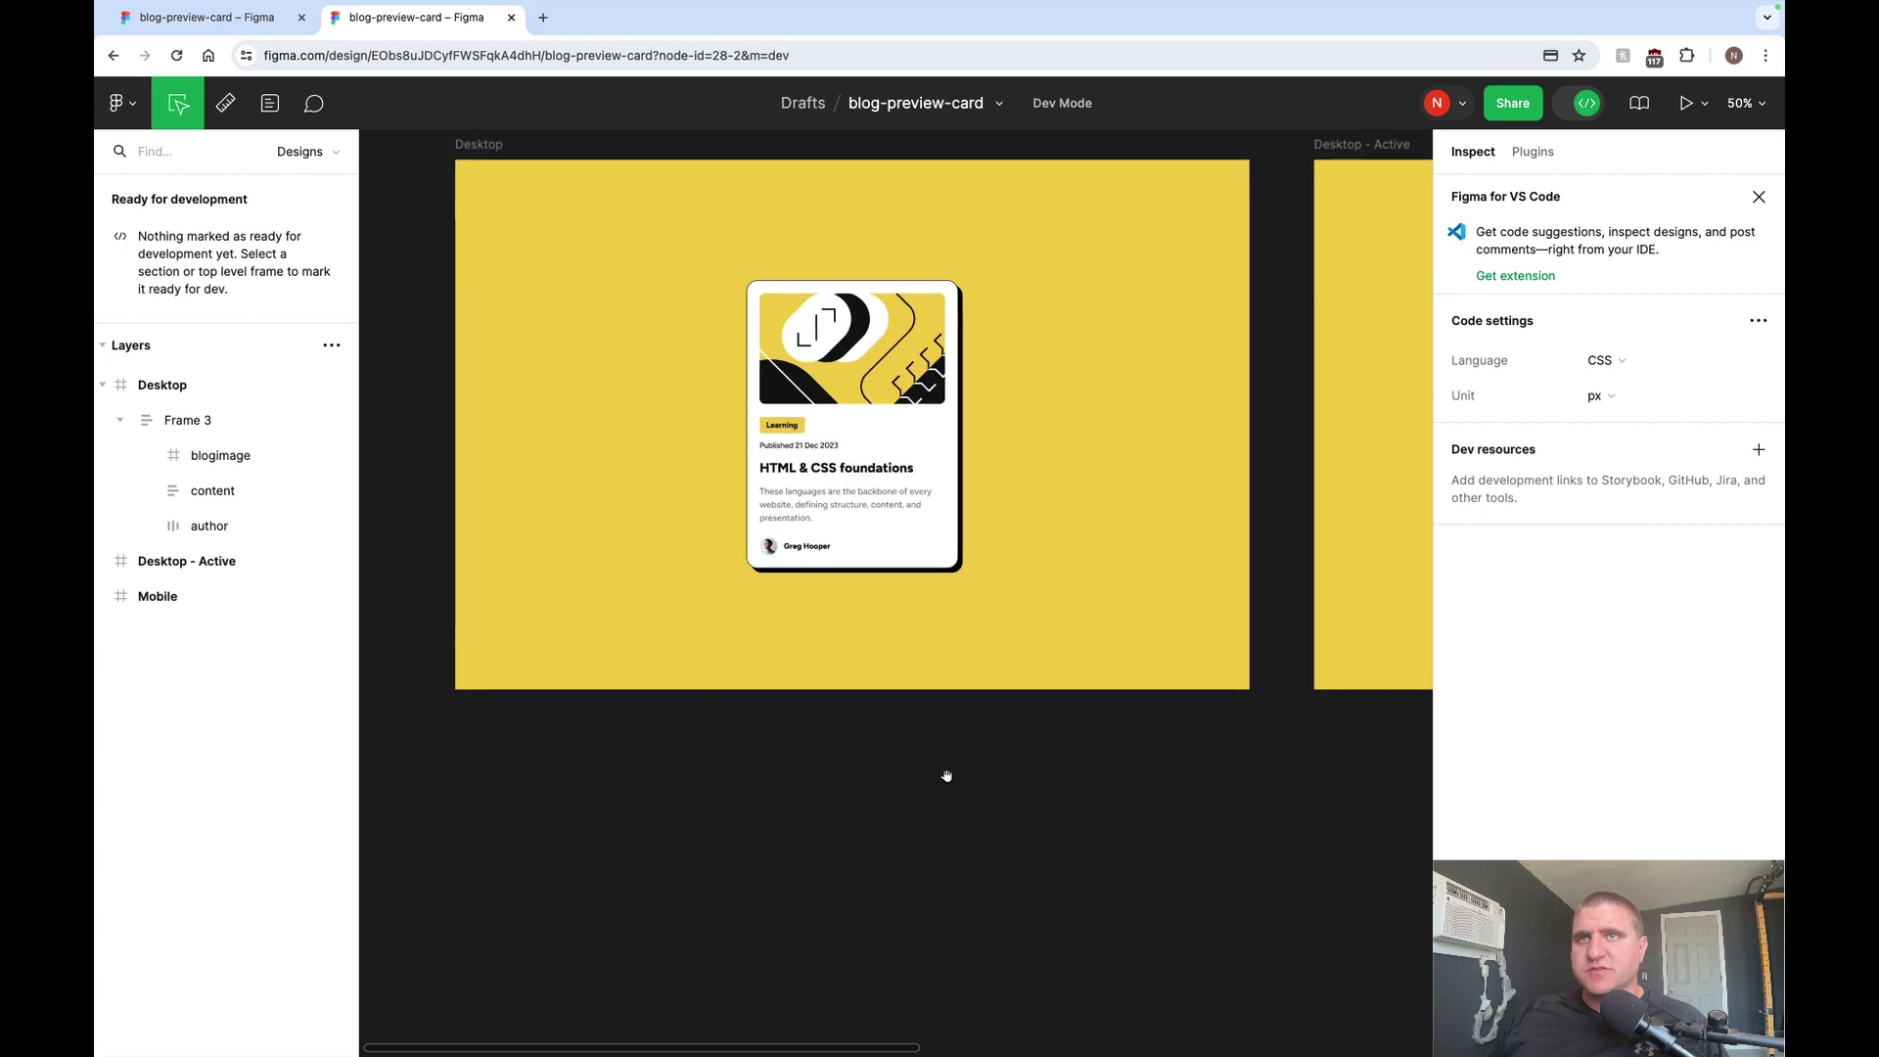
scroll(948, 776, down, 2)
scroll(947, 776, up, 4)
click(1049, 747)
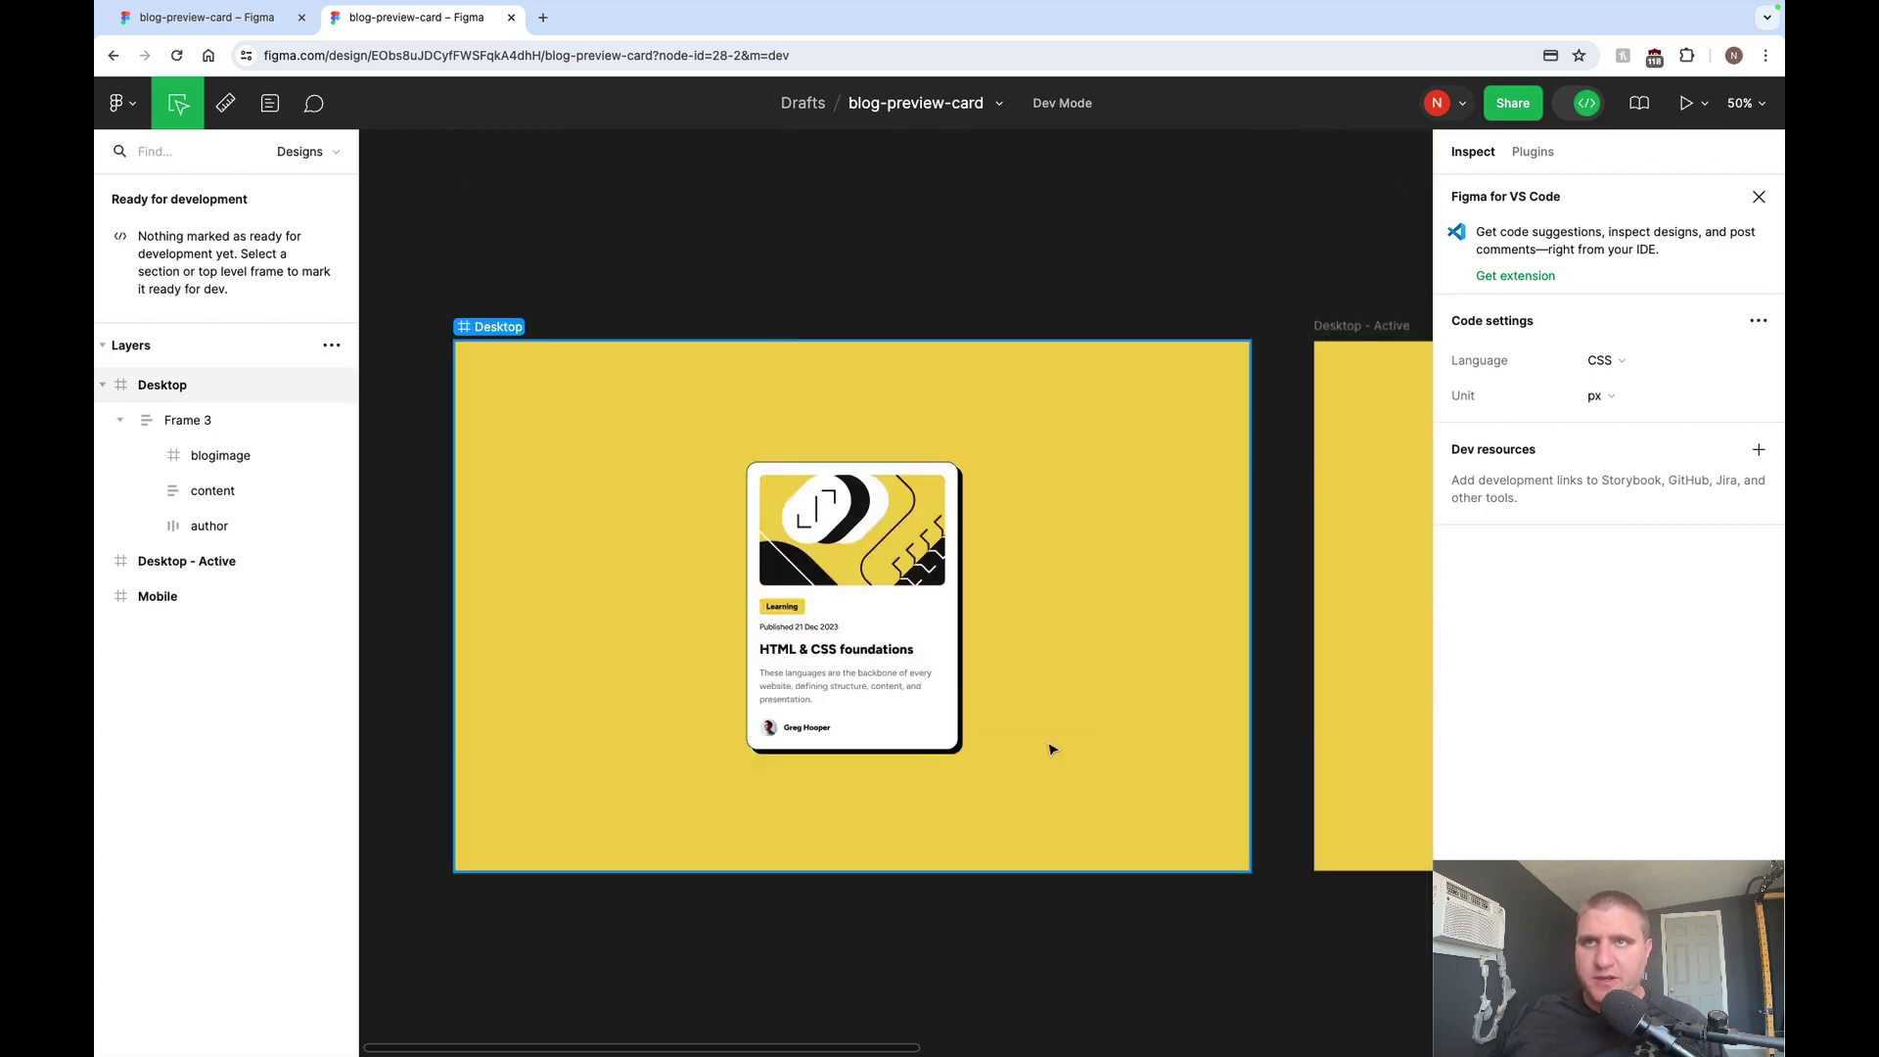
click(1172, 670)
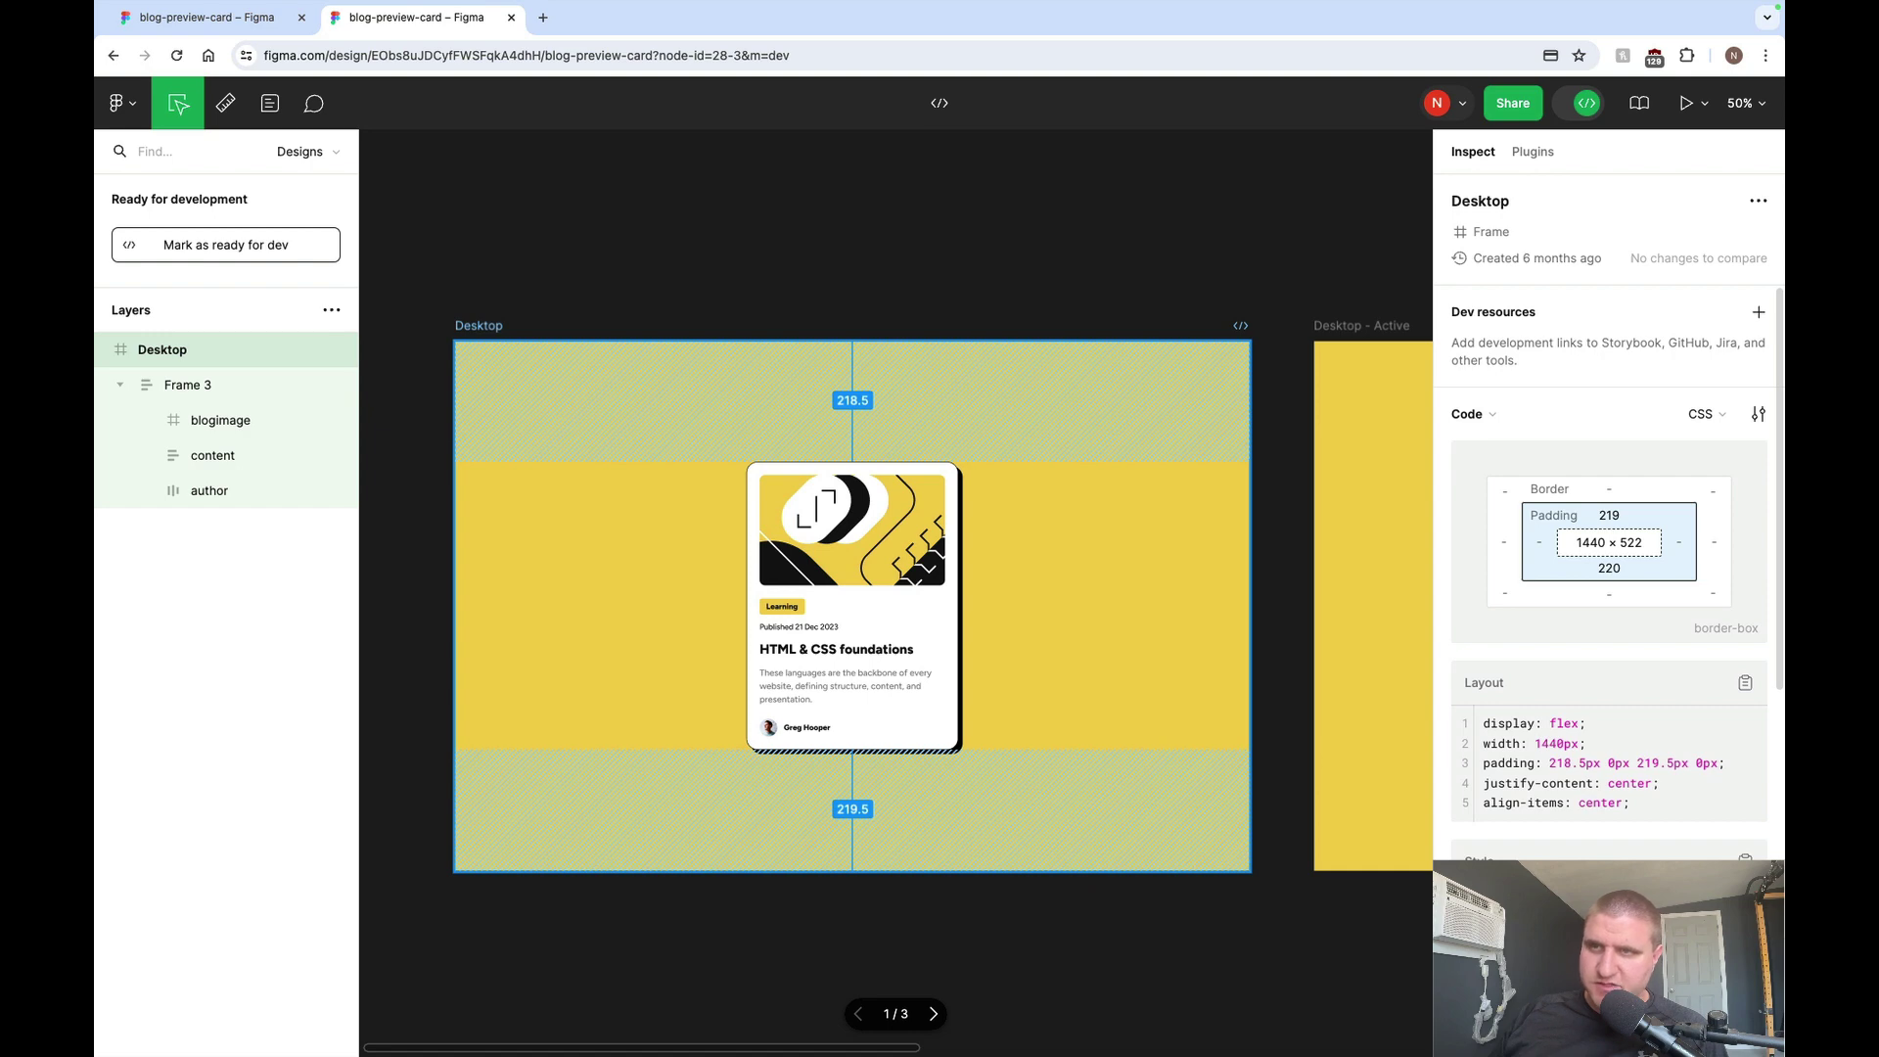
click(794, 651)
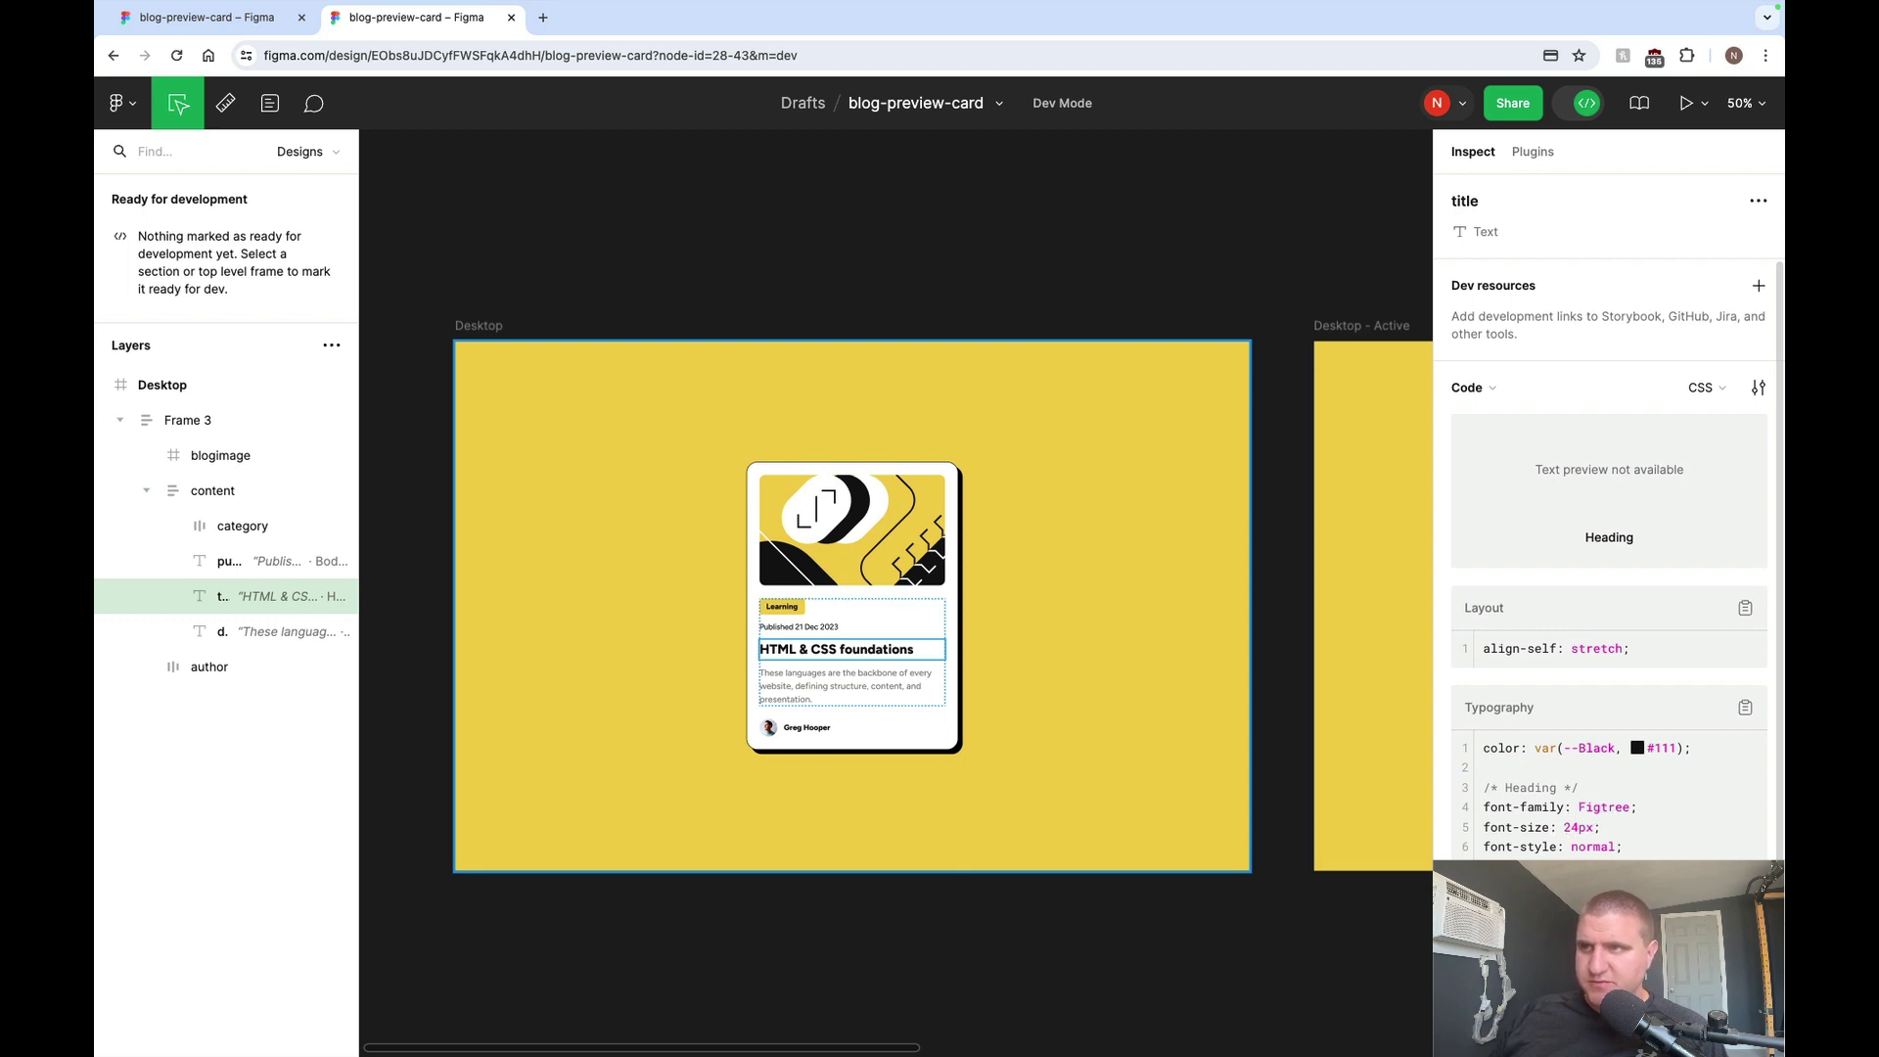
Step: Highlight the title's #111 colour value, then select the description text to see its grey 16px CSS
scroll(1643, 820, down, 1)
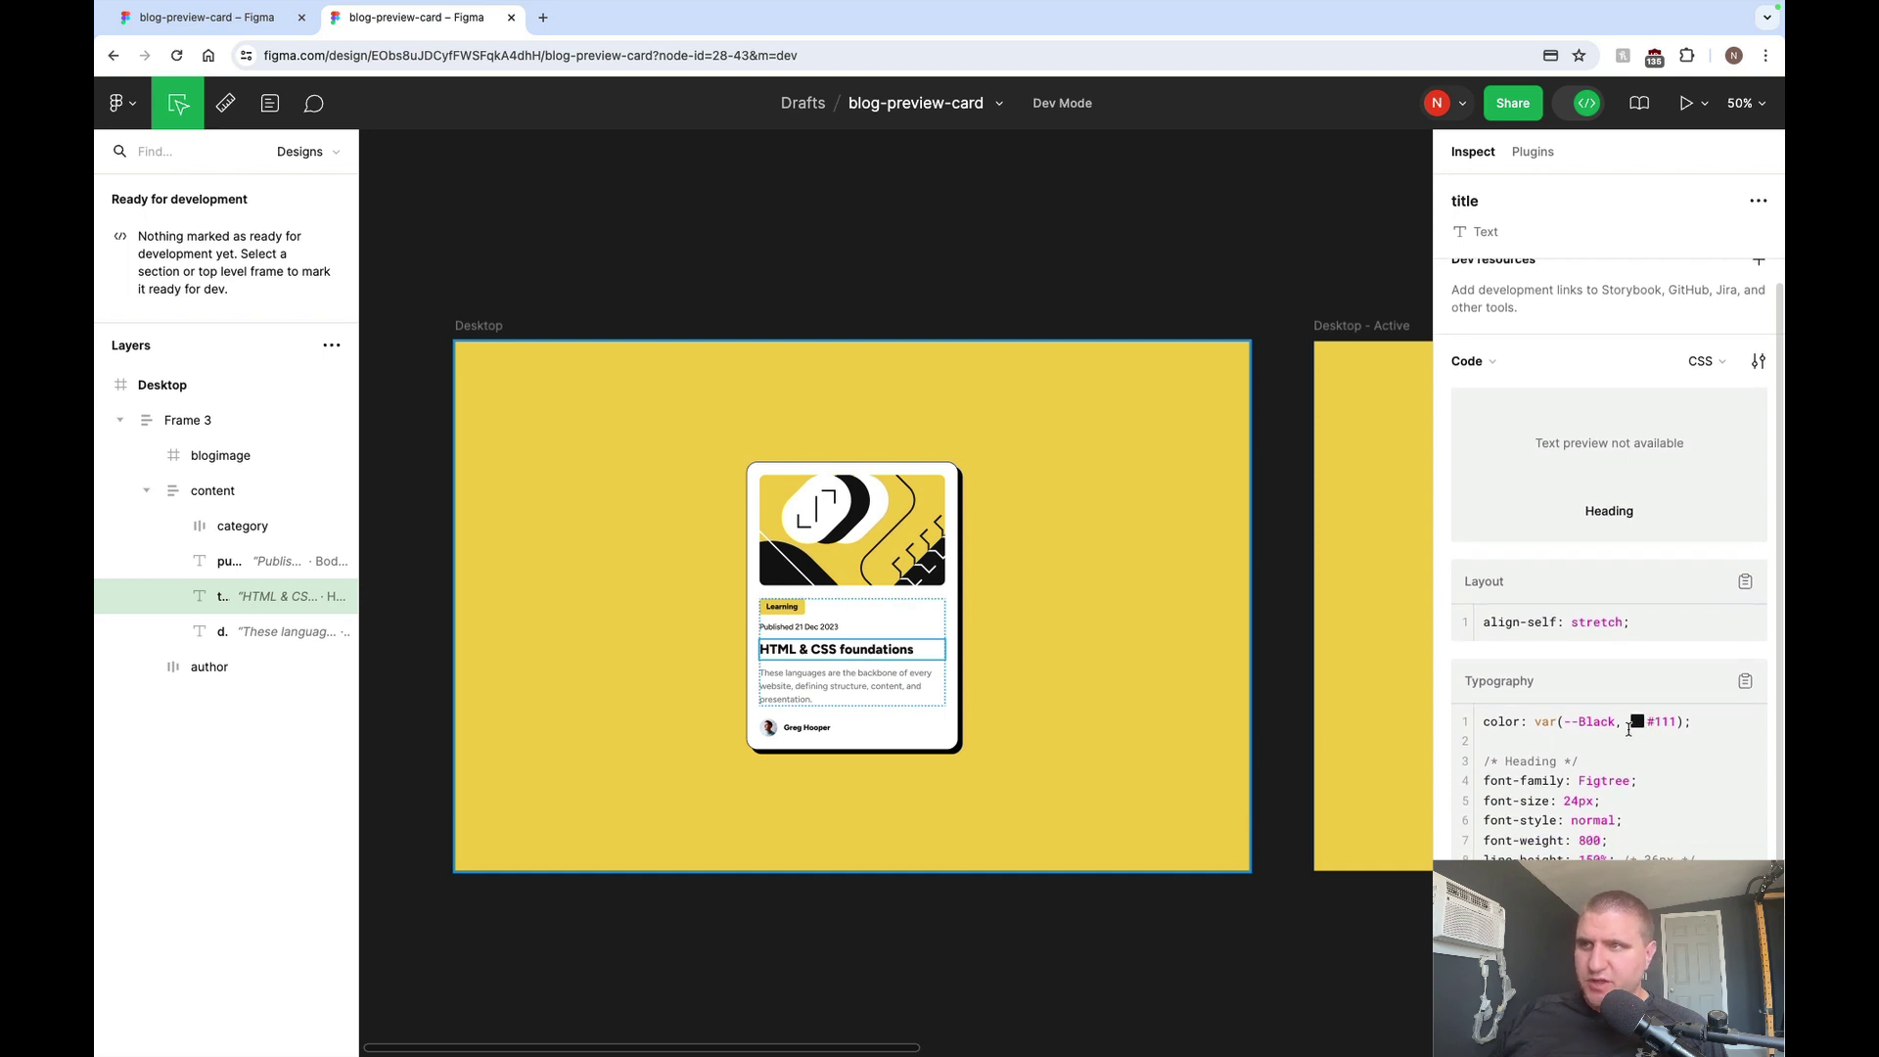
drag(1646, 723, 1680, 722)
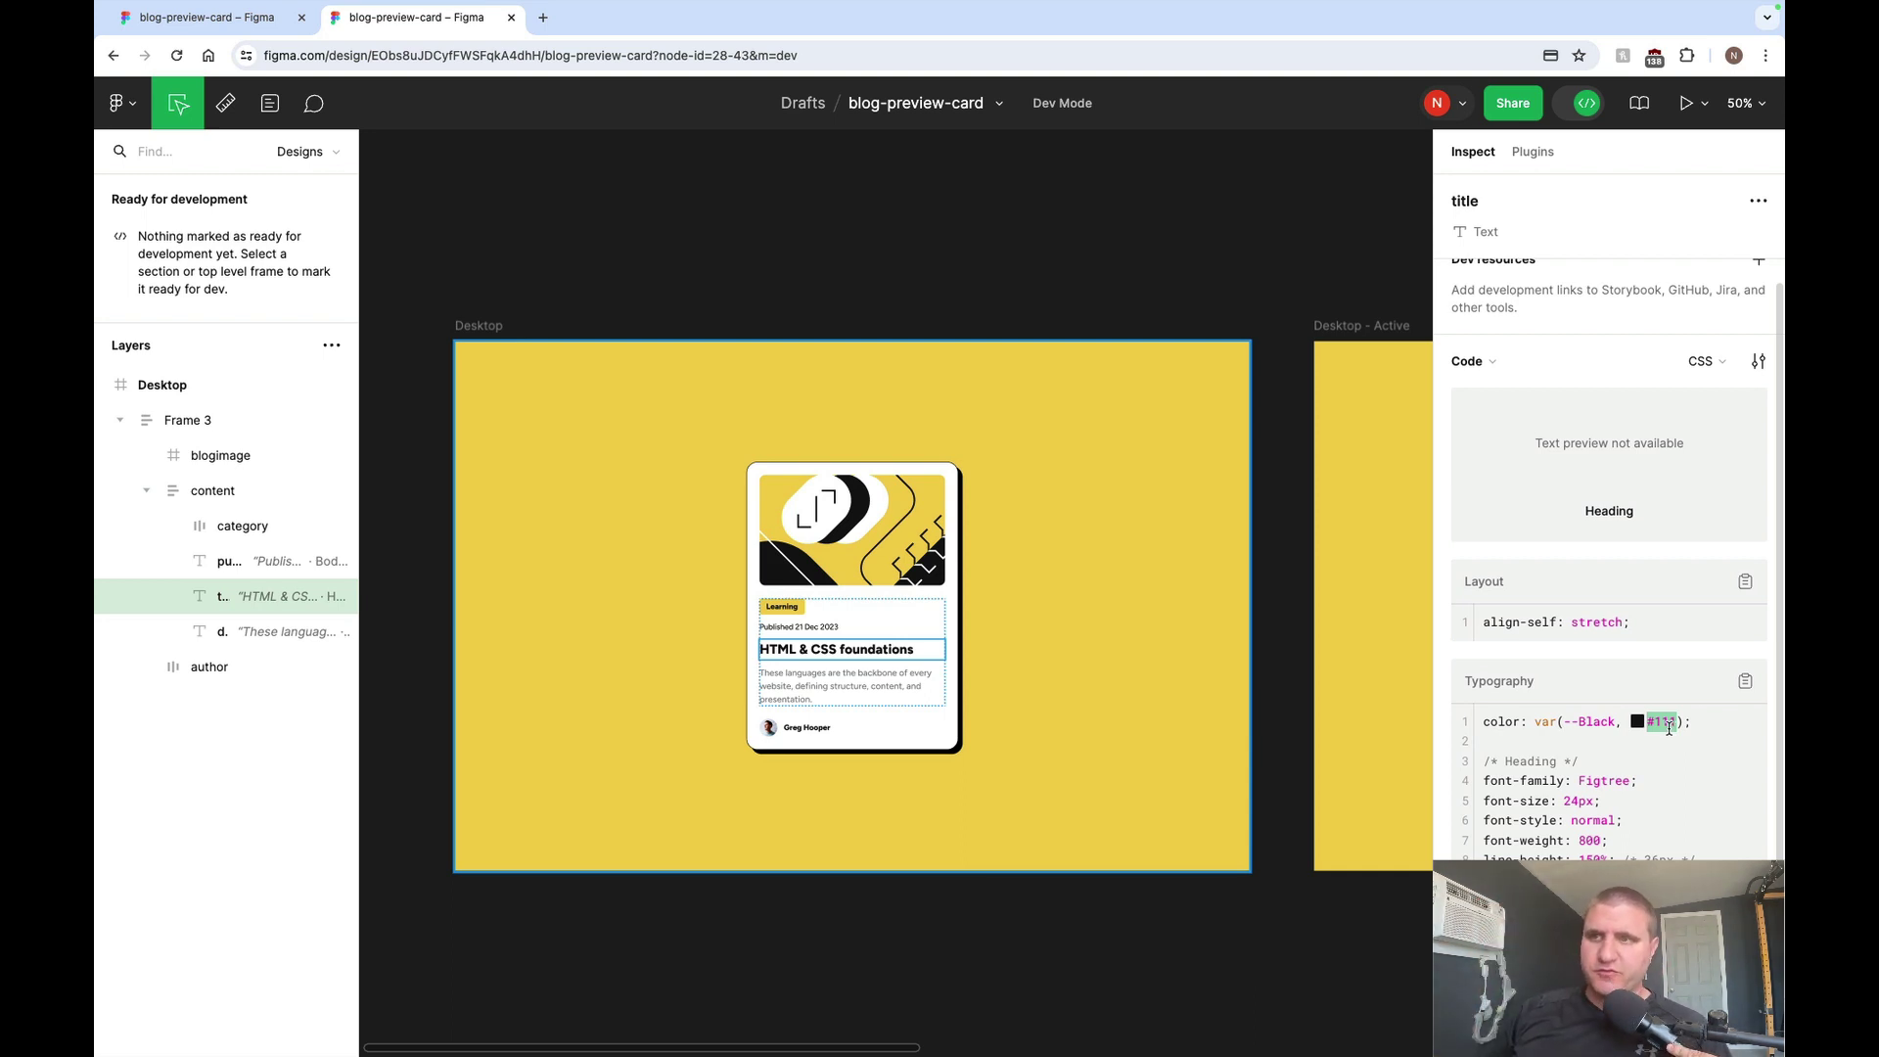
scroll(1643, 788, down, 3)
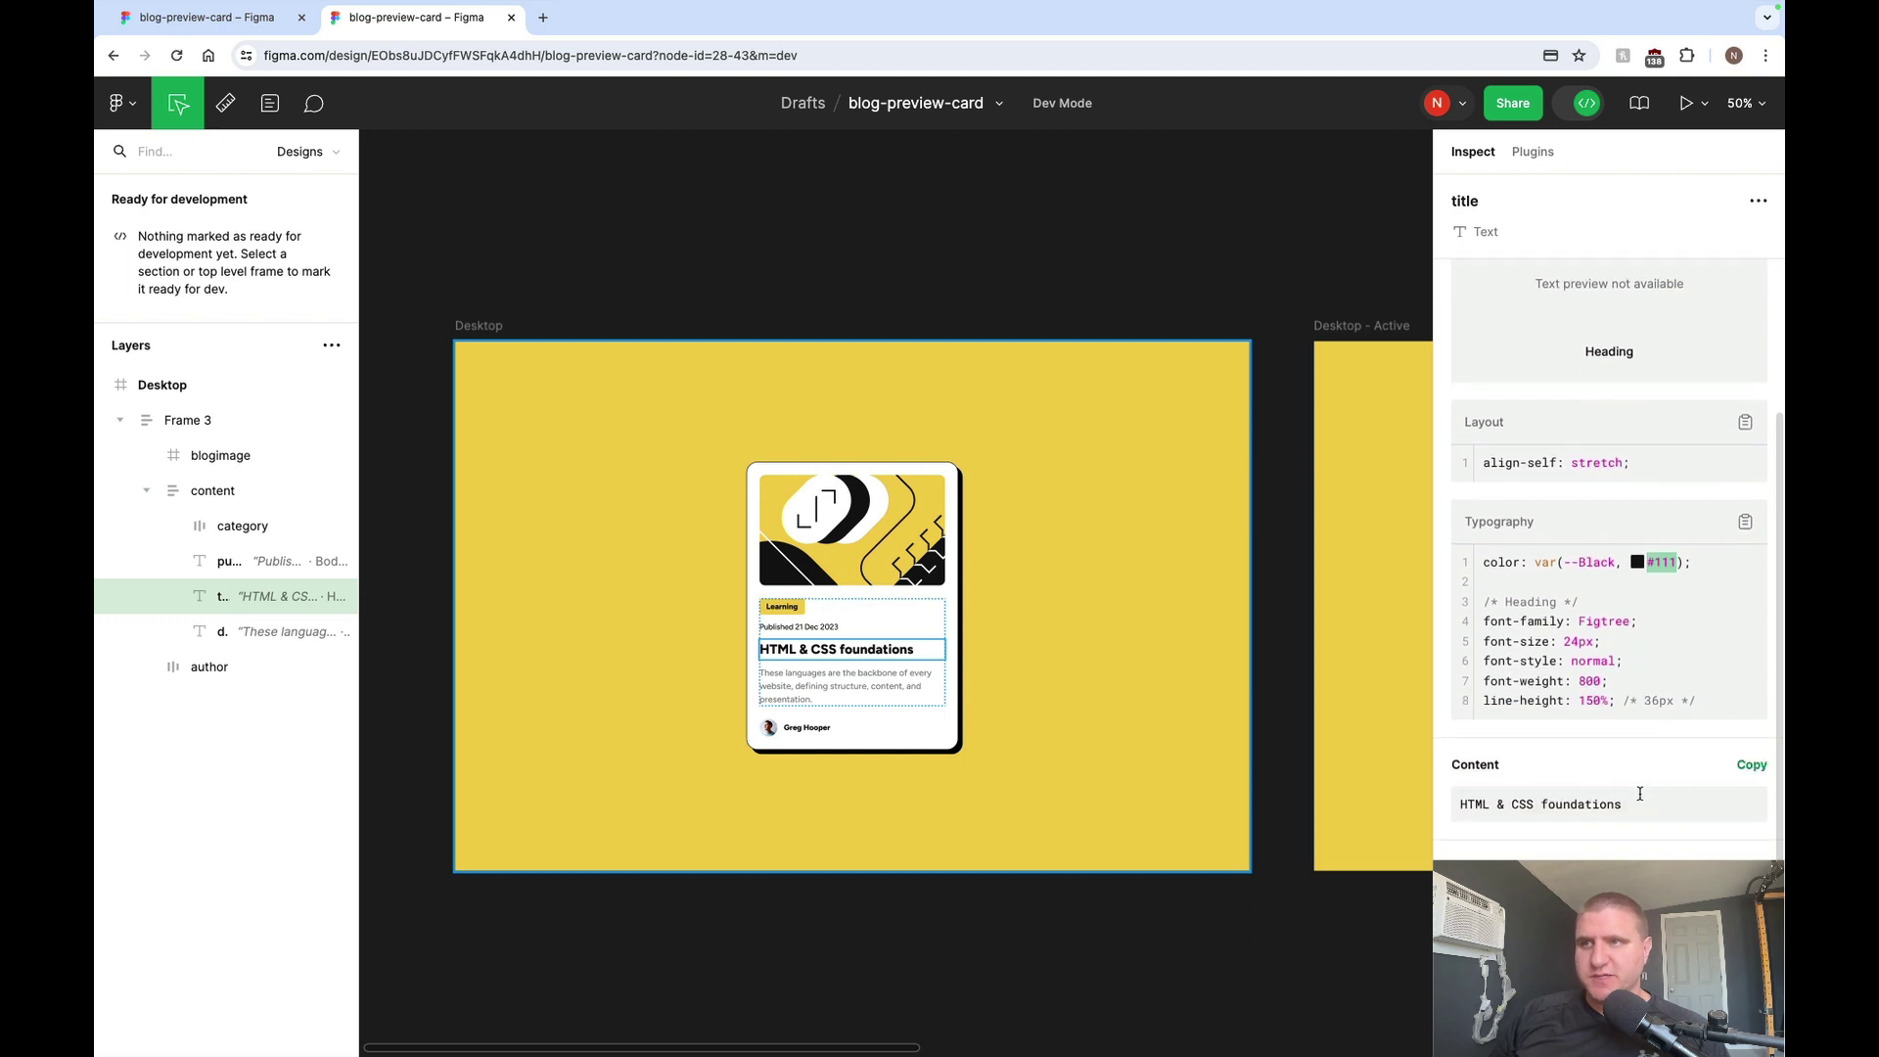
click(898, 675)
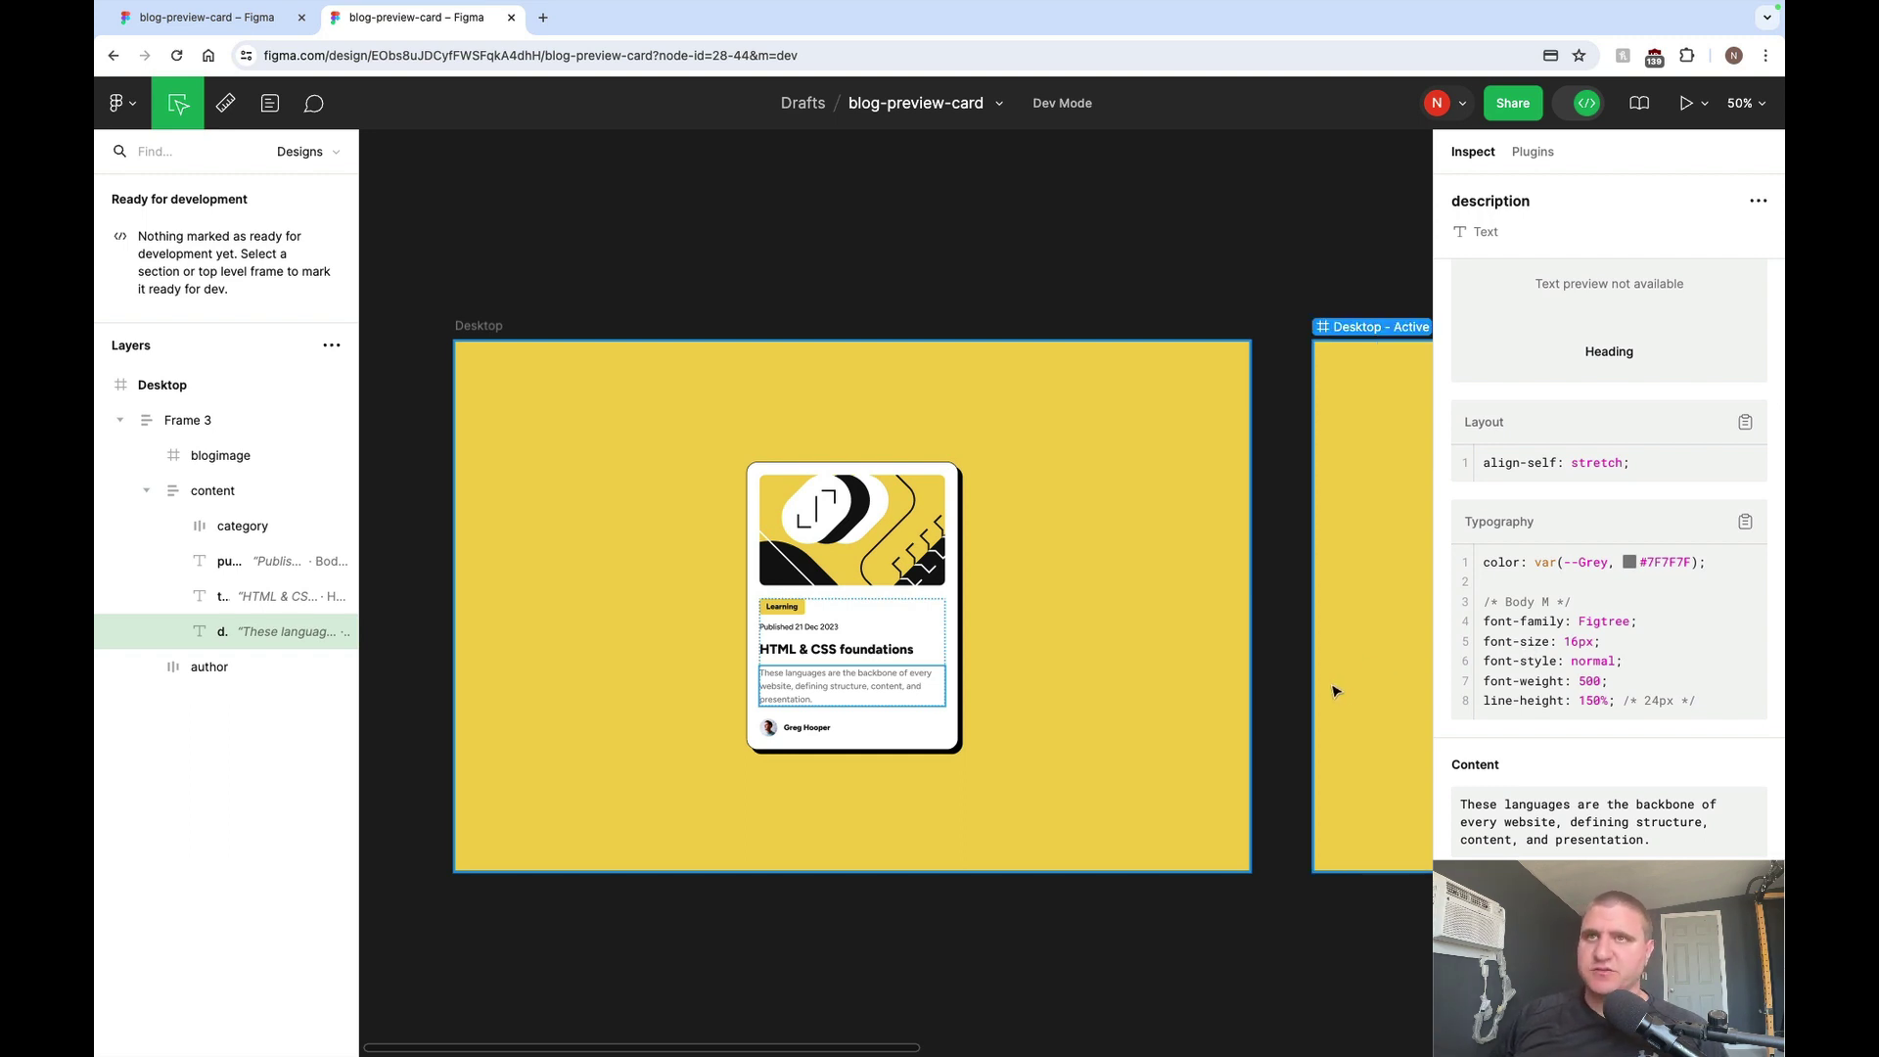
Step: Select the card frame (384px, 24px padding, 20px radius), then the Desktop frame for its #F4D04E background
click(955, 473)
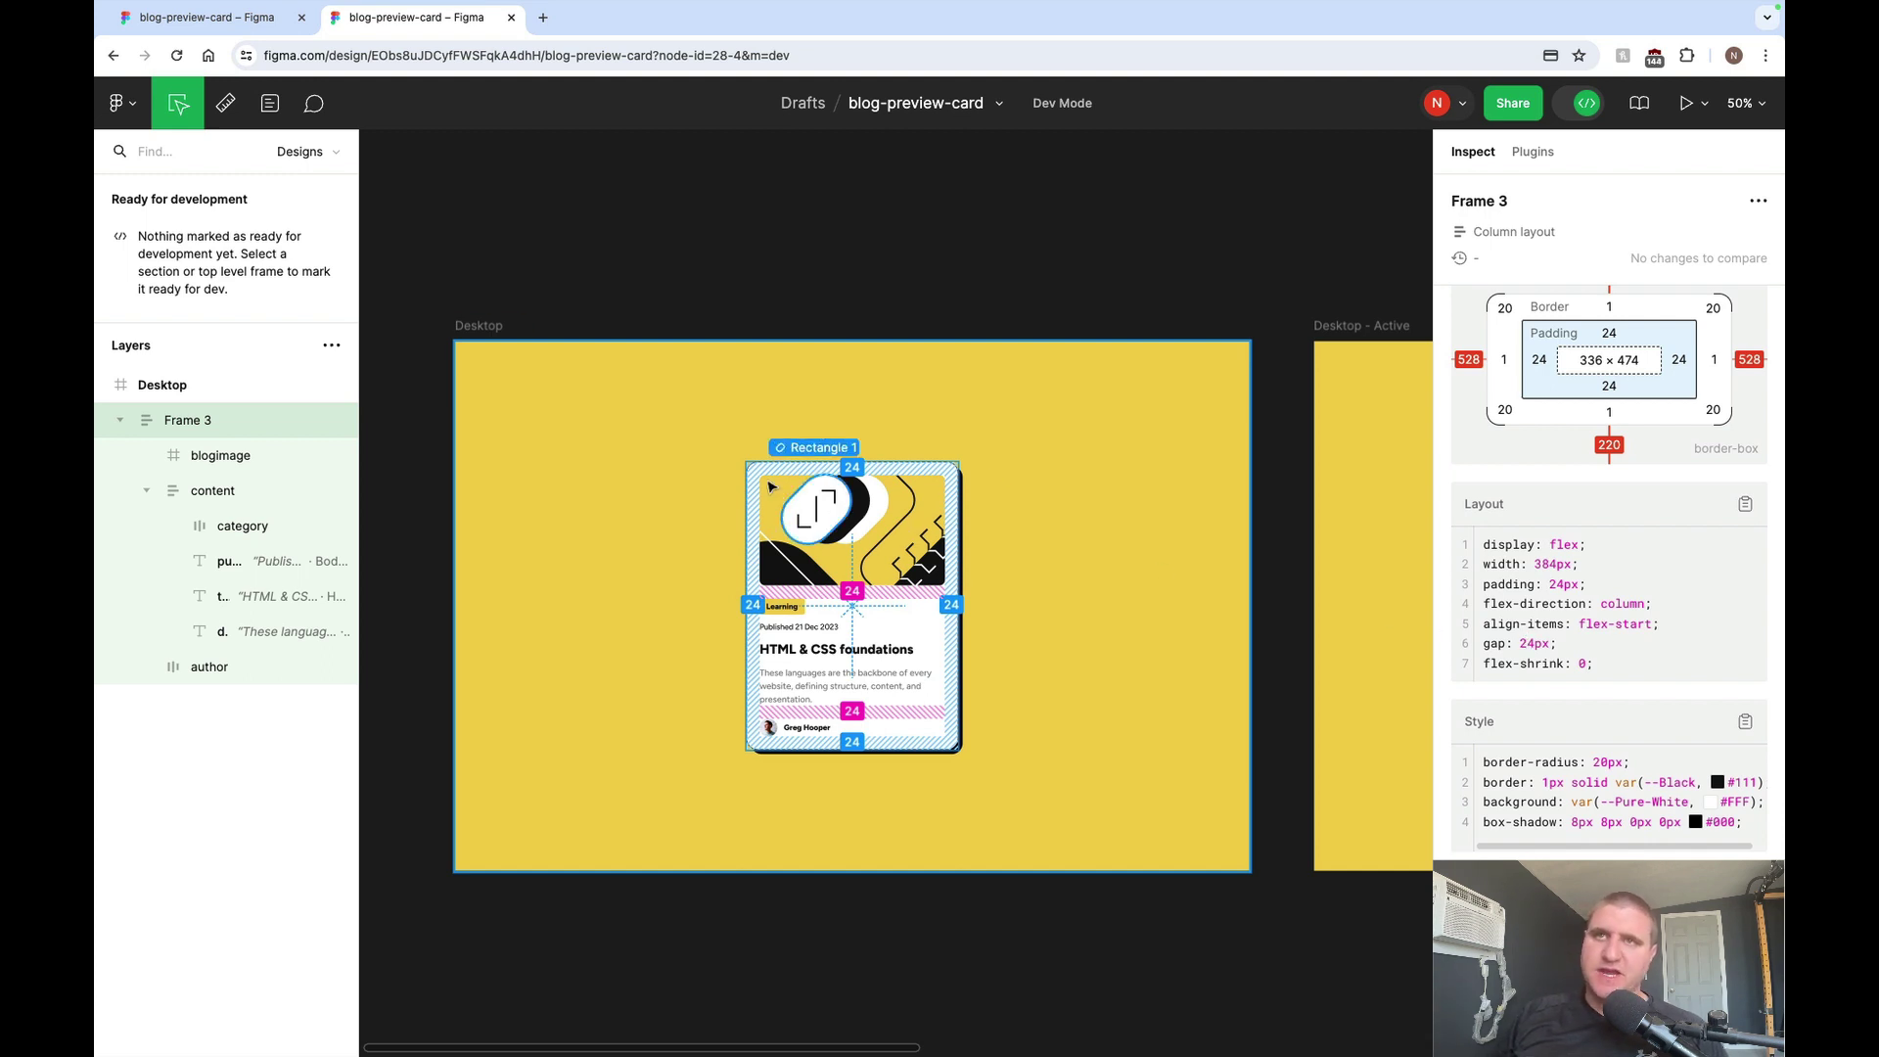
click(1028, 617)
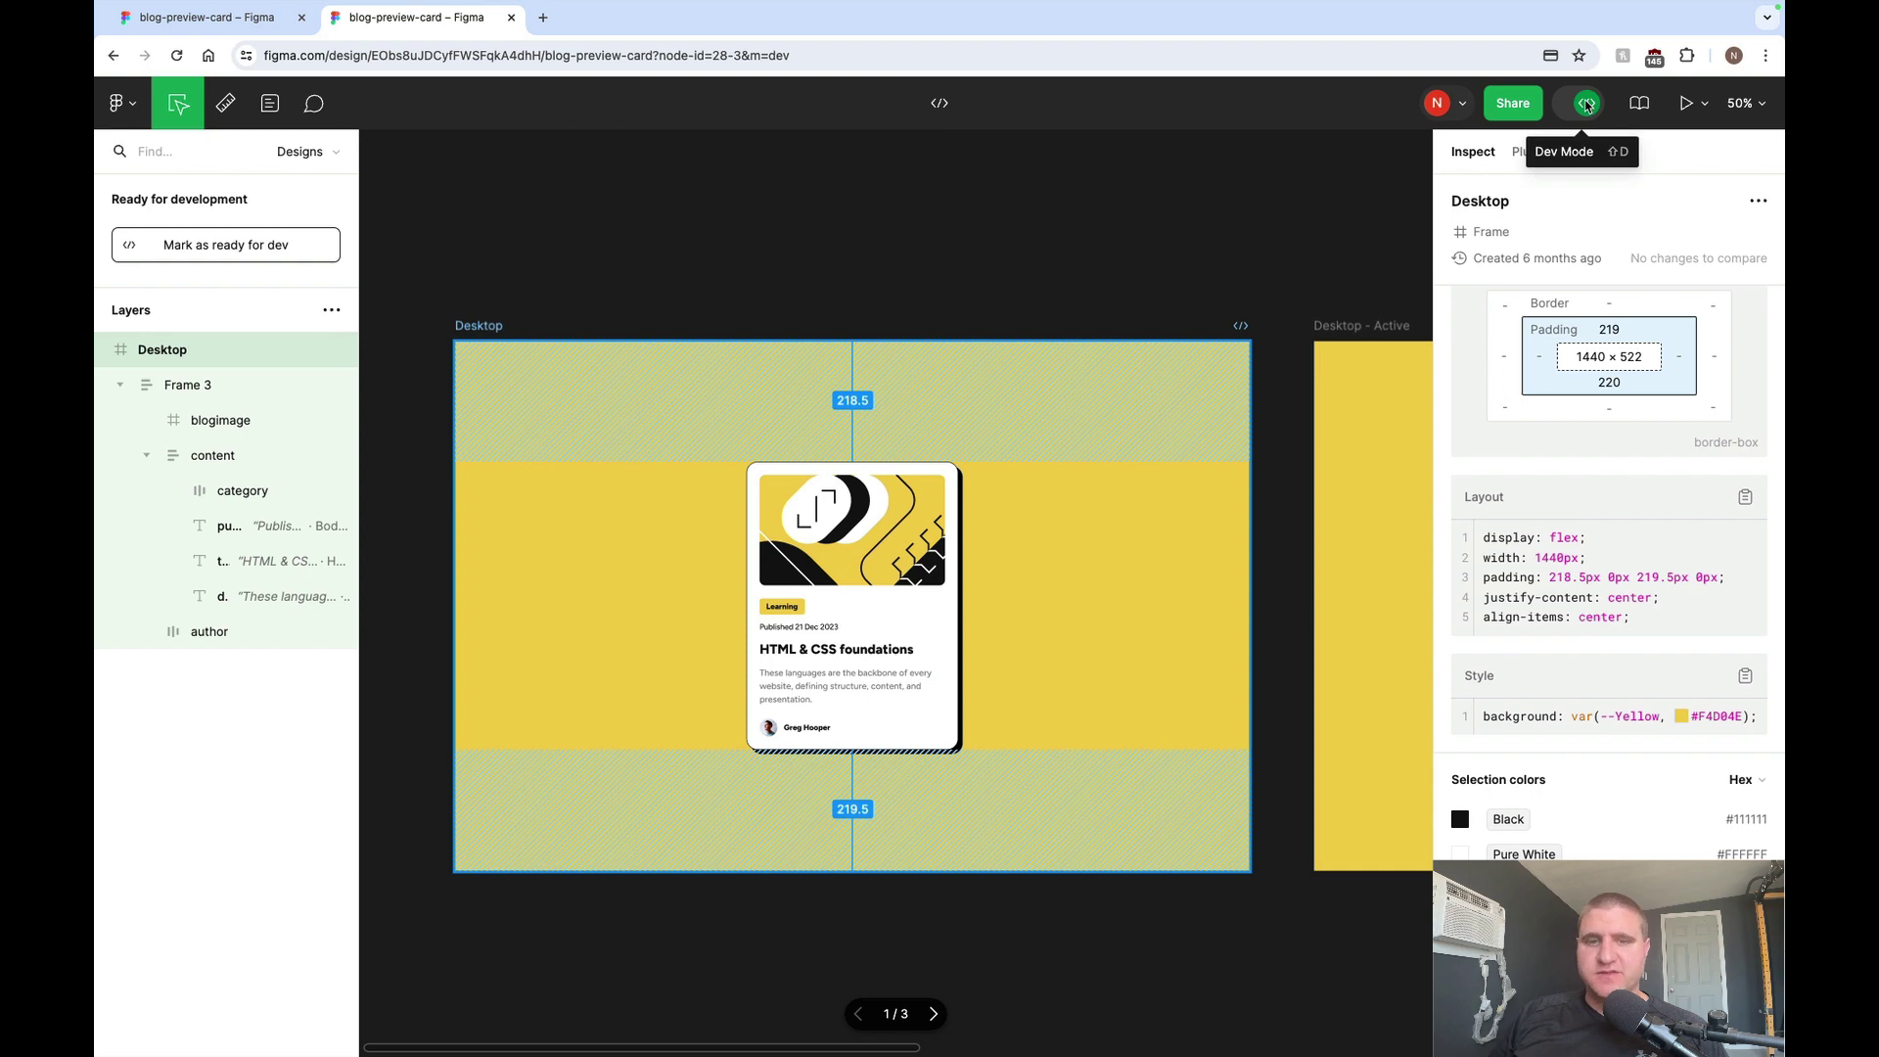
click(1586, 105)
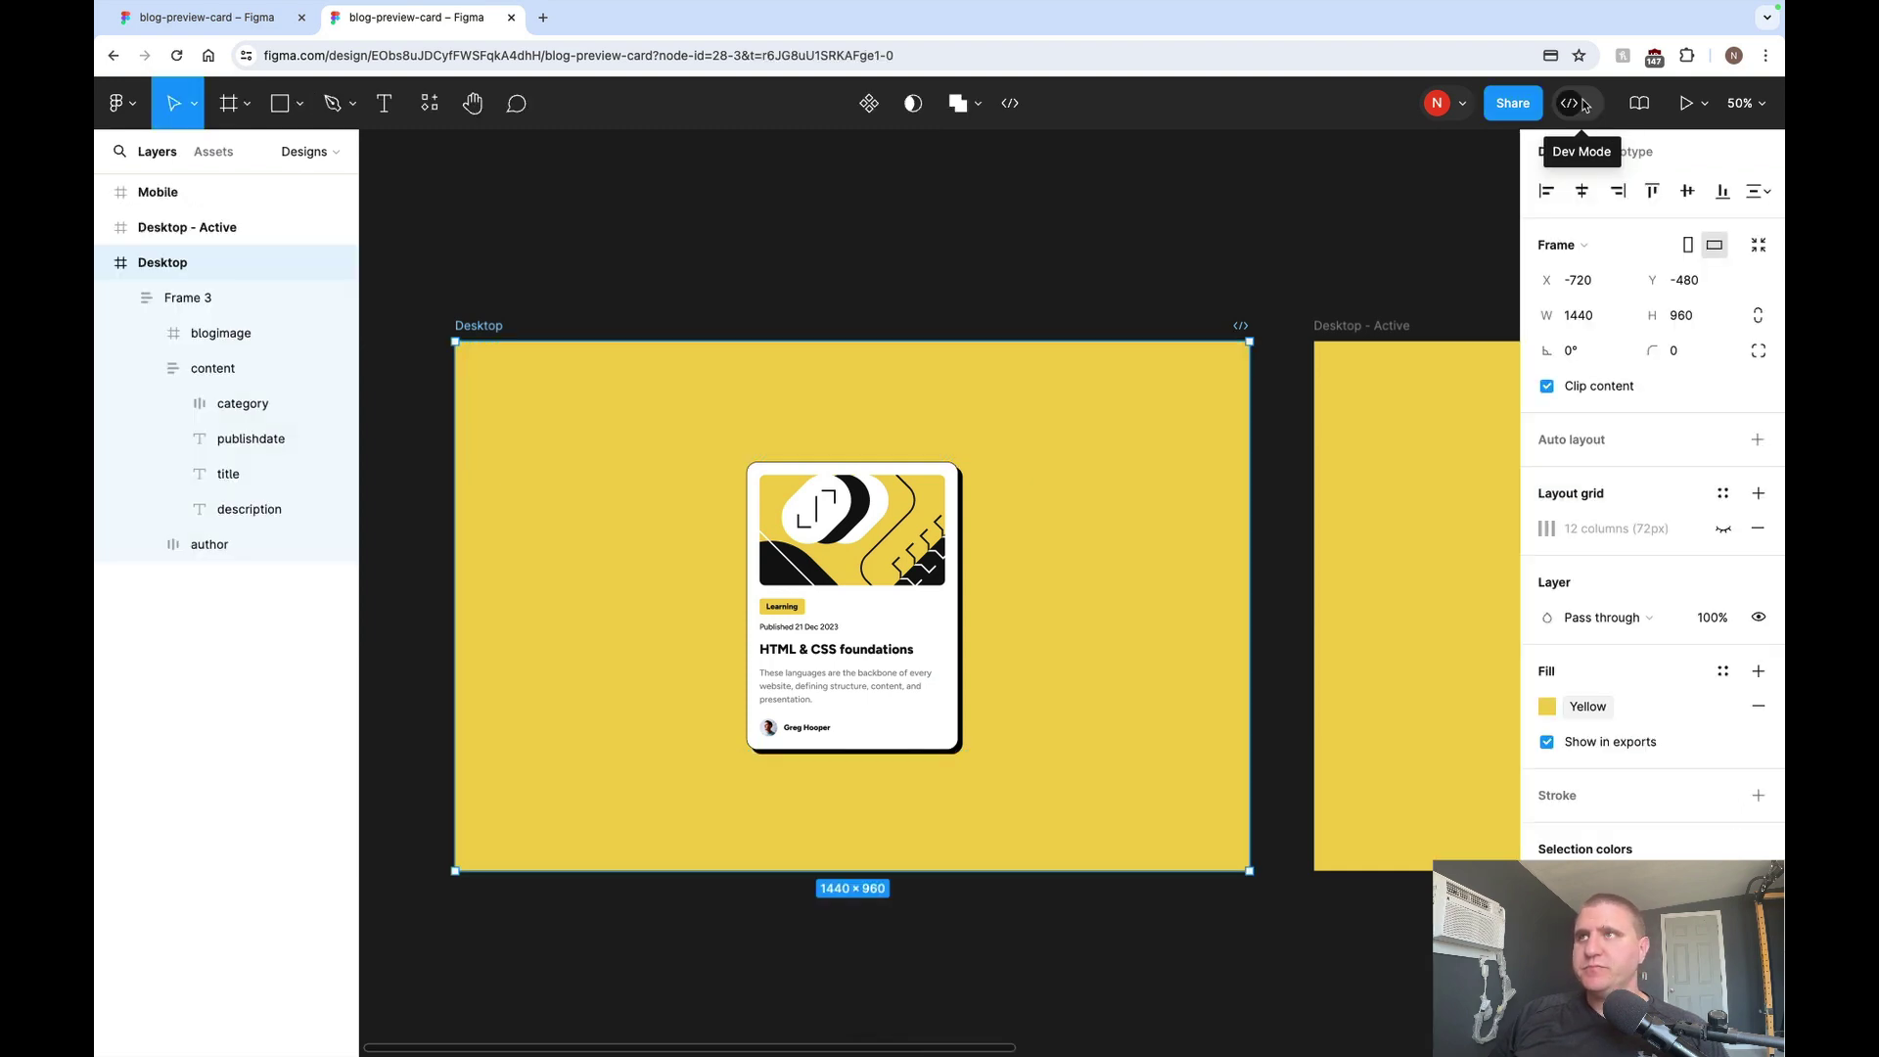
click(1070, 624)
click(947, 627)
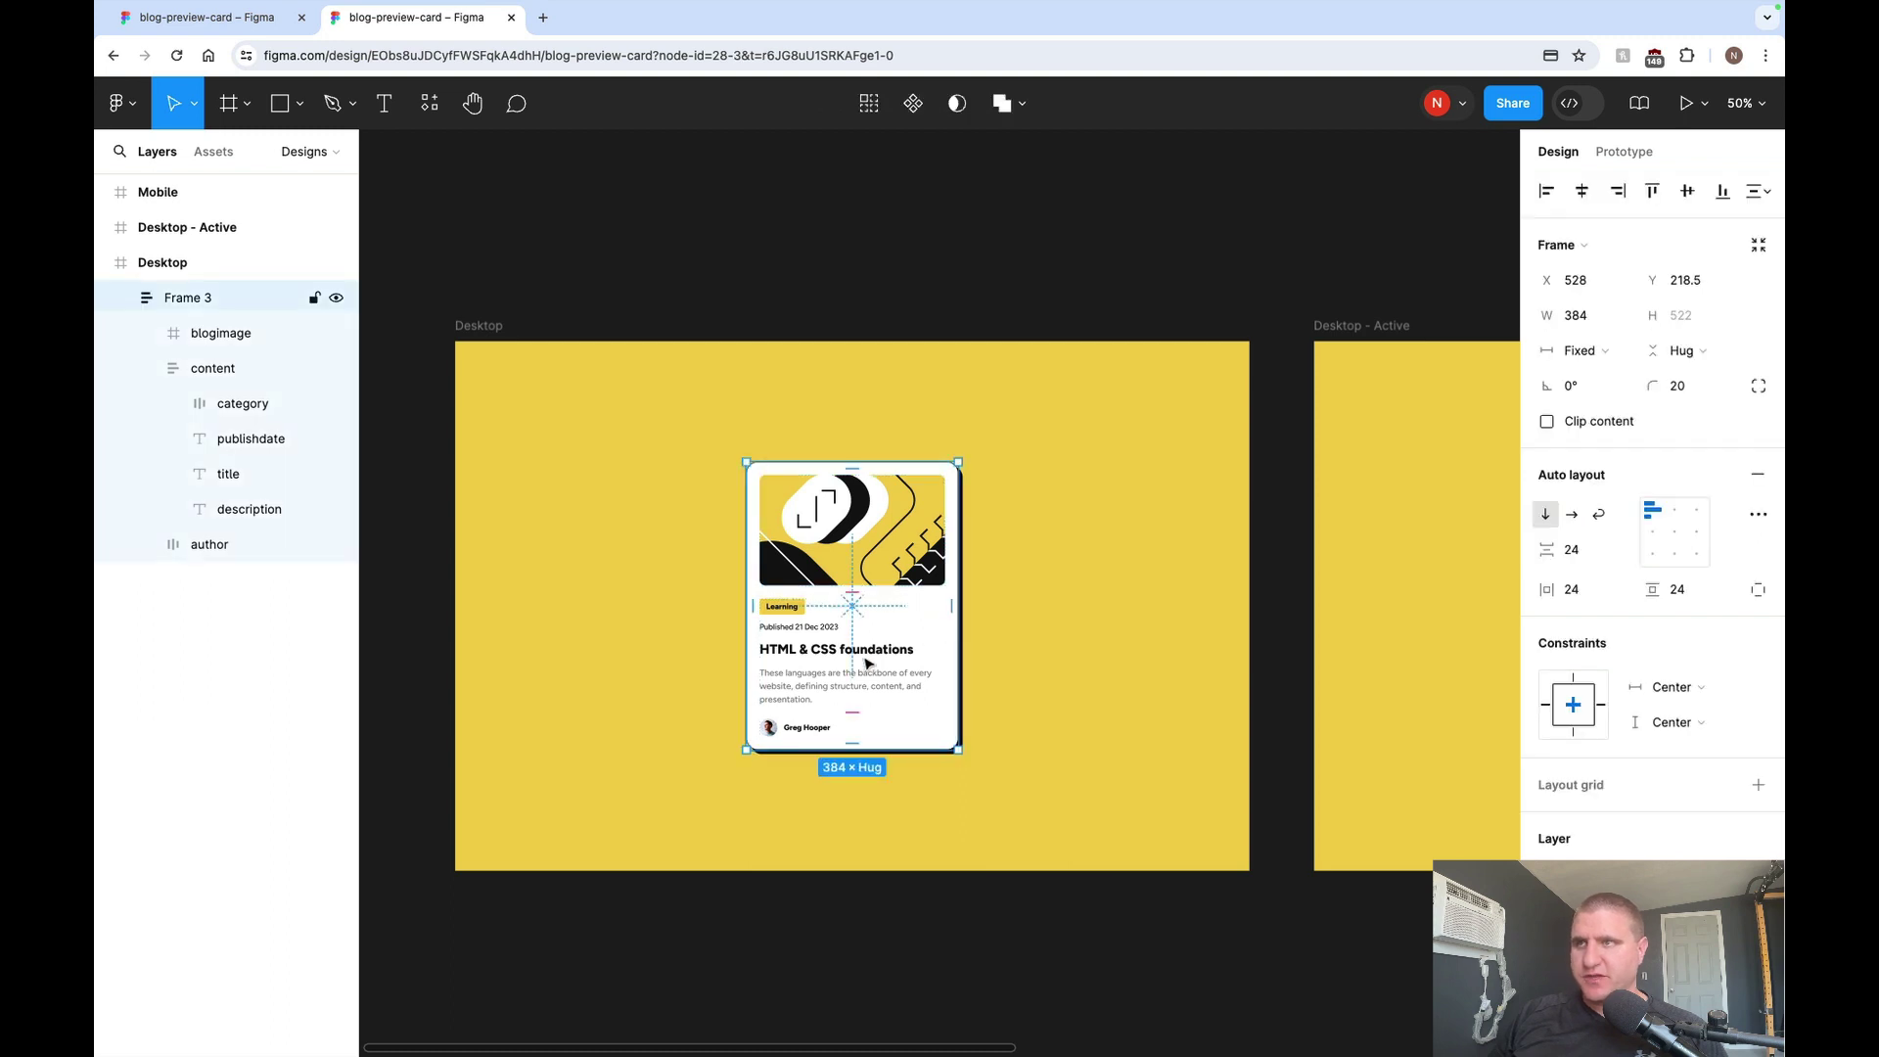
scroll(1574, 789, down, 5)
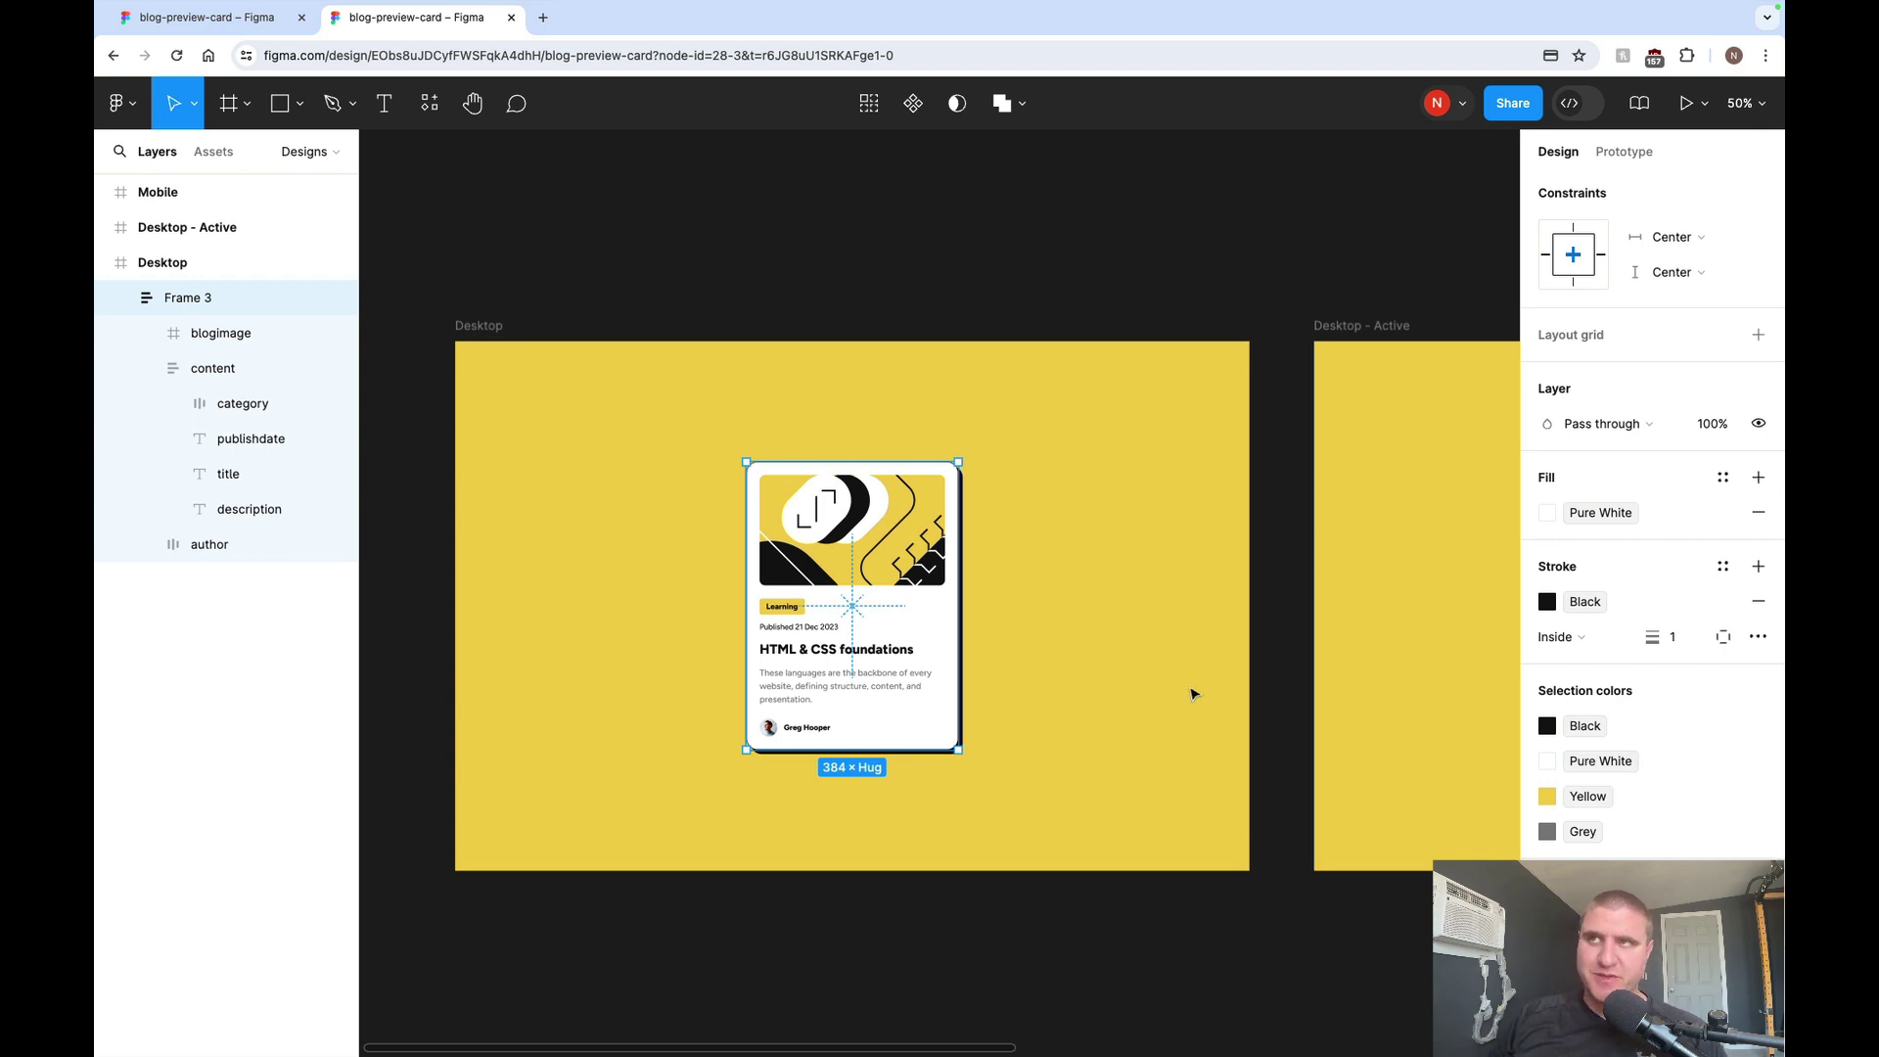
click(1583, 106)
click(1086, 453)
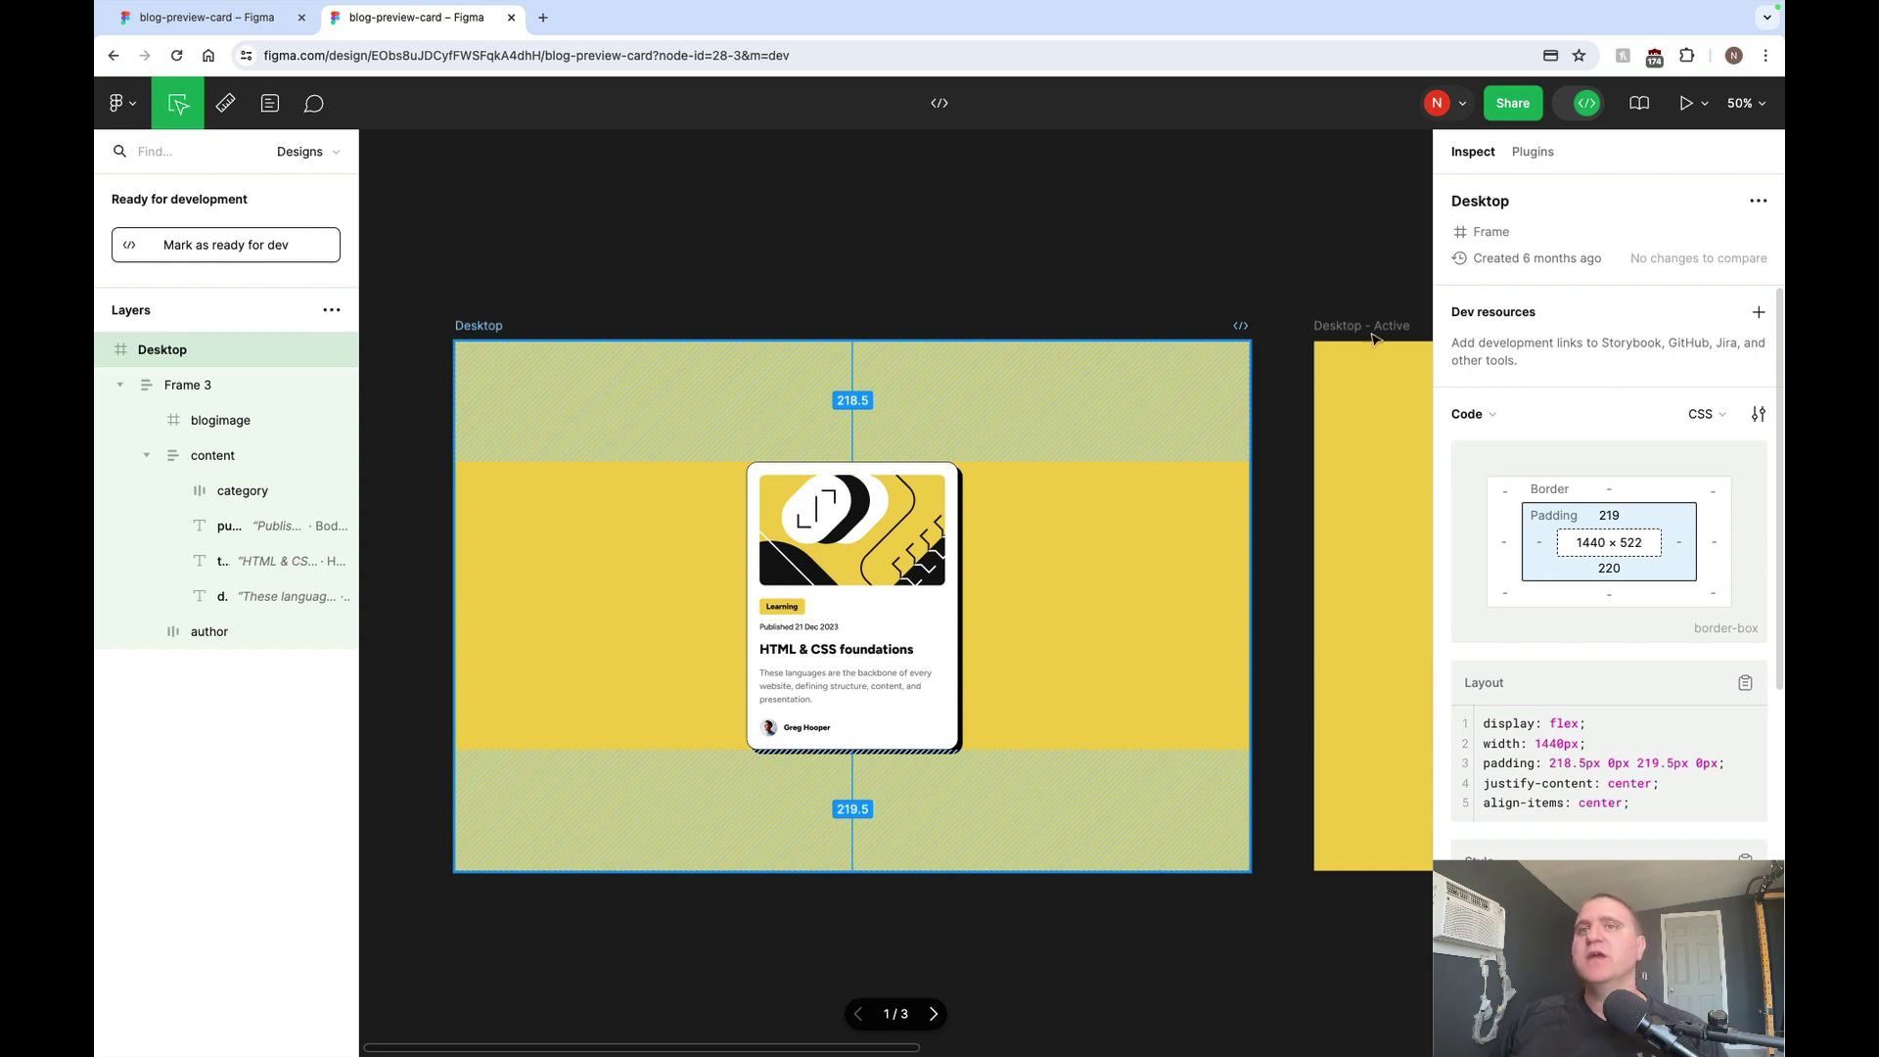
Step: Select the description text to show its CSS: align-self stretch, Grey #7F7F7F, Figtree 16px
click(849, 686)
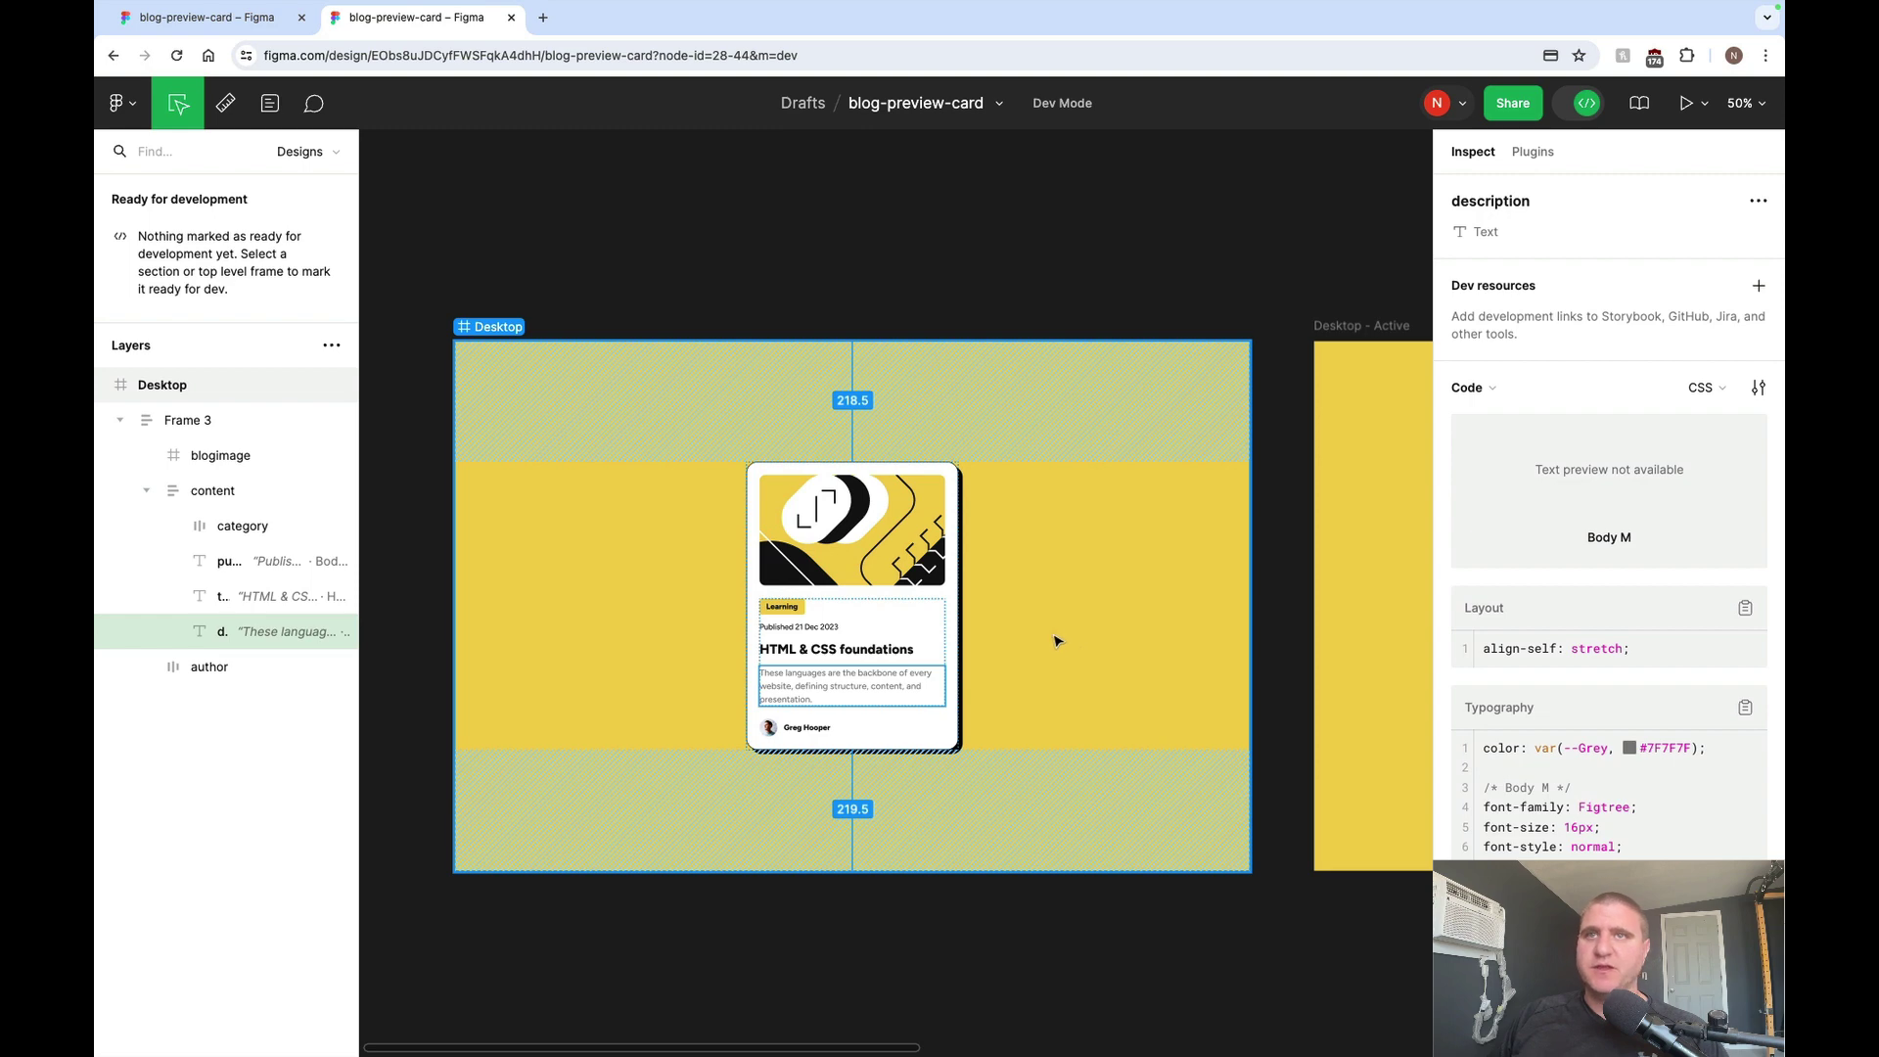
mouse_move(160, 8)
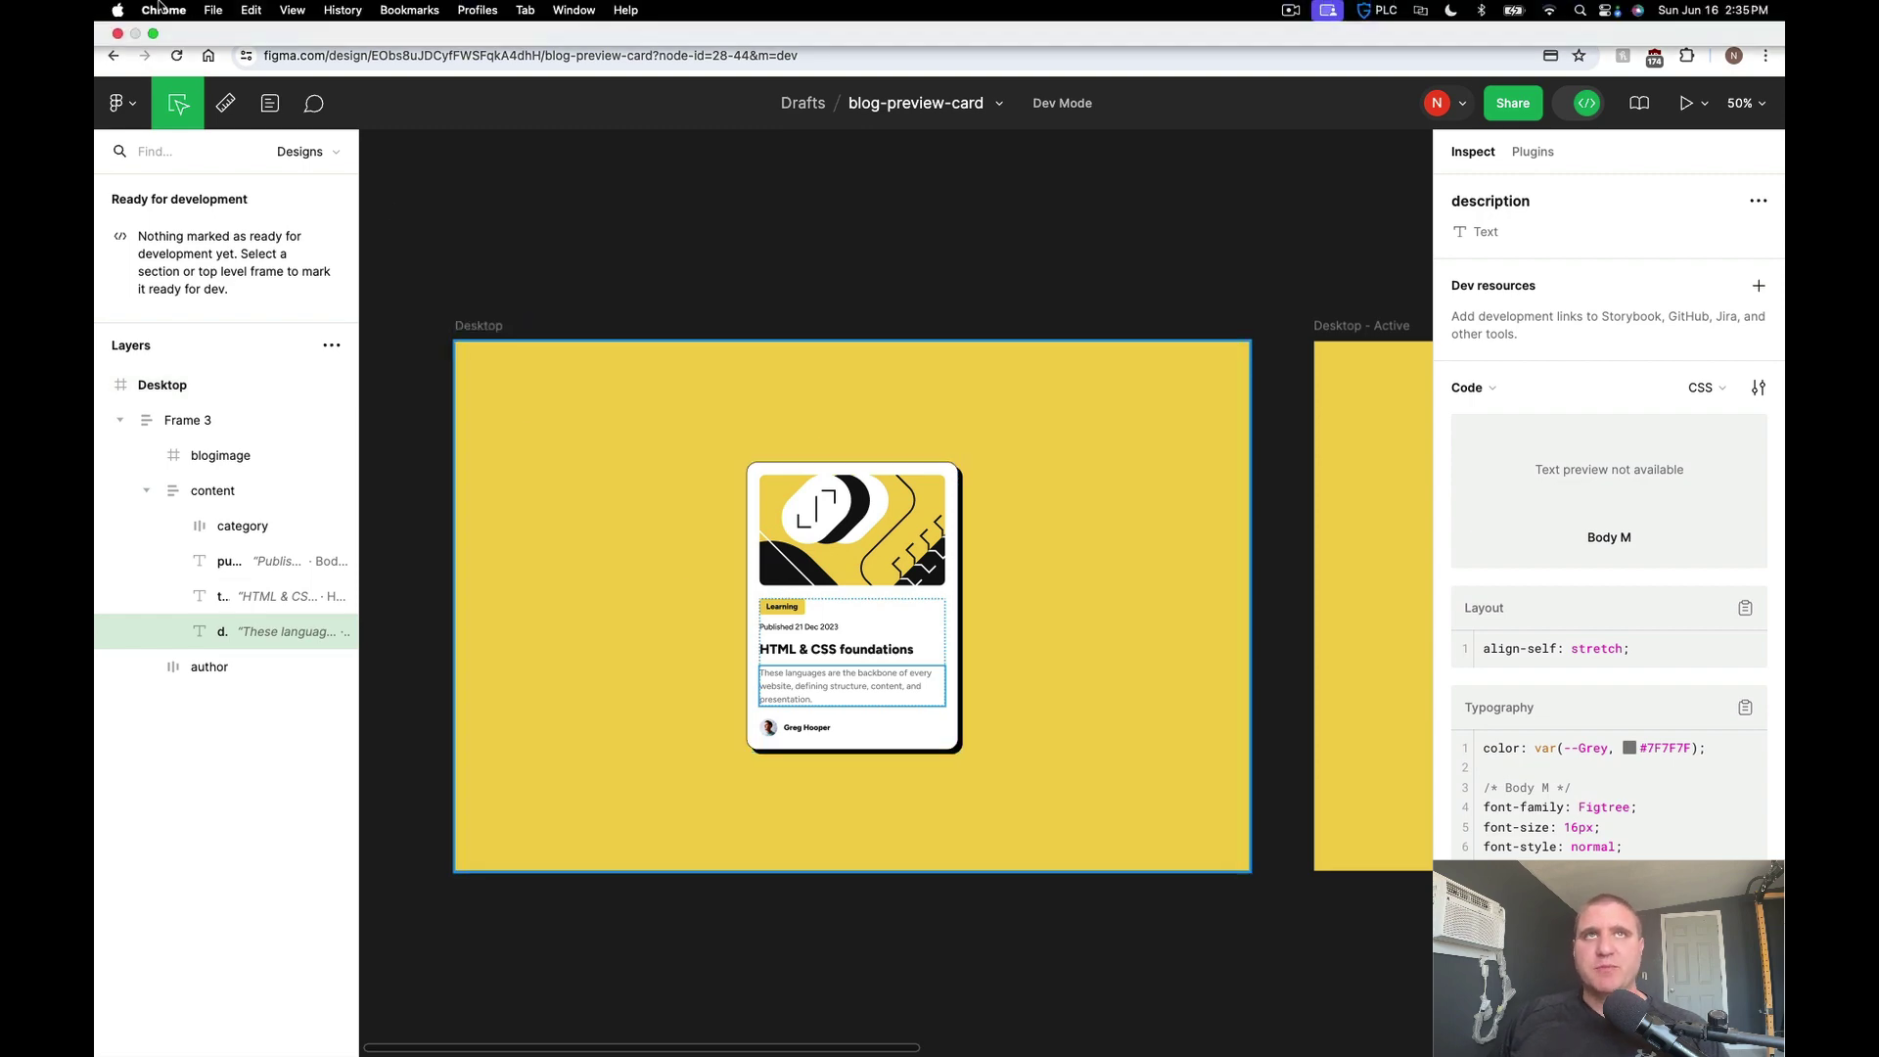
Step: Close the browser window holding the Figma file and launch the Figma desktop app
click(117, 35)
mouse_move(1086, 1053)
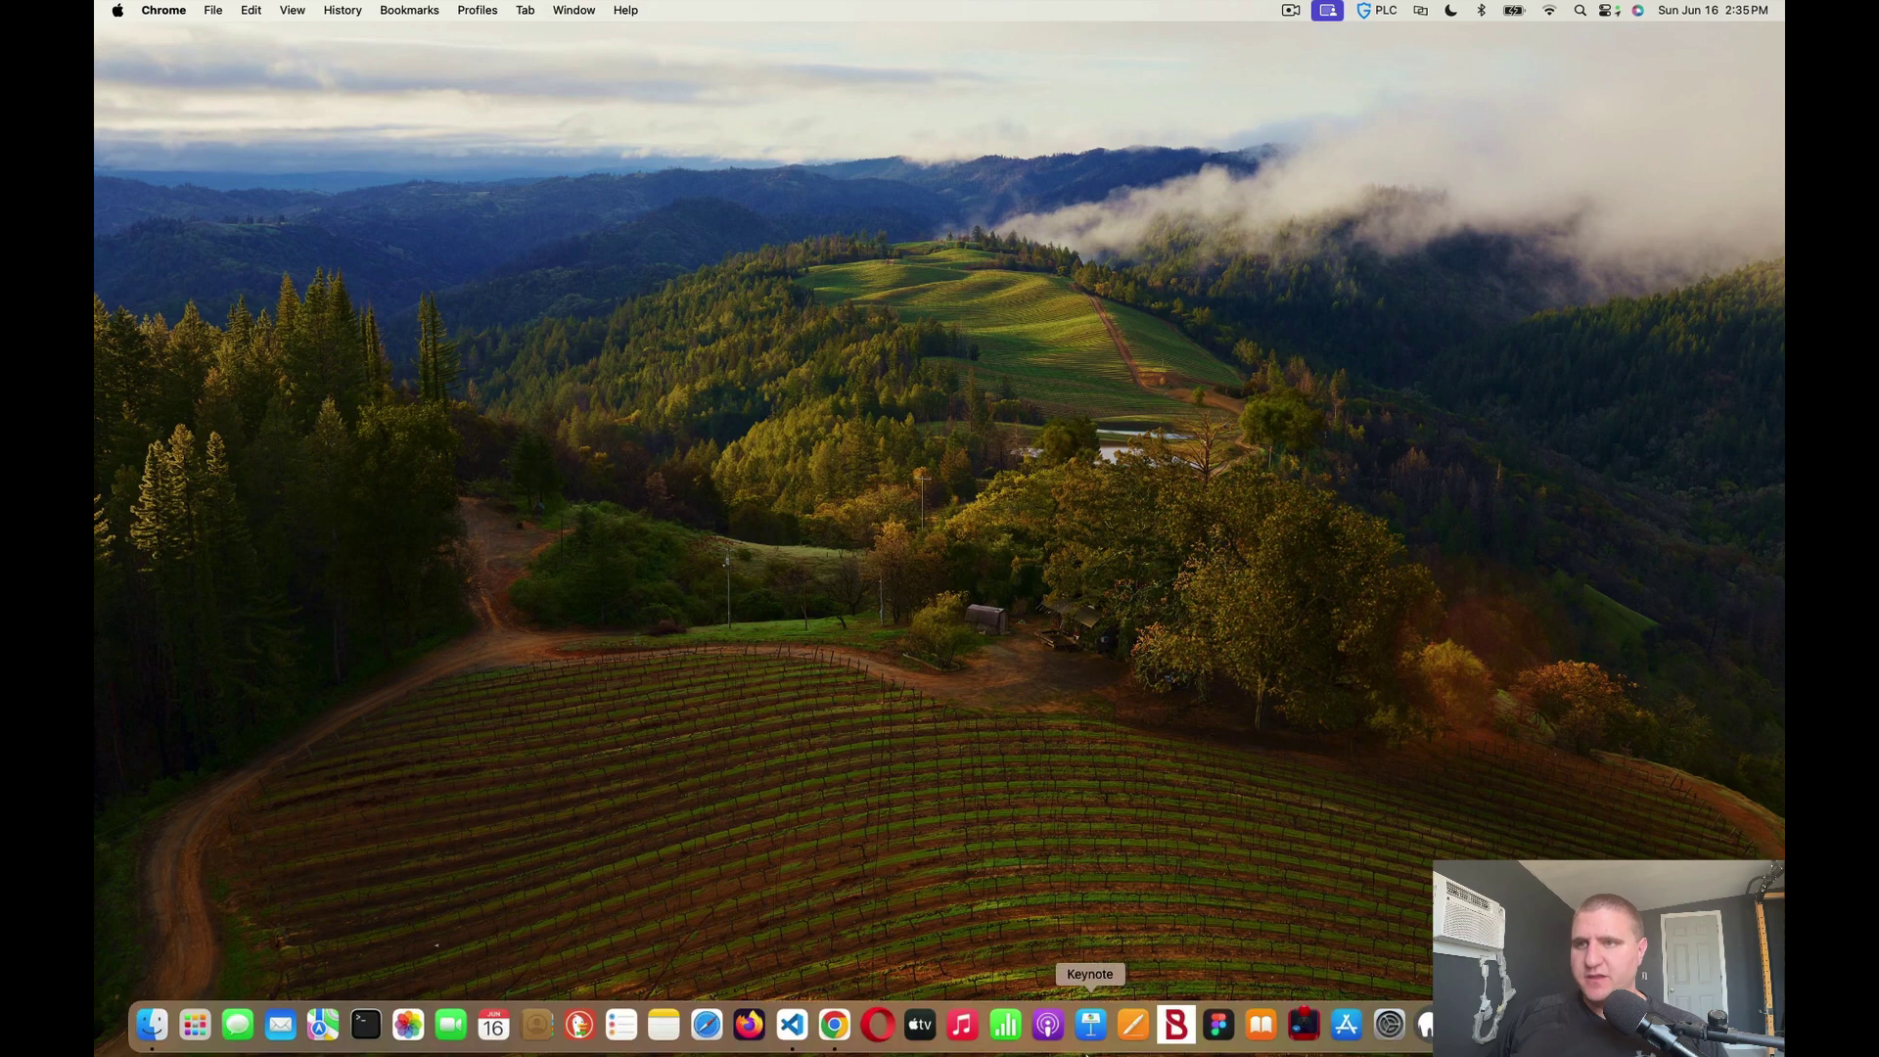
click(1229, 1038)
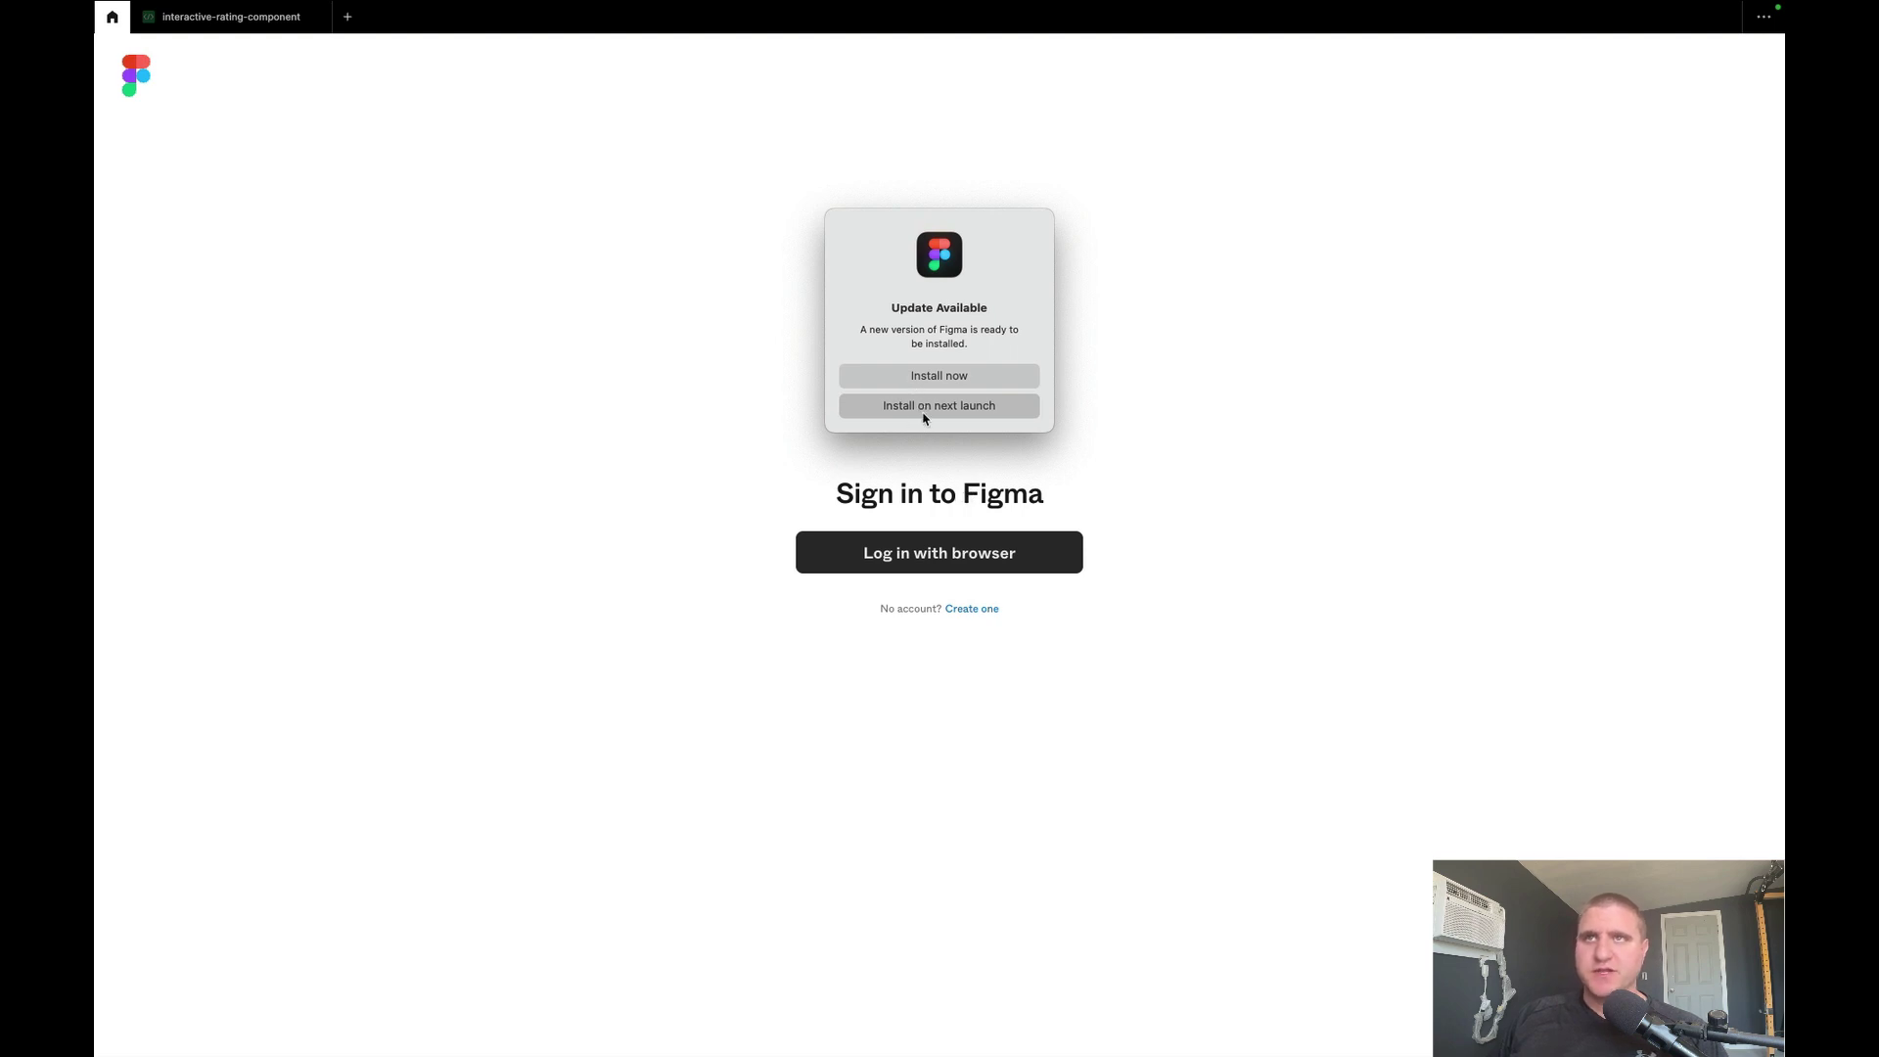
Step: Install the available Figma update immediately, then reveal the Dock while the app relaunches
click(923, 378)
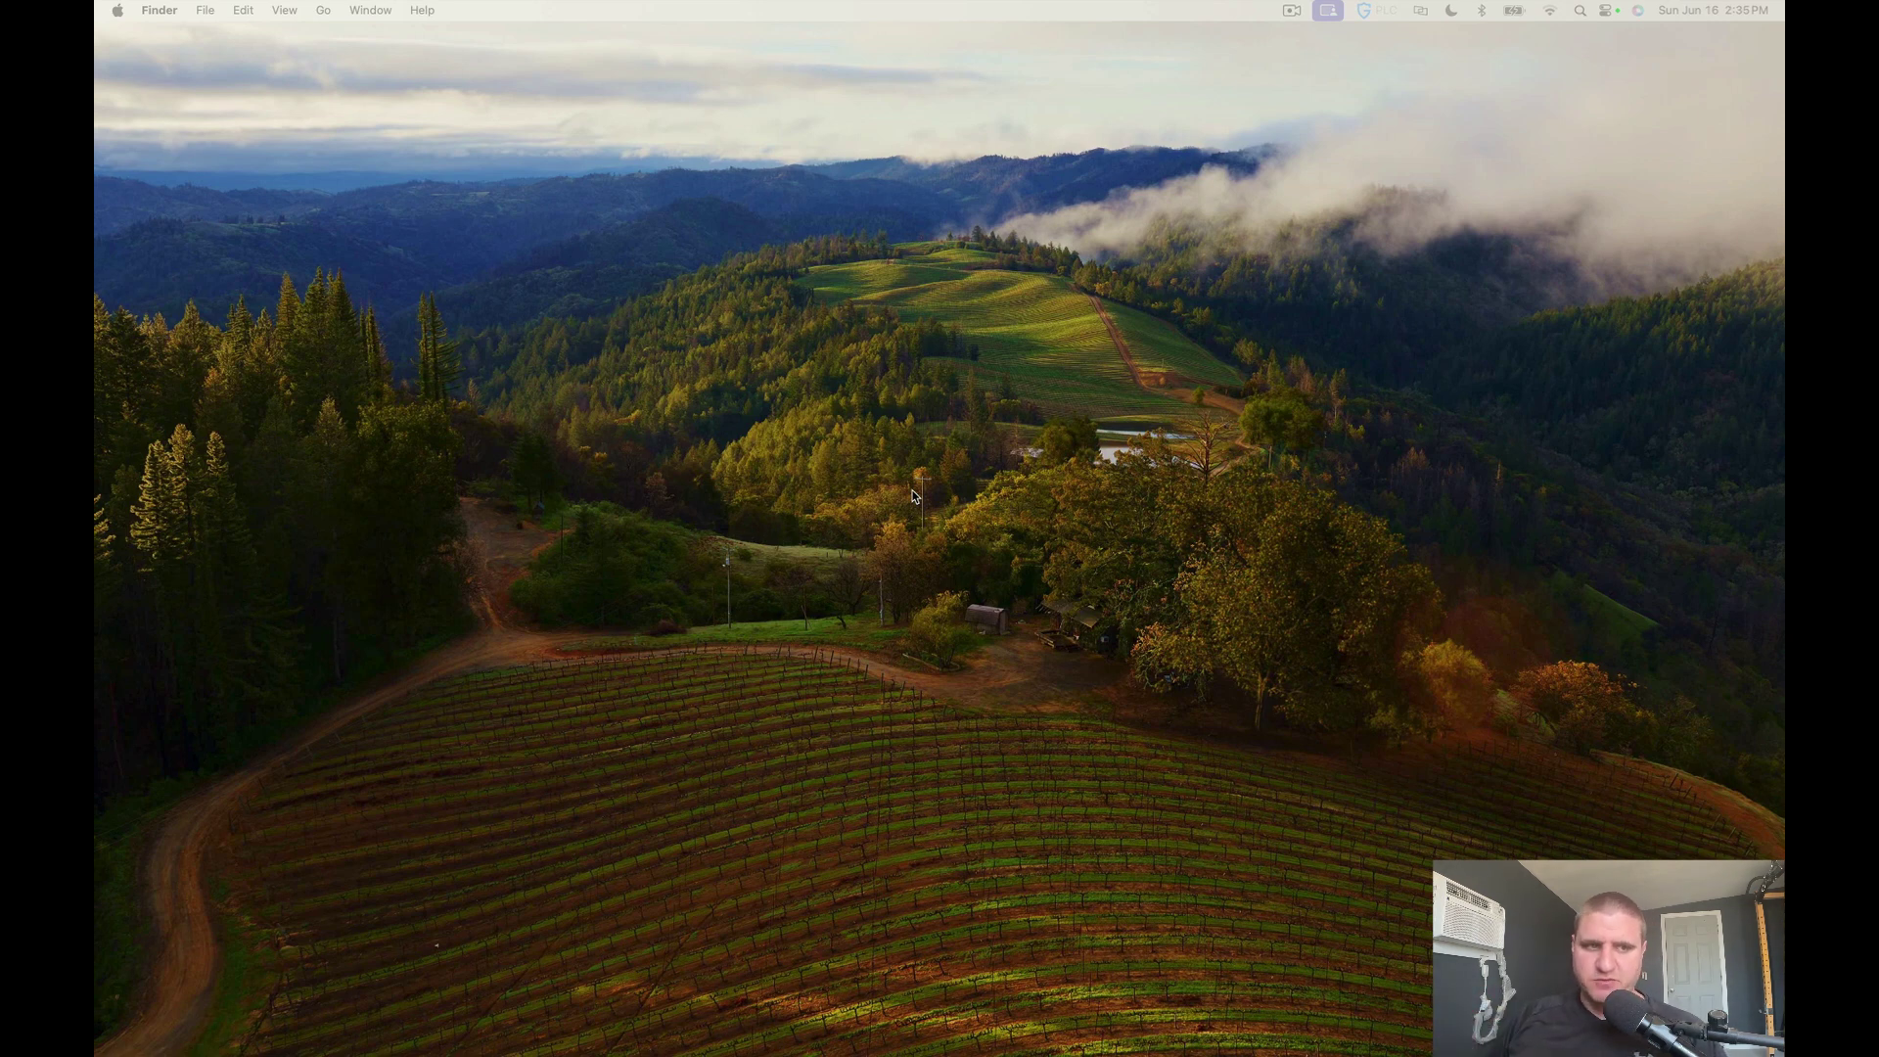
mouse_move(196, 1042)
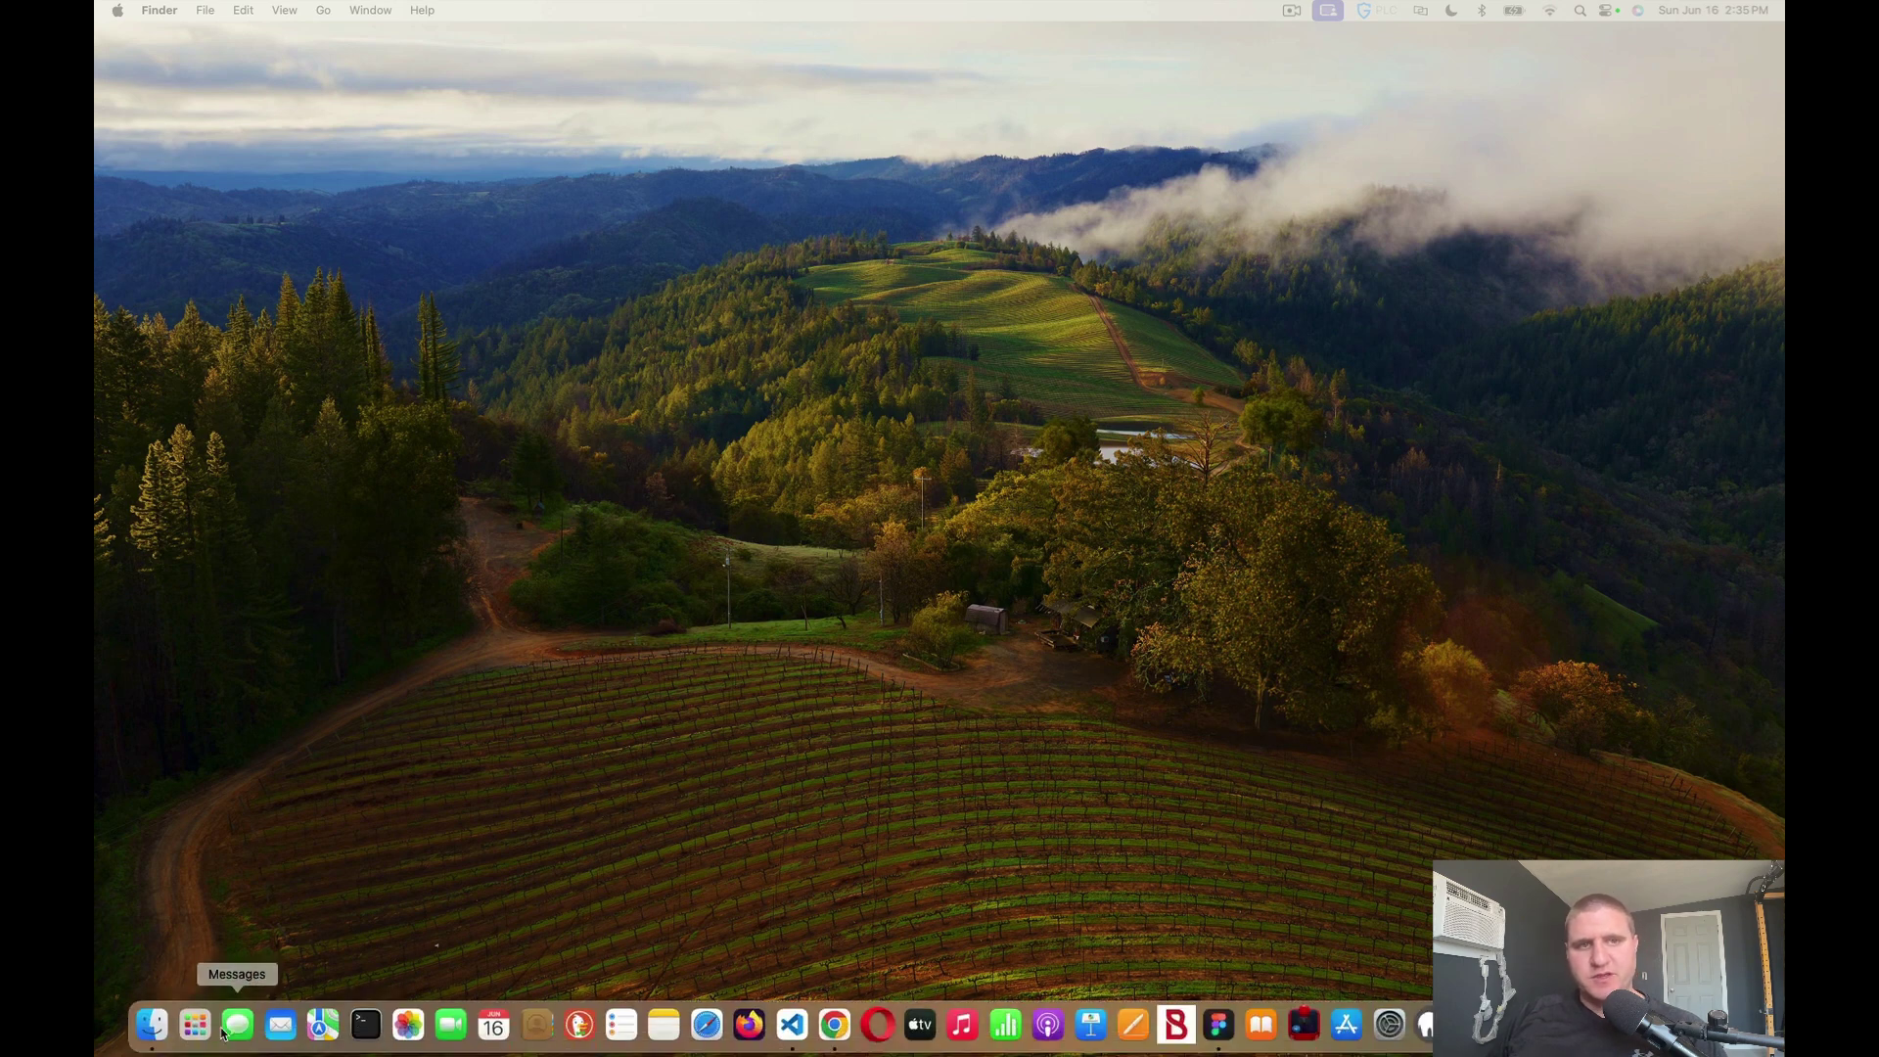